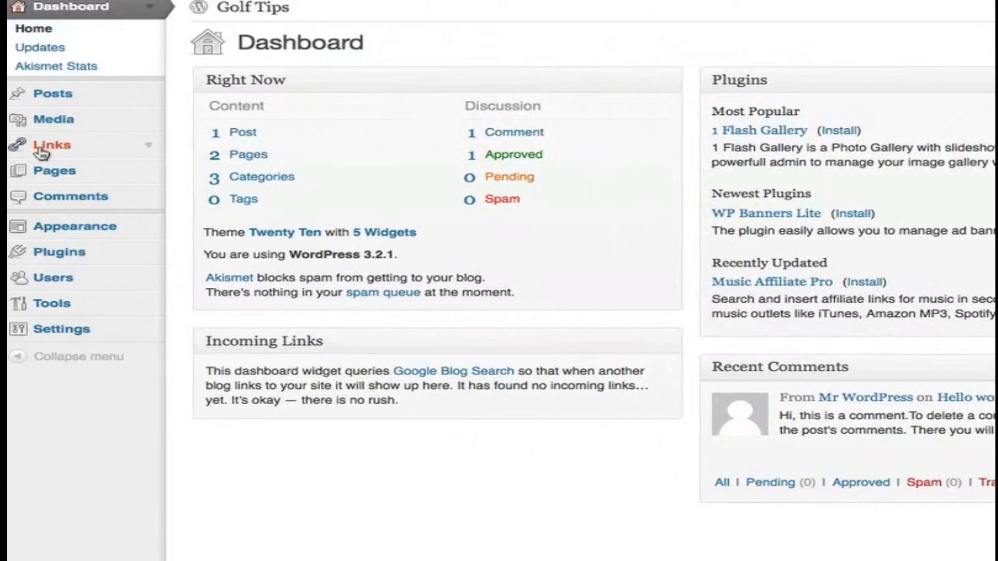
- Bulk delete all the default Blogroll links from the site's Links list
left_click(149, 146)
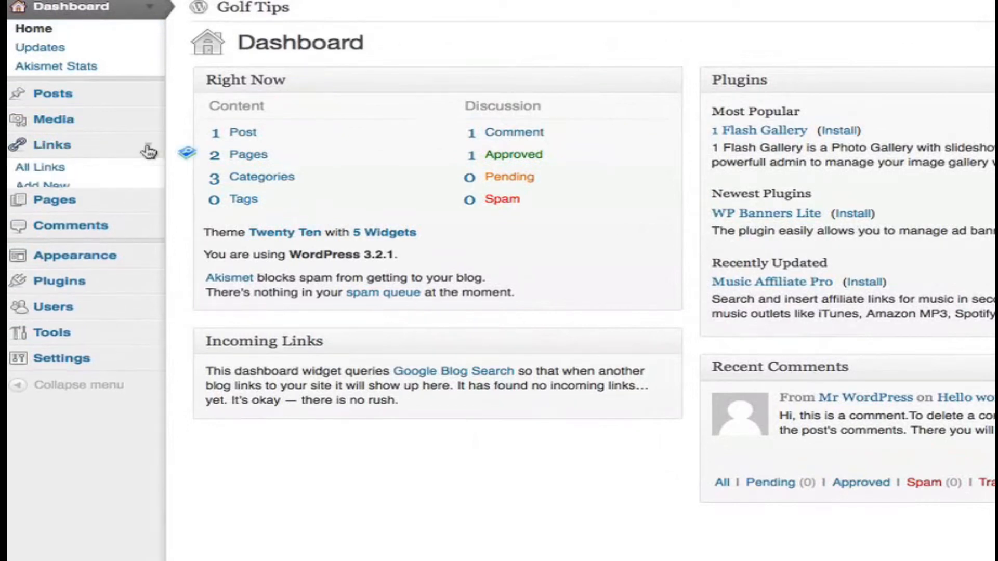
left_click(35, 172)
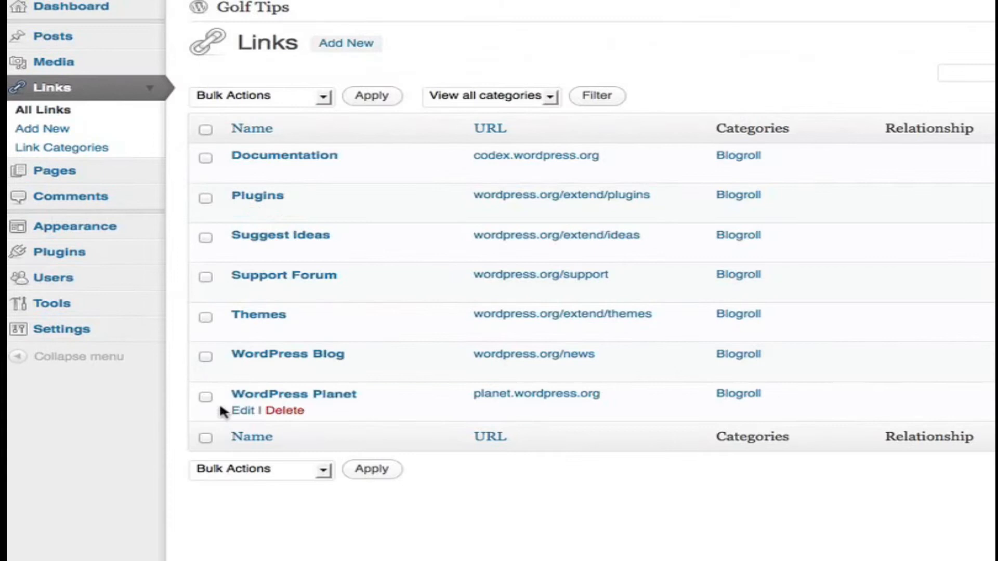
left_click(205, 130)
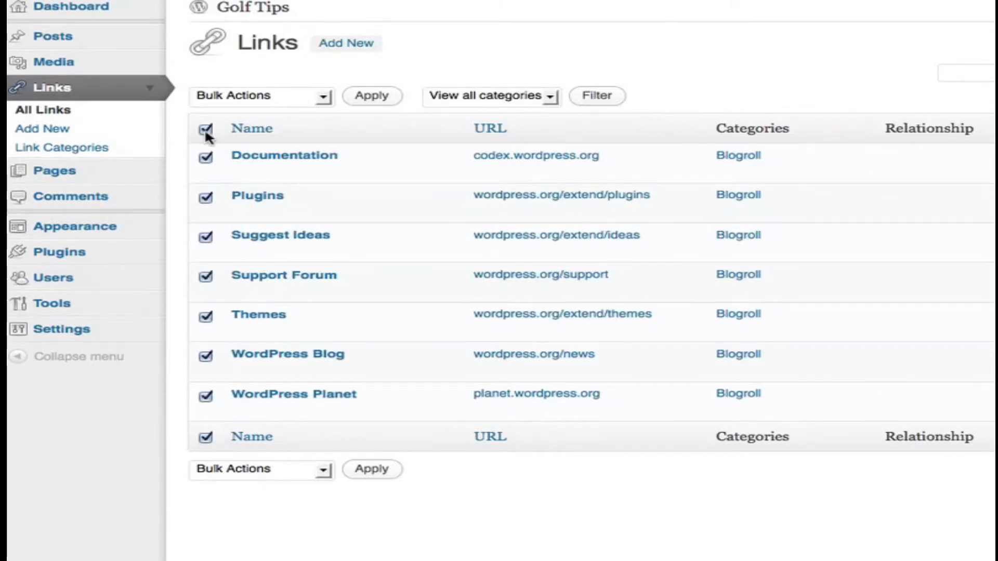
left_click(248, 468)
left_click(225, 503)
left_click(371, 474)
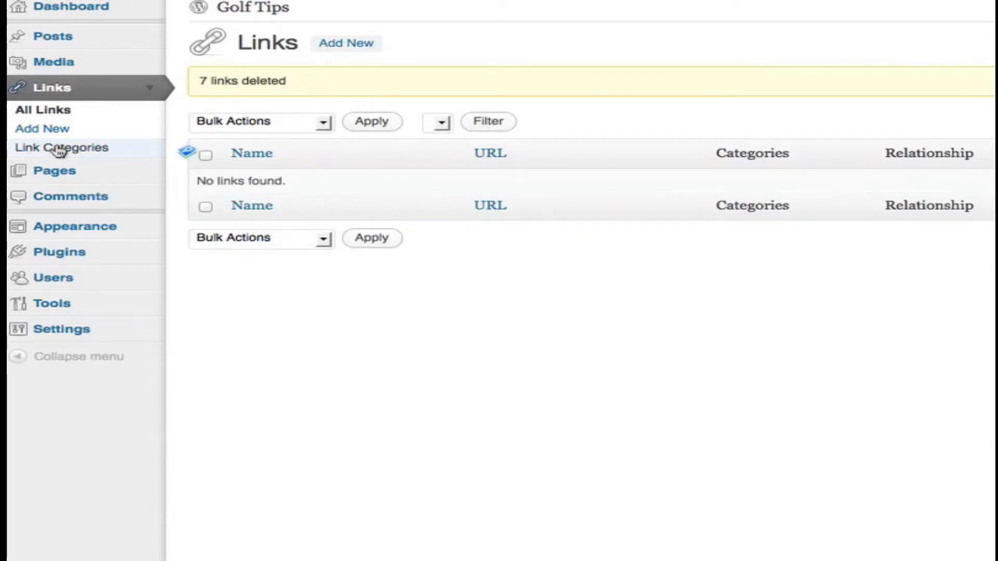
- Add a new link category named Resources
left_click(59, 150)
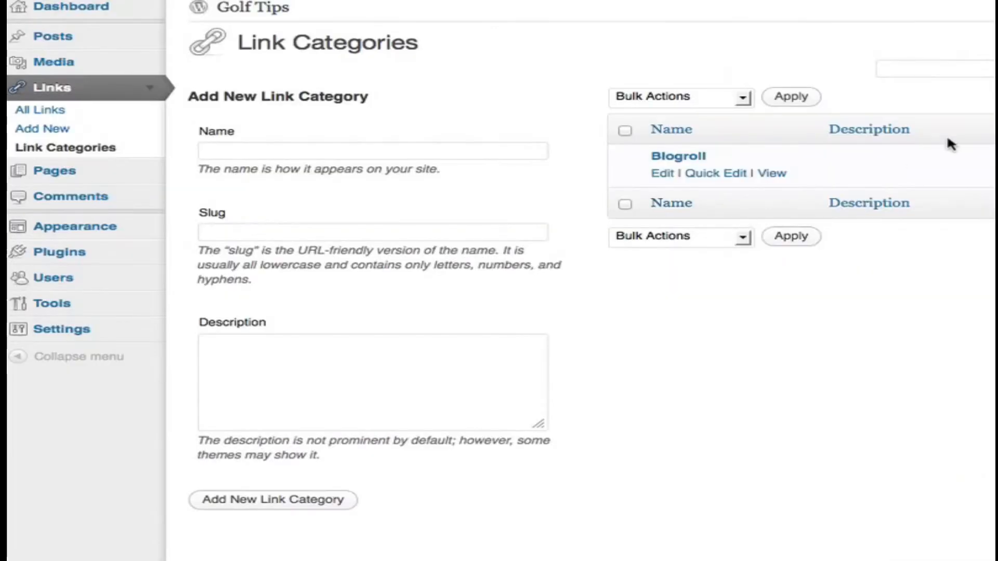
left_click(281, 152)
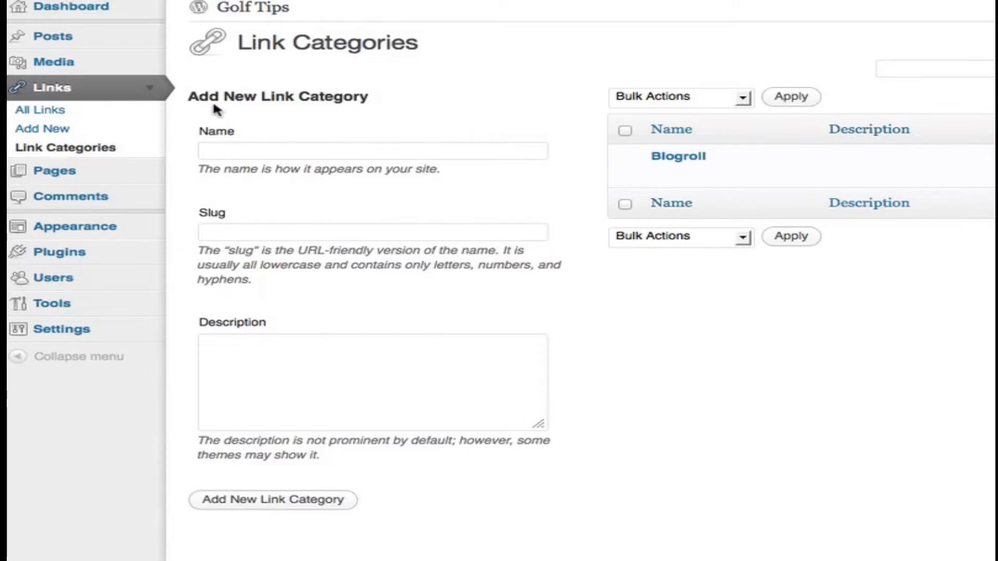
type("Resources")
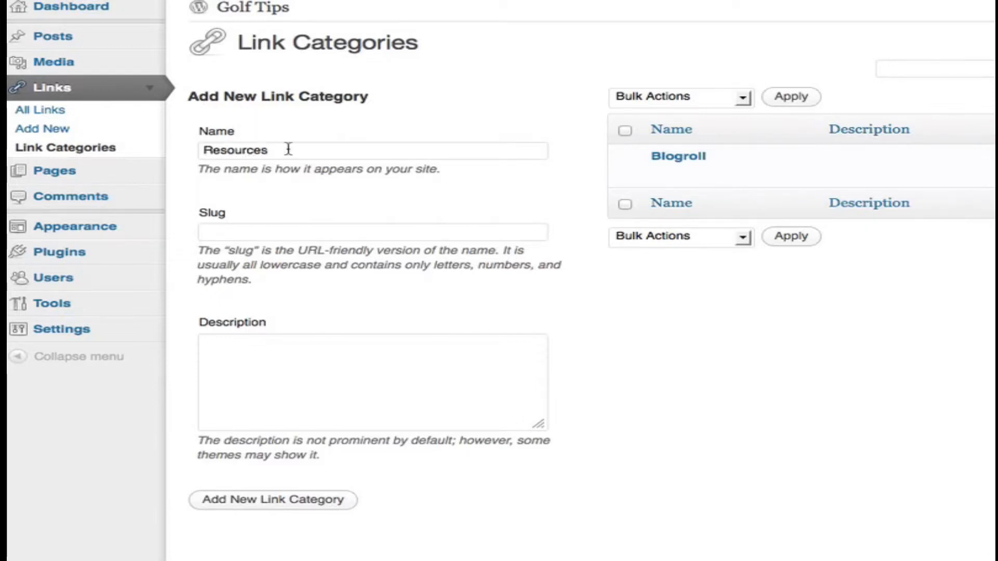
left_click(273, 502)
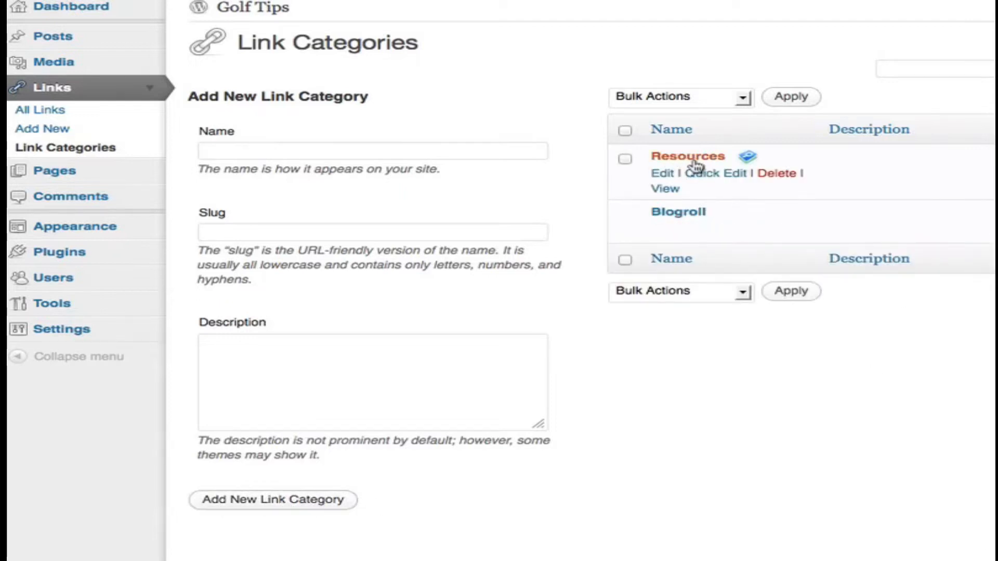
left_click(52, 130)
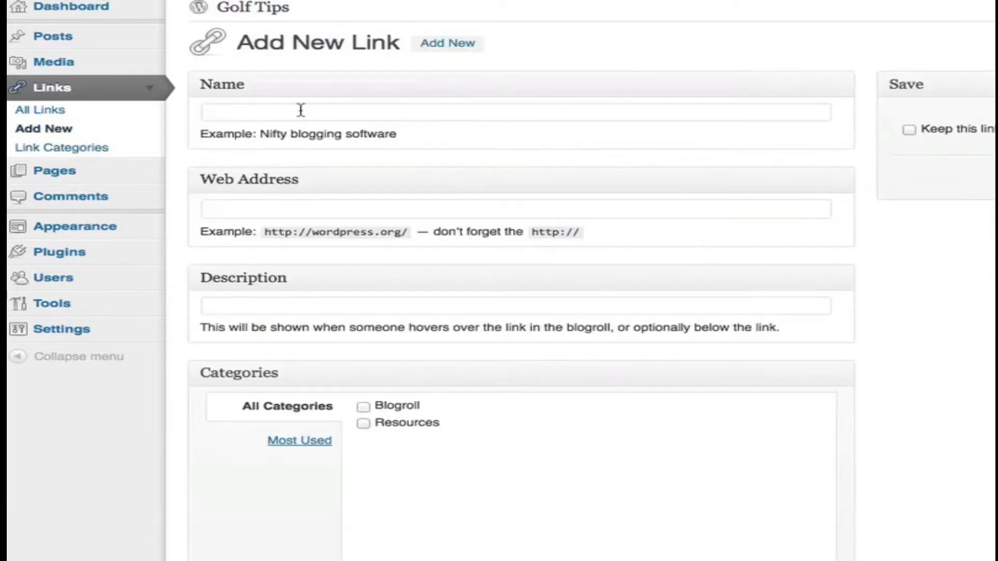
type("Top Golf Resources")
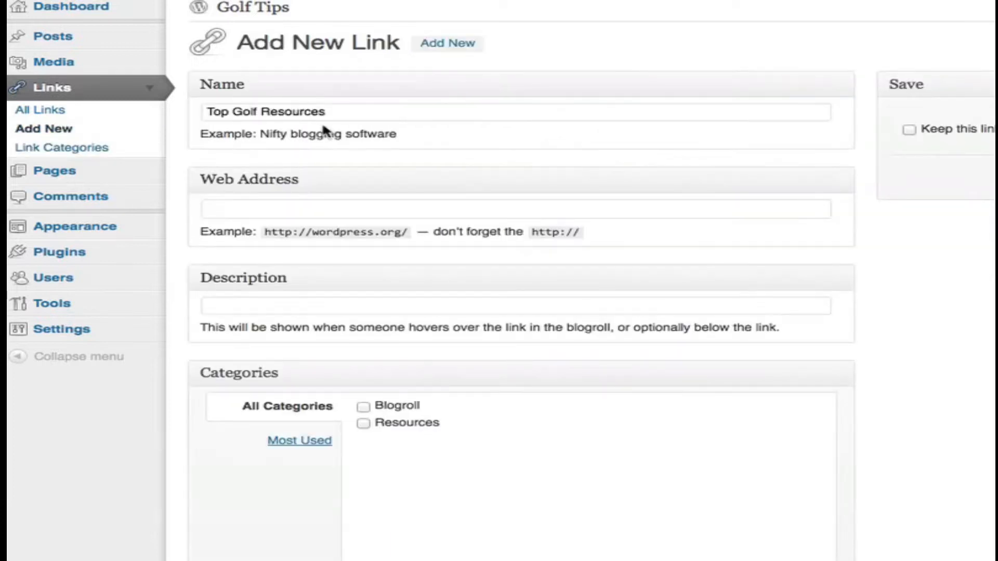
left_click(267, 212)
type("http://golf.com")
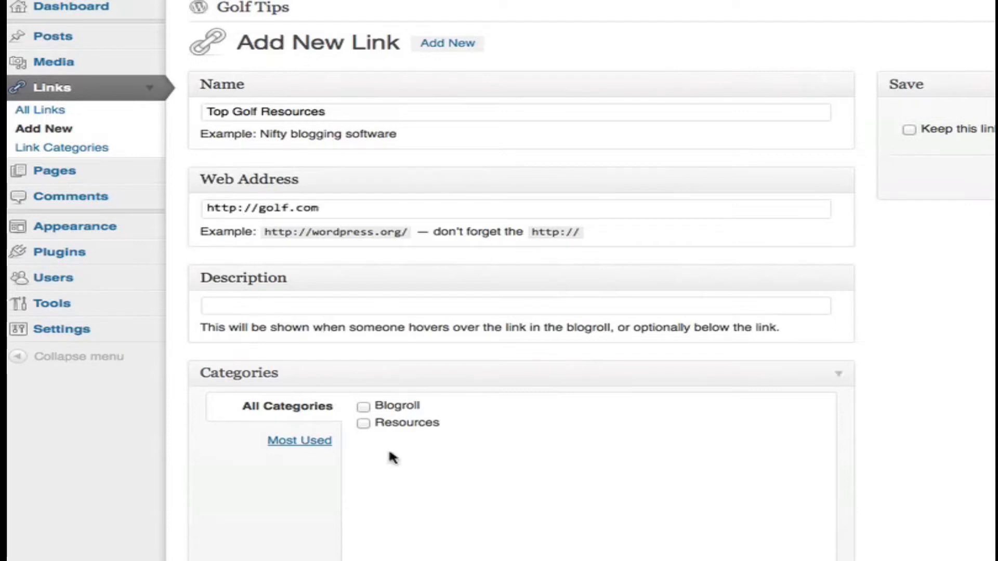
left_click(363, 423)
- Set the link's target to _blank so it opens in a new window or tab, and add the link
scroll(577, 491, "down", 5)
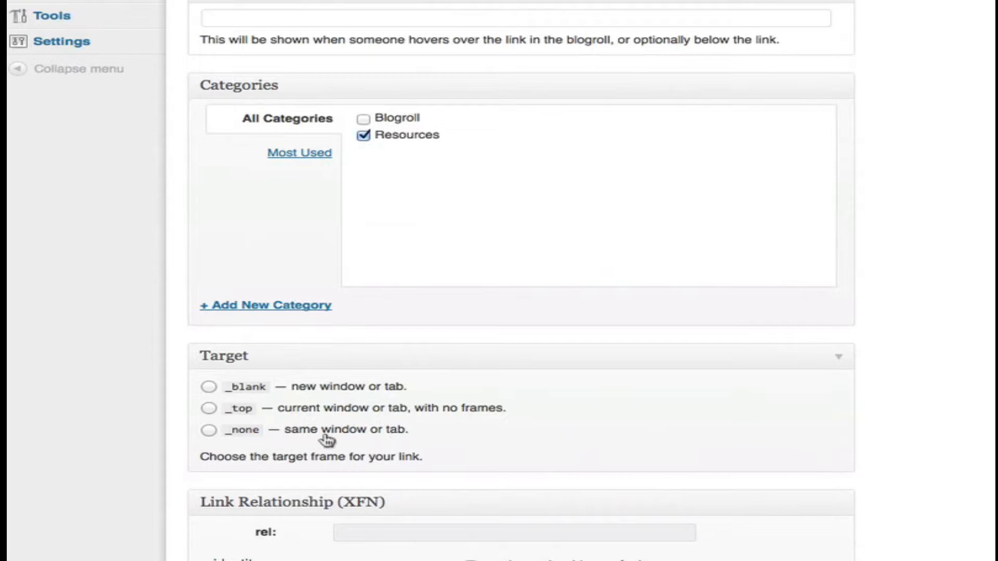
left_click(209, 385)
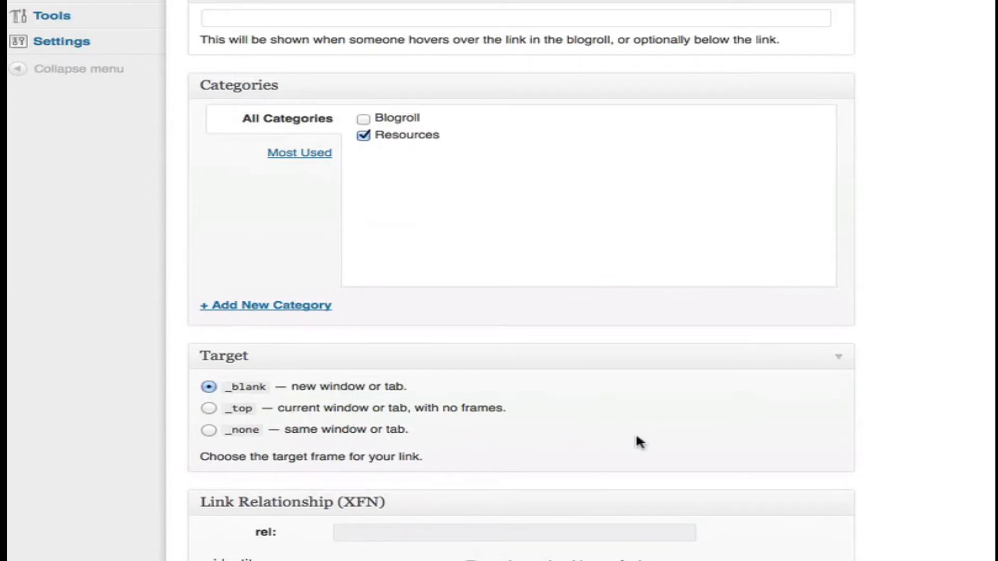
scroll(638, 441, "down", 7)
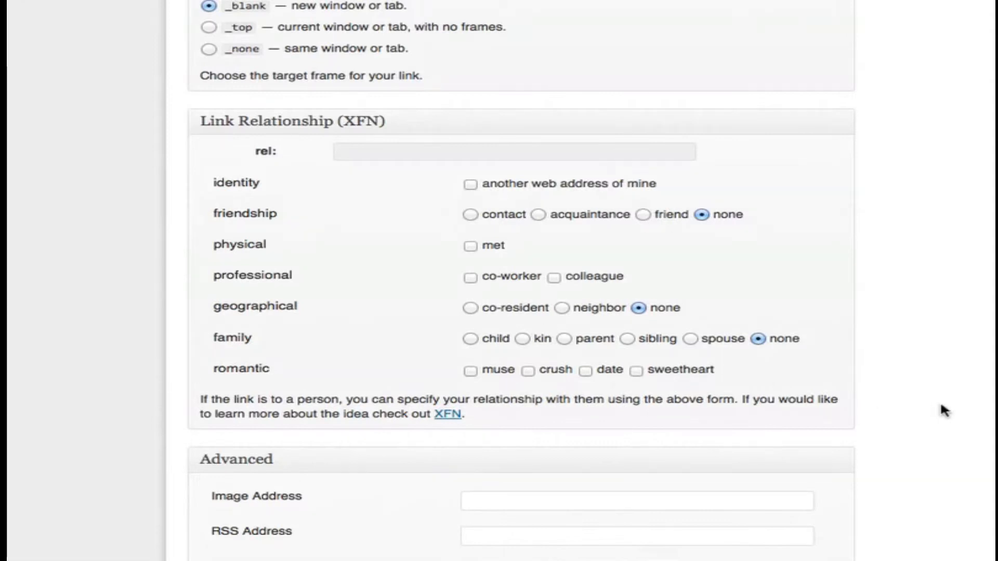
scroll(935, 407, "up", 15)
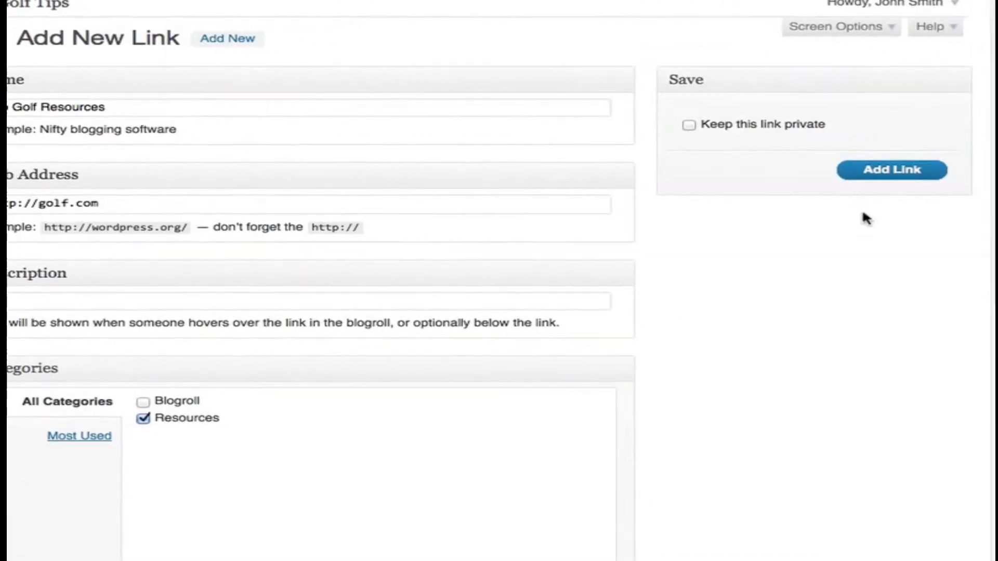
left_click(876, 174)
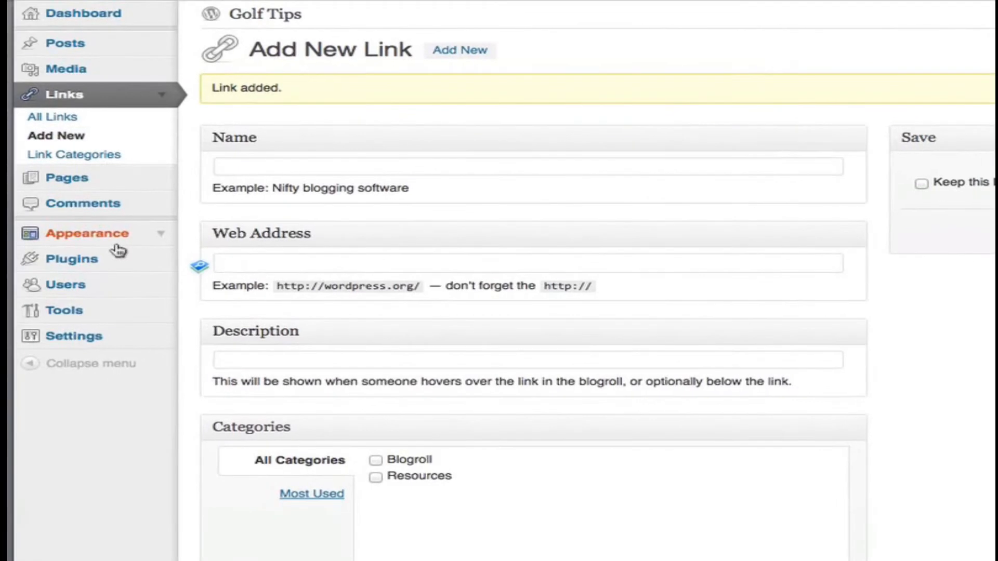
- Add the Links widget to the Primary Widget Area
left_click(163, 238)
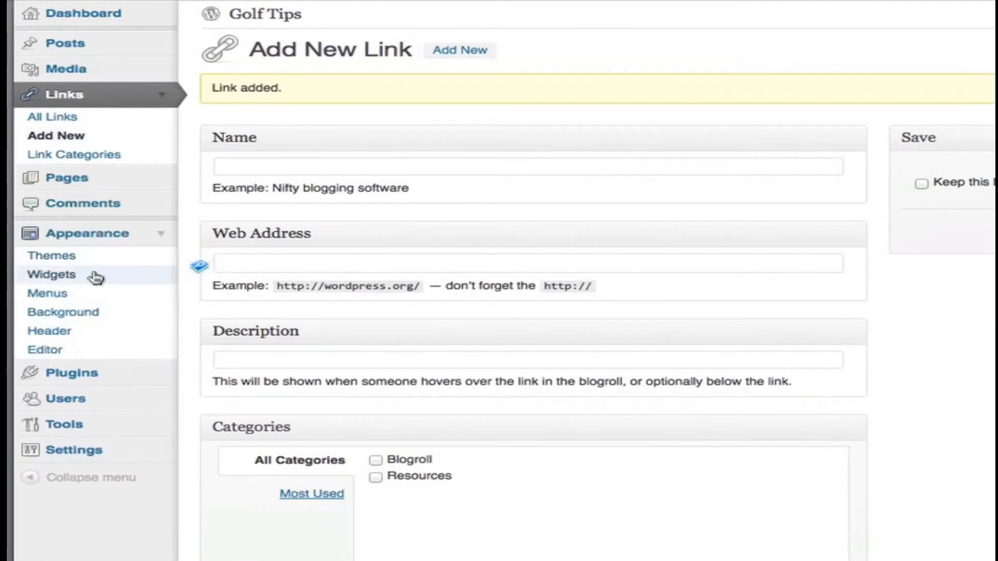
left_click(58, 276)
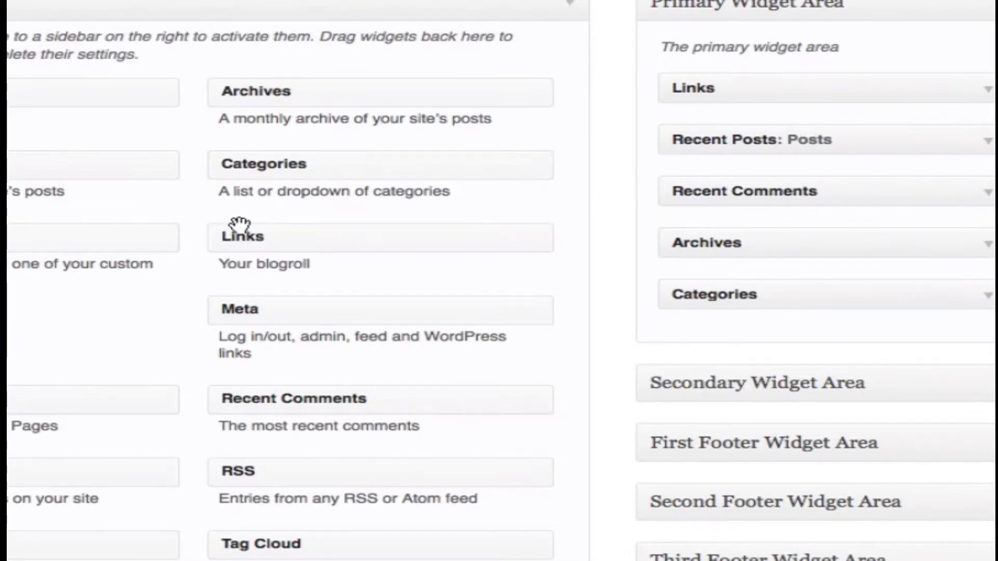
left_click_drag(258, 240, 281, 229)
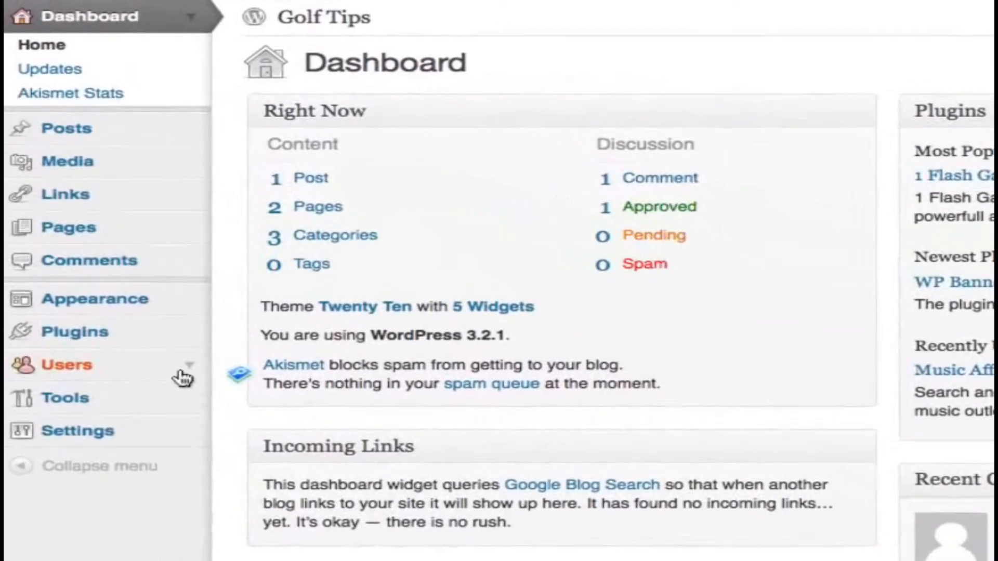
- Fill in a new user's username, e-mail, first and last name and account password, and enable sending the password by email
left_click(125, 241)
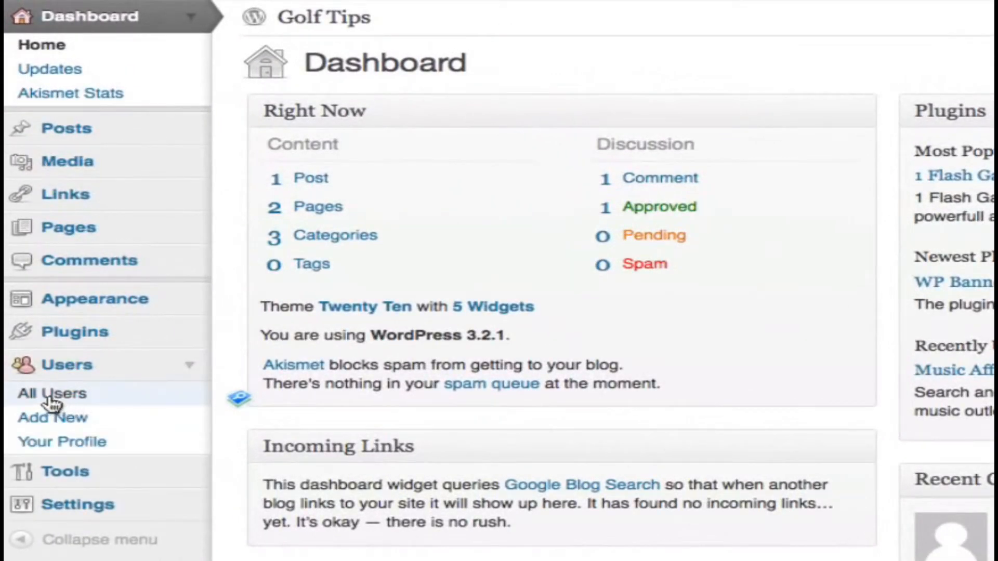
left_click(29, 397)
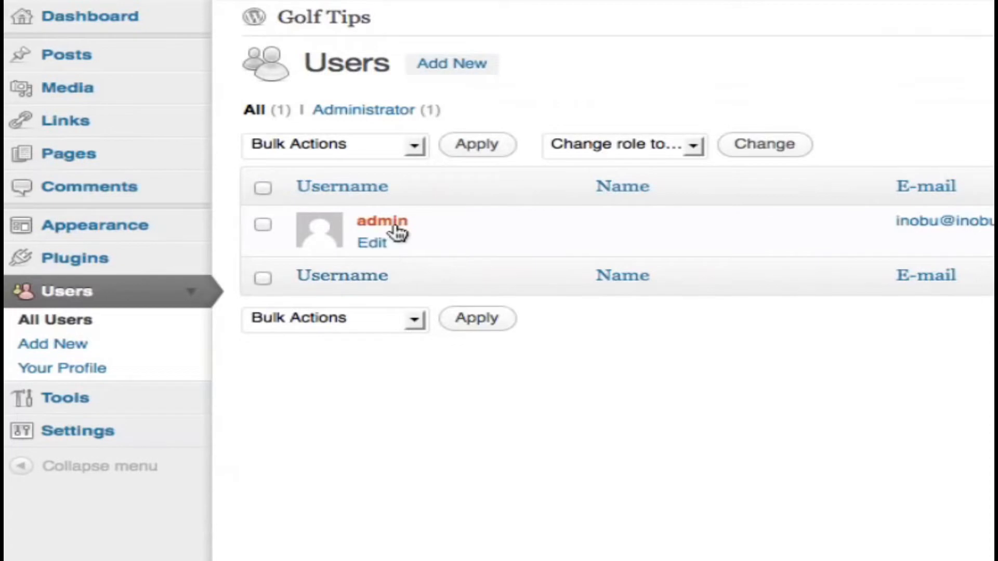
left_click(87, 356)
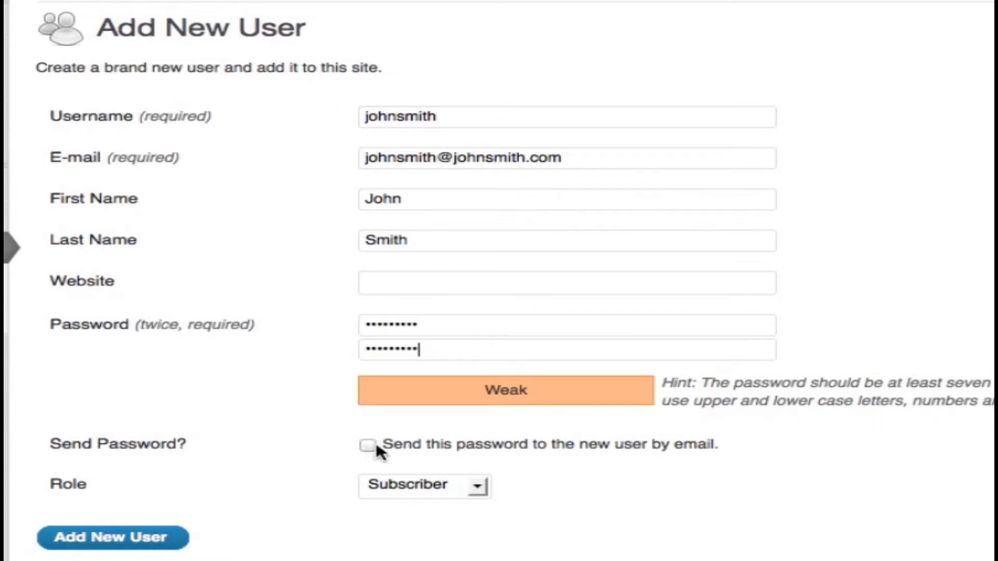
left_click(389, 447)
- Assign the Author role to the new user and create the account
left_click(477, 487)
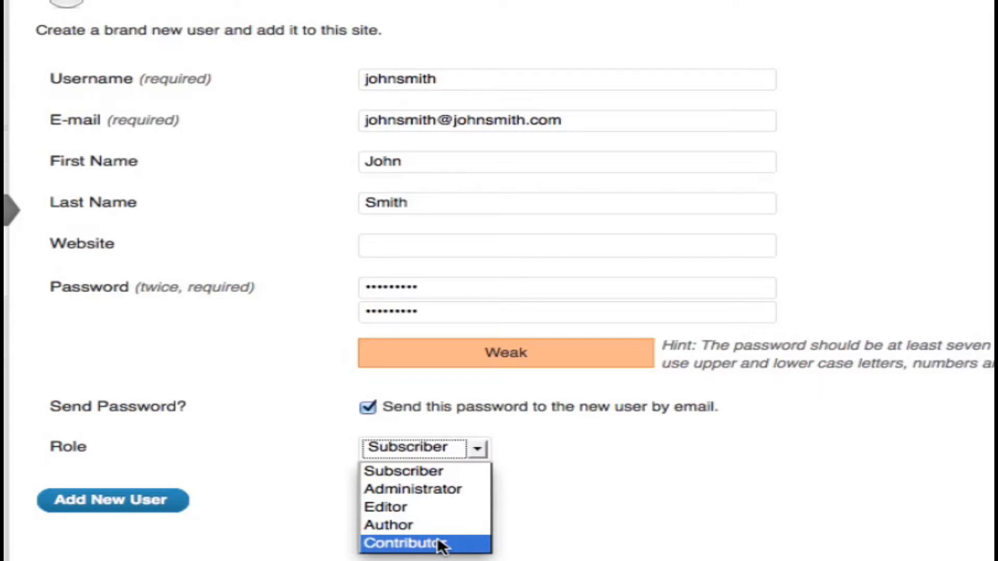
left_click(502, 489)
left_click(441, 447)
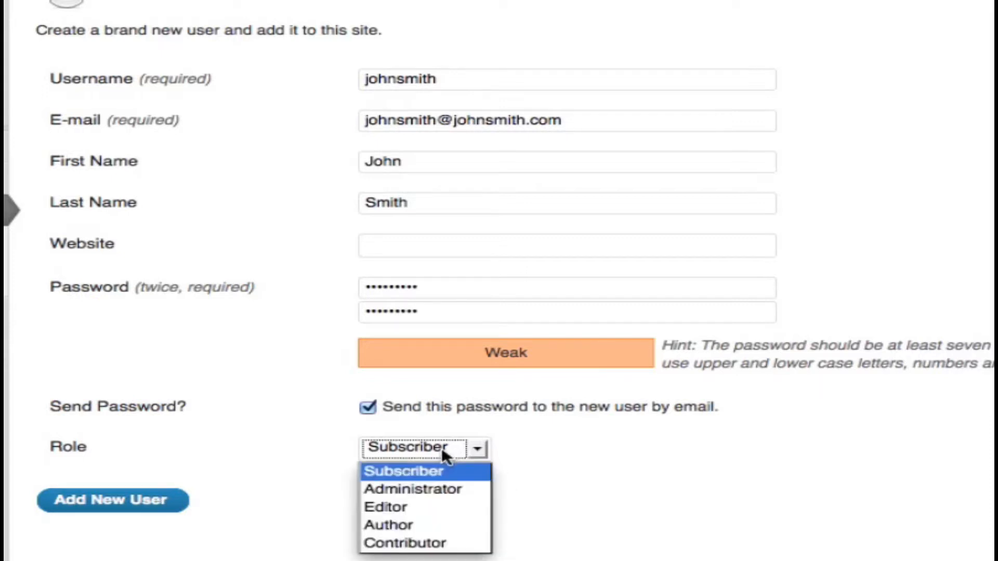
left_click(417, 522)
left_click(111, 507)
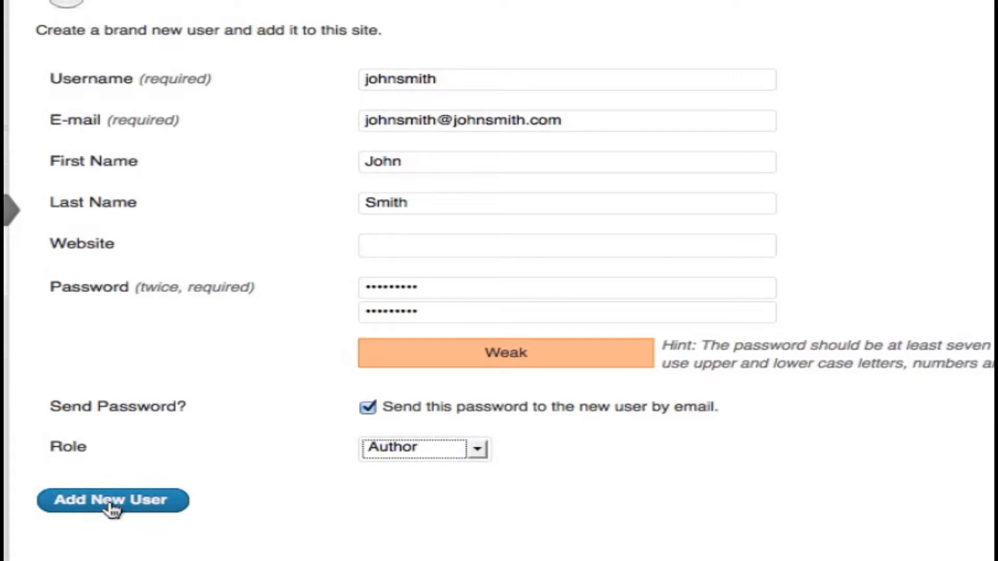
left_click(111, 500)
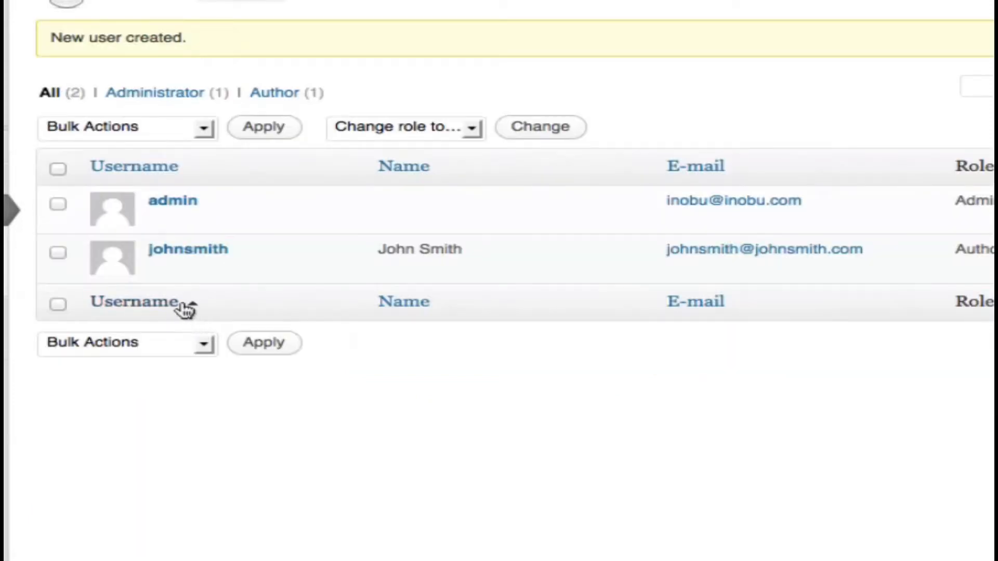
- Edit the newly created user's profile and change the role to Administrator
mouse_move(145, 269)
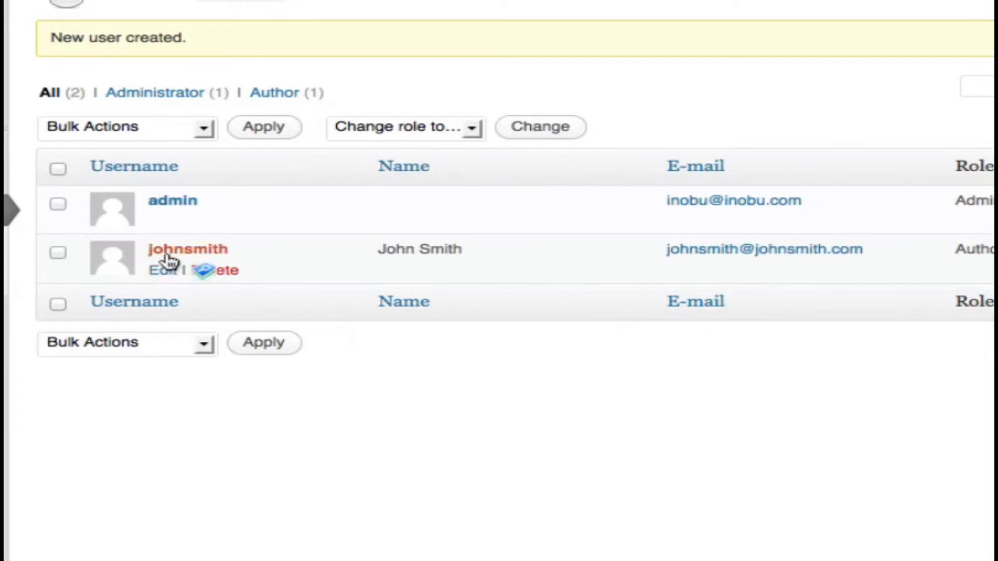
left_click(163, 272)
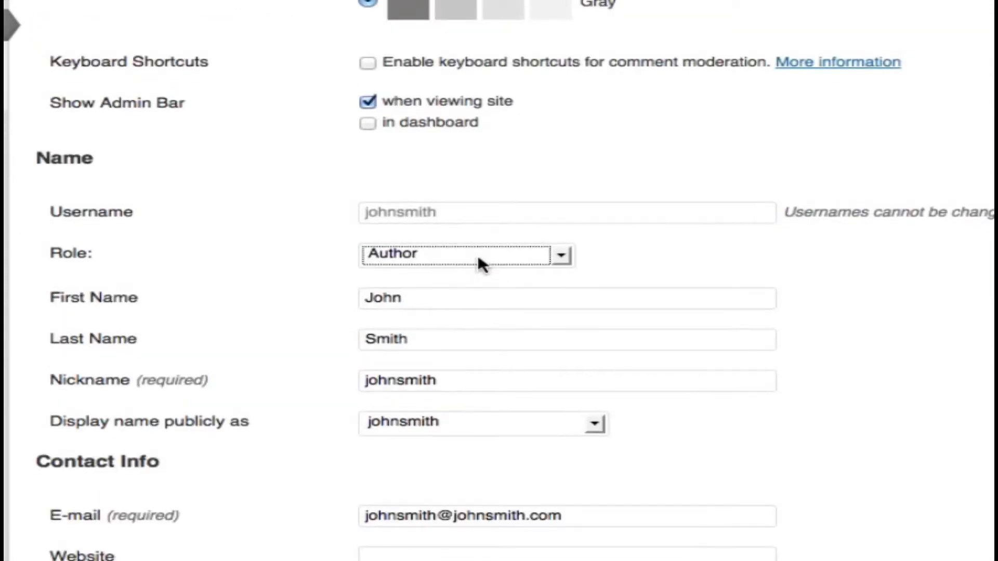
left_click(477, 254)
left_click(453, 296)
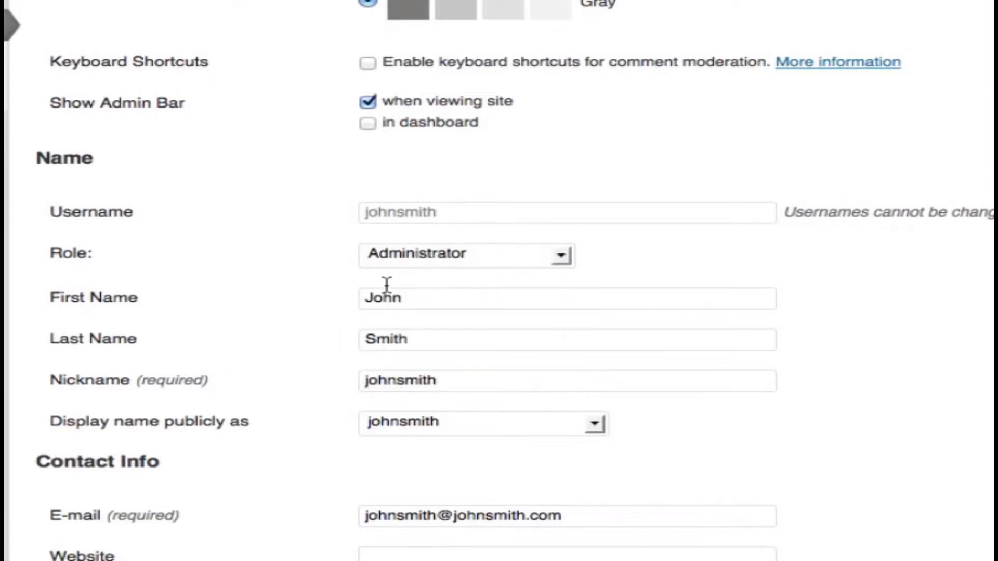
scroll(736, 416, "down", 7)
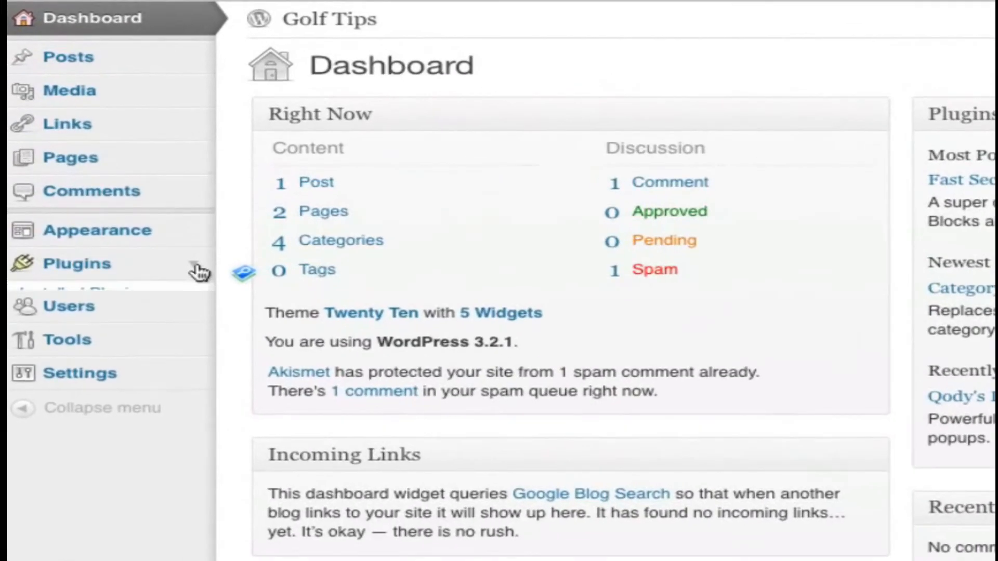
- Search the plugin directory for "fast secure contact form", then install and activate the Fast Secure Contact Form plugin
left_click(177, 242)
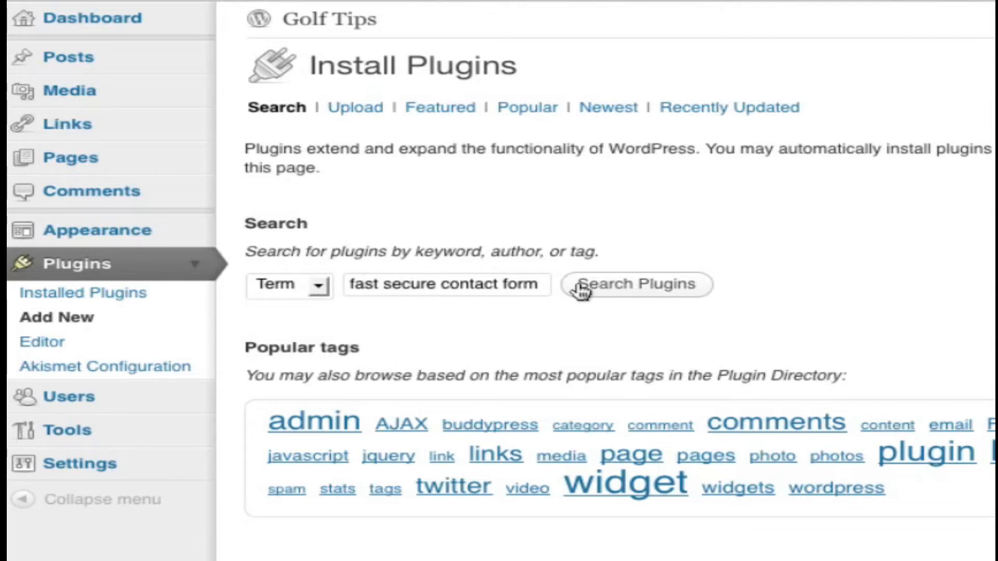
left_click(601, 285)
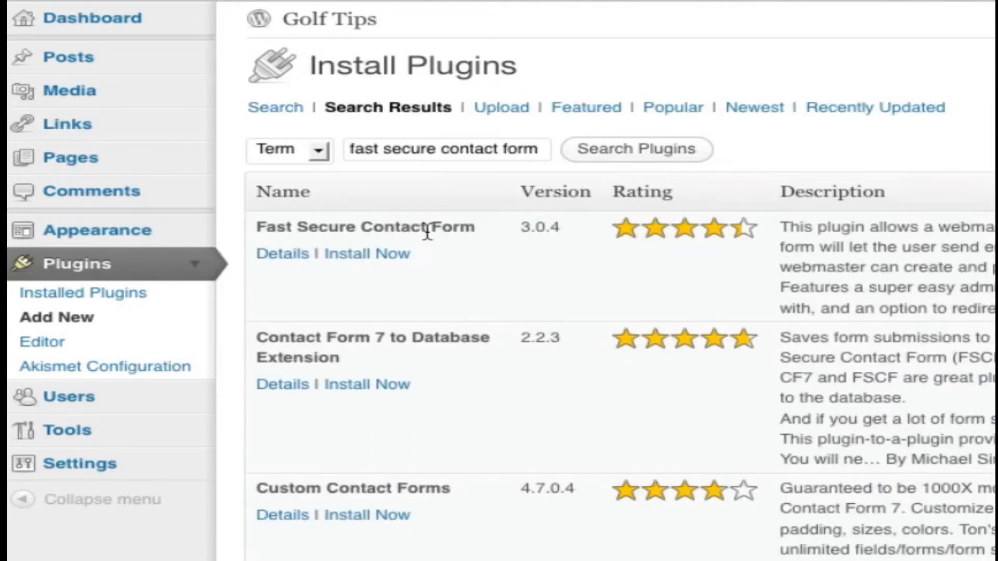
left_click(367, 256)
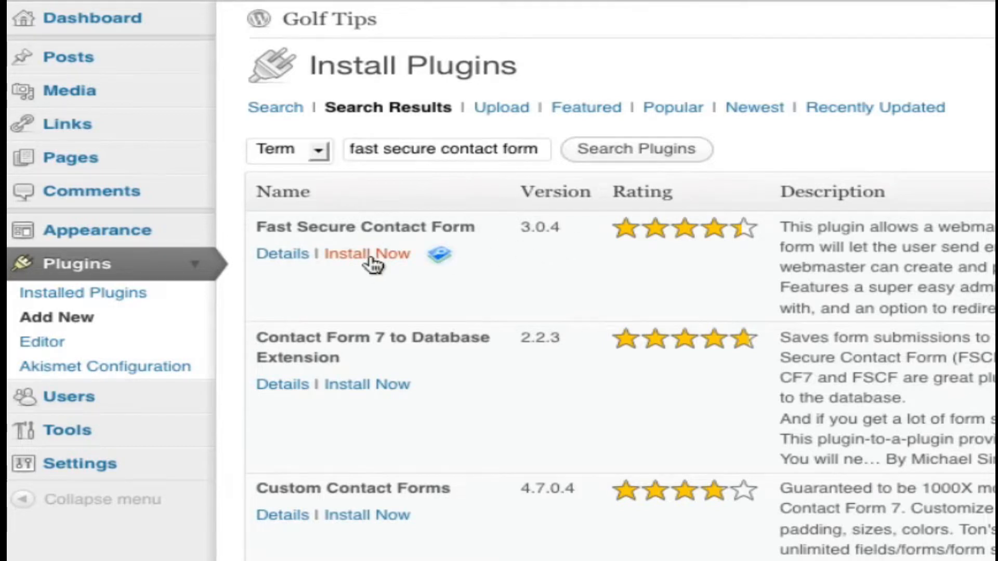
left_click(900, 389)
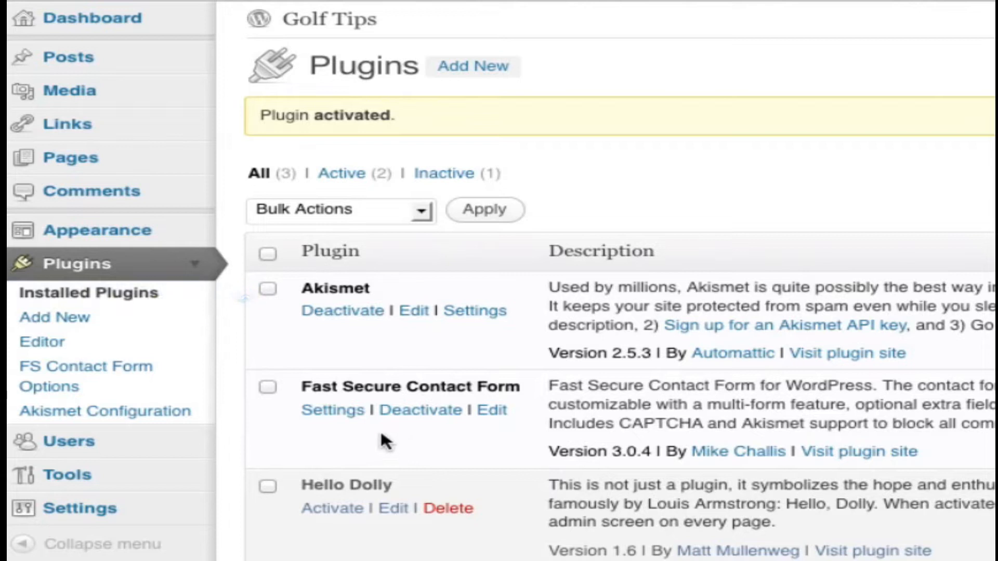
- Open the FS Contact Form options and review form 1's shortcode, welcome introduction and E-mail settings
left_click(60, 382)
scroll(450, 371, "down", 5)
scroll(449, 372, "down", 3)
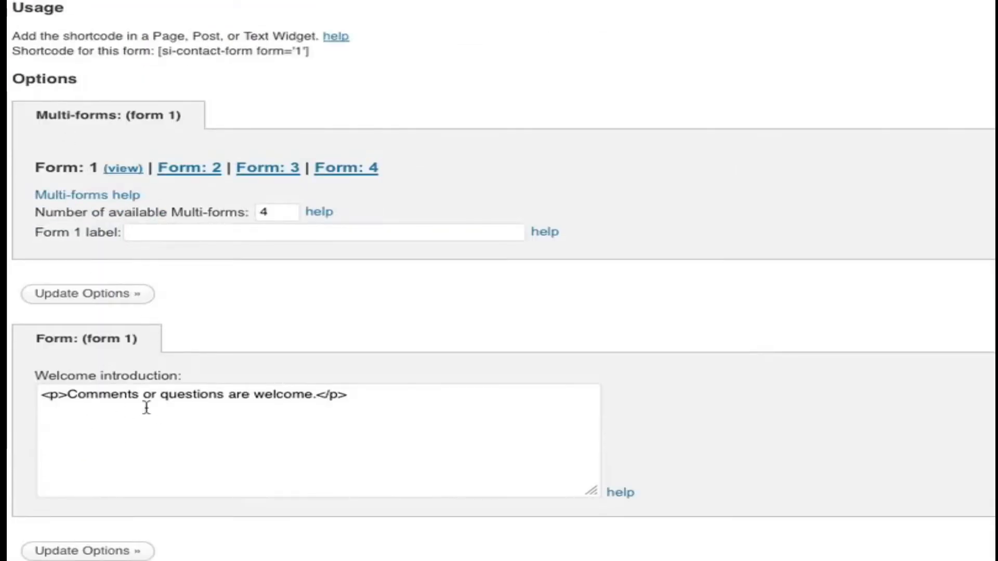
scroll(146, 407, "down", 7)
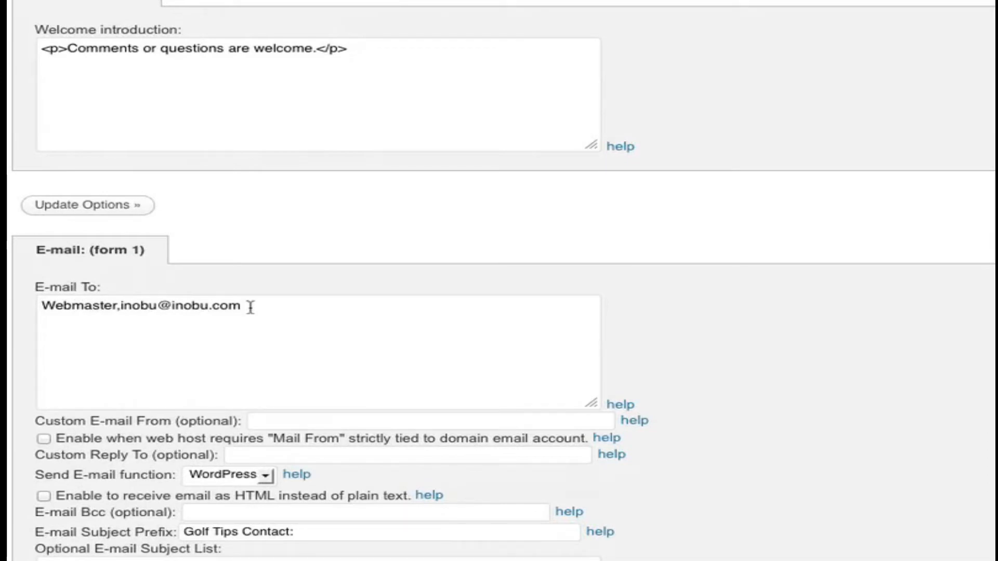
- Review form 1's E-mail To recipient address and its remaining E-mail, Akismet and CAPTCHA settings
left_click_drag(259, 307, 120, 311)
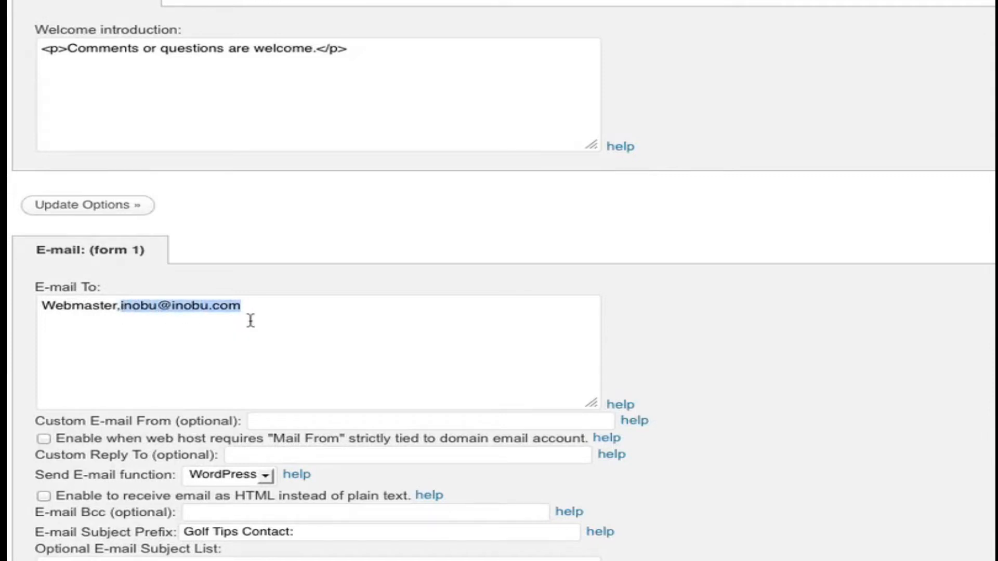
scroll(331, 299, "down", 12)
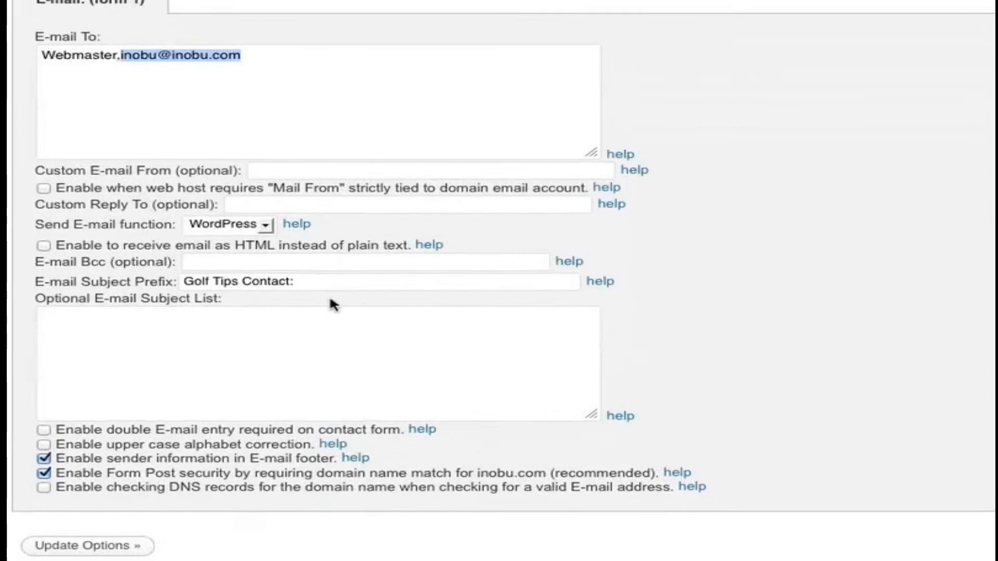
scroll(333, 326, "down", 15)
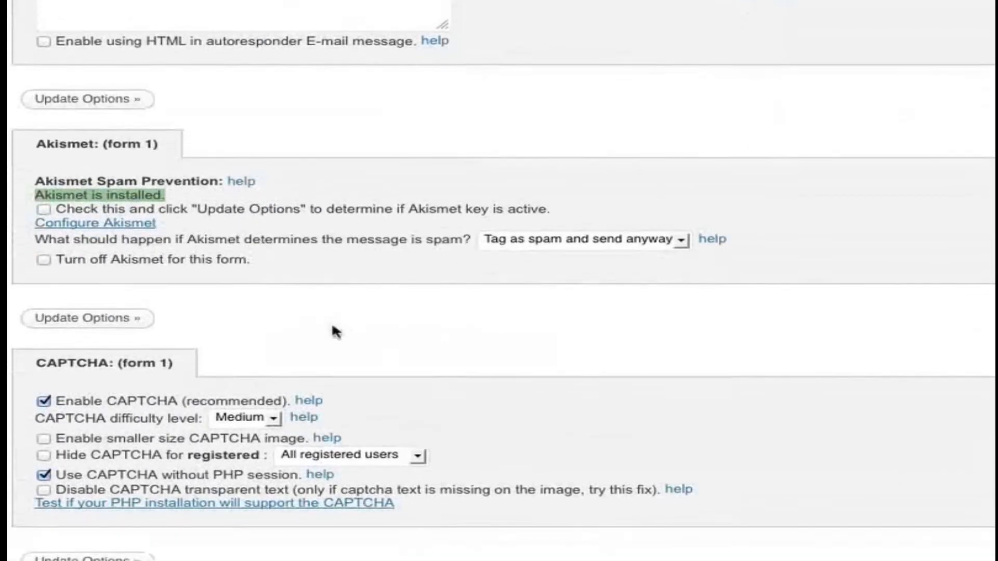
scroll(332, 325, "down", 6)
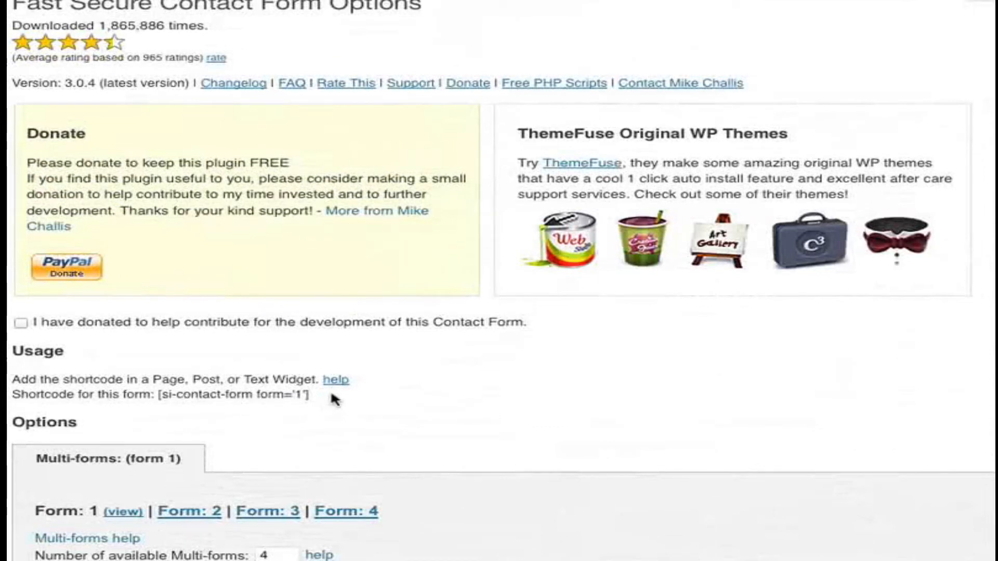
- Copy form 1's shortcode [si-contact-form form='1'] from the plugin's usage section
left_click_drag(311, 394, 191, 395)
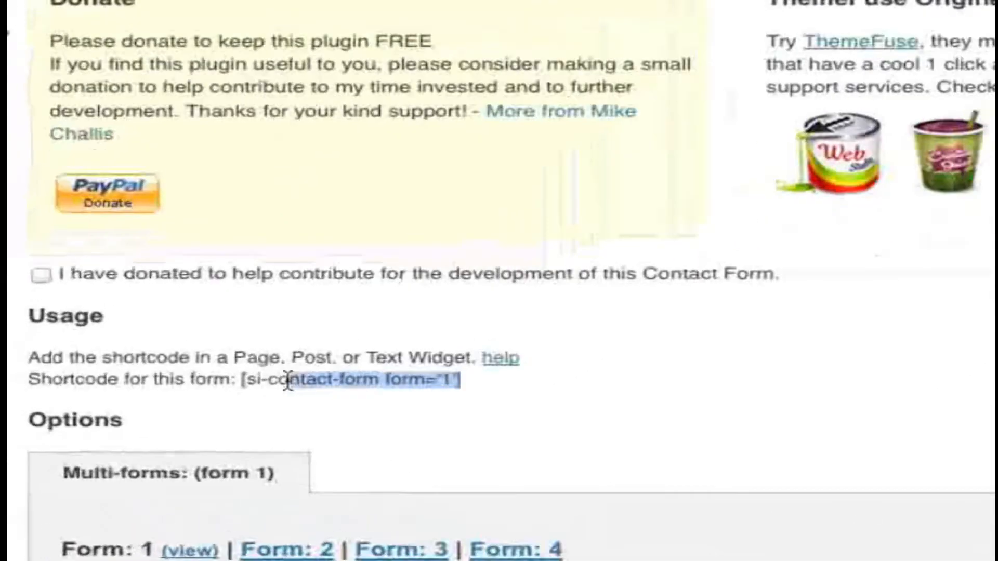
left_click_drag(288, 380, 243, 380)
key("super+c")
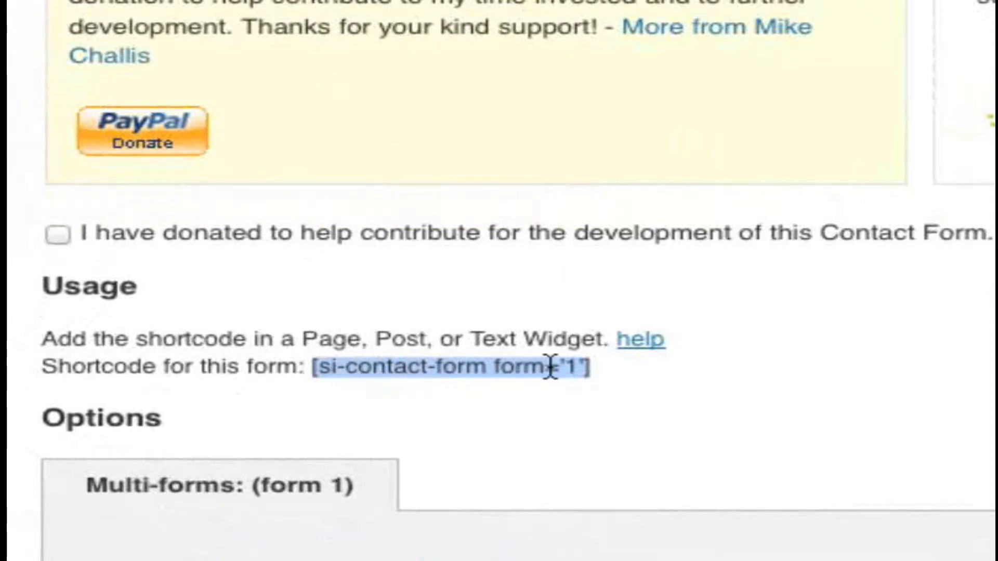
right_click(460, 369)
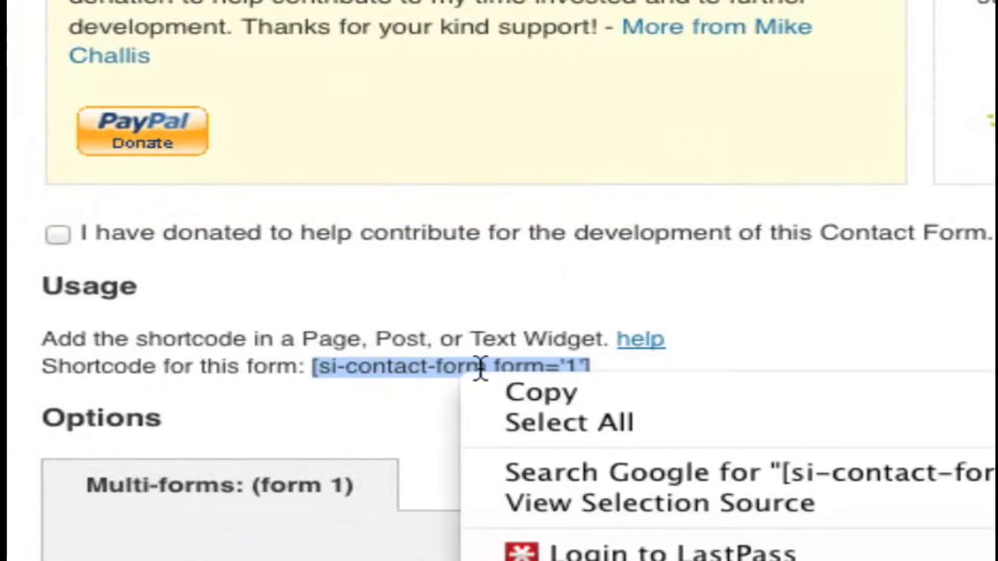
left_click(526, 392)
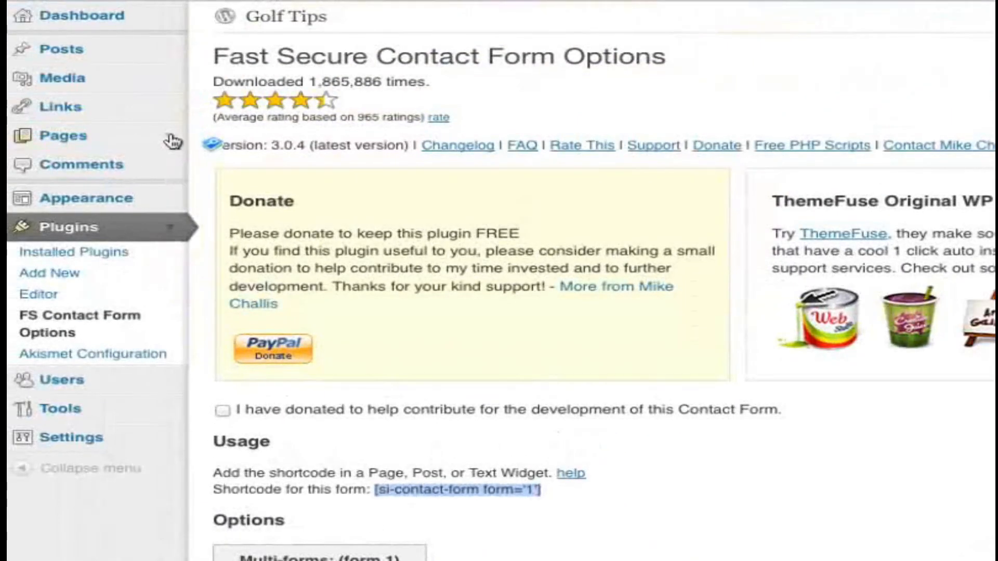
- Add a new page with the title "Contact Us"
left_click(169, 137)
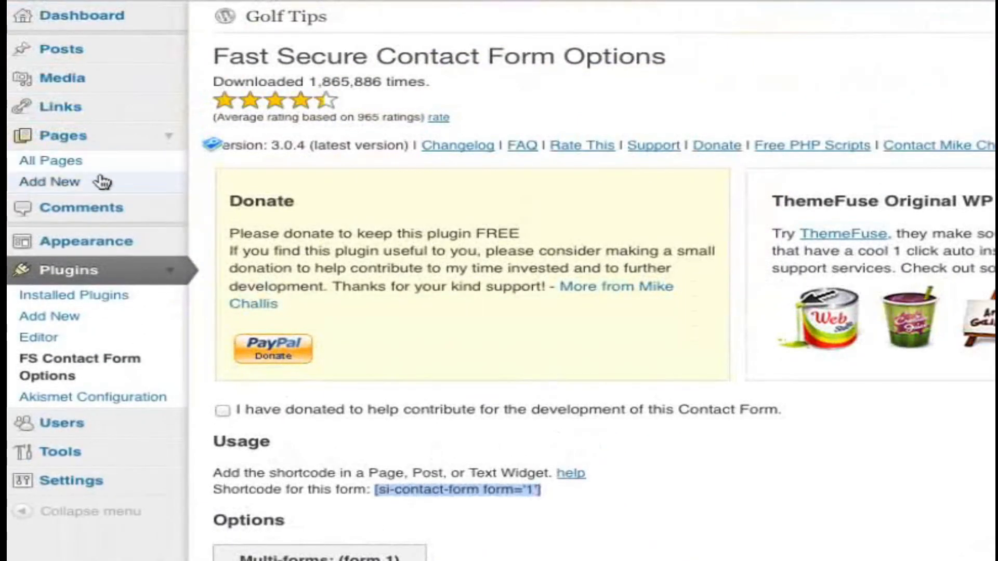
left_click(73, 185)
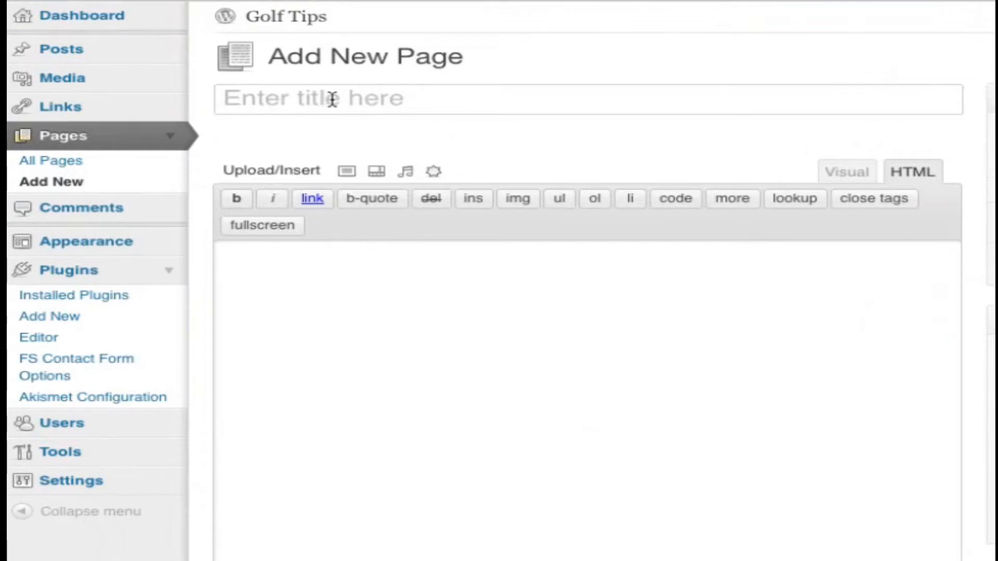
type("Contact")
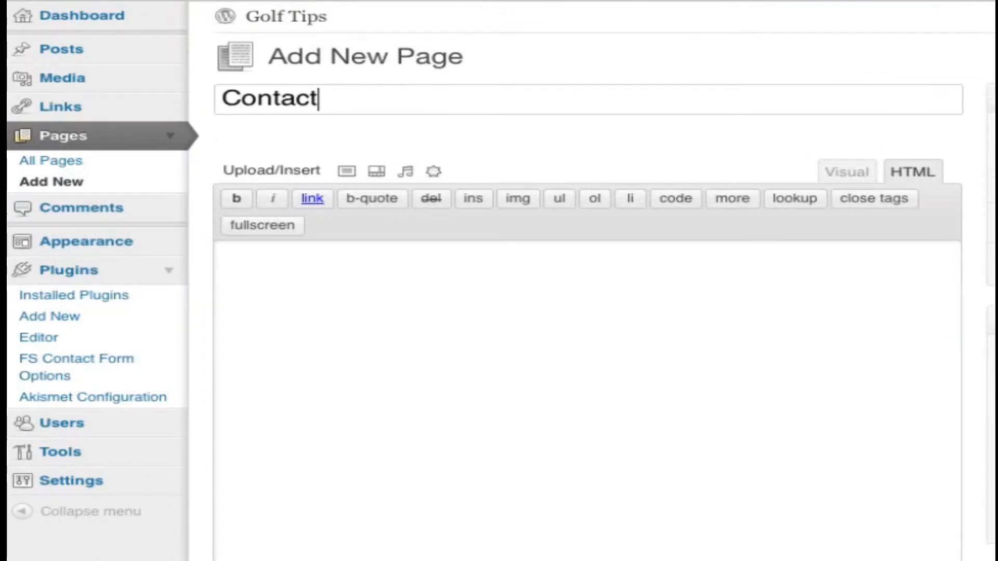
type(" Us")
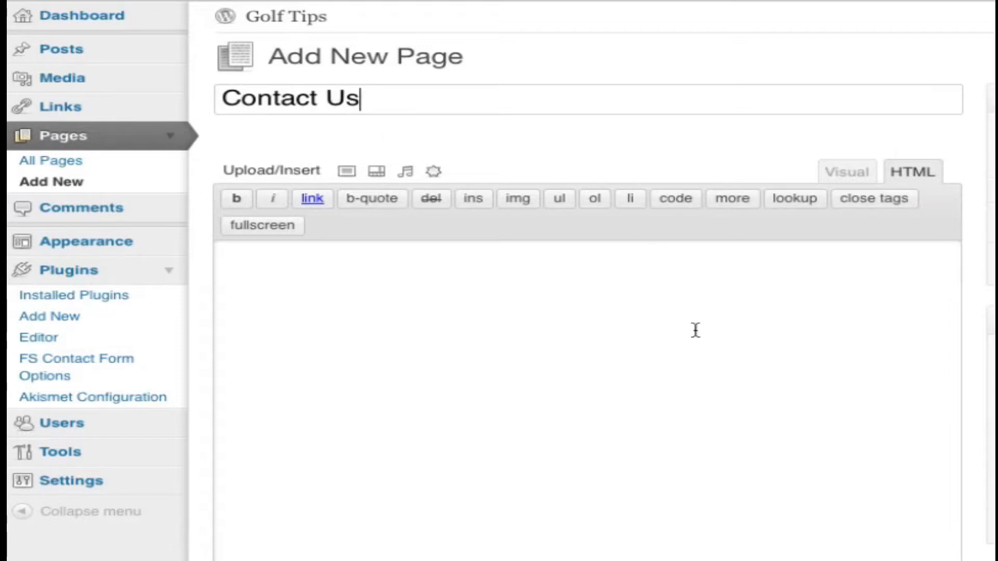
- Paste the shortcode [si-contact-form form='1'] into the page body in HTML mode and publish the page
left_click(745, 293)
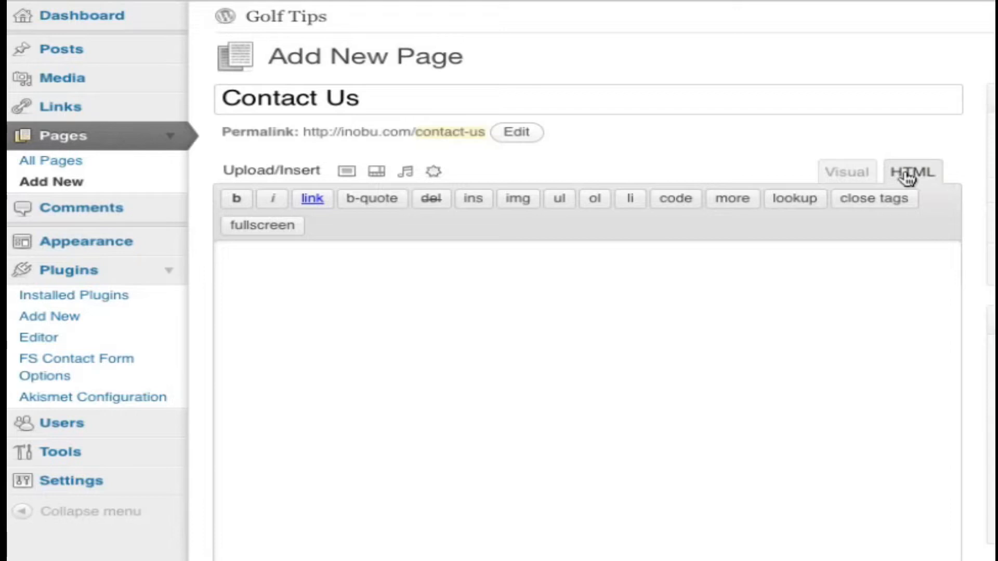
right_click(358, 274)
left_click(411, 353)
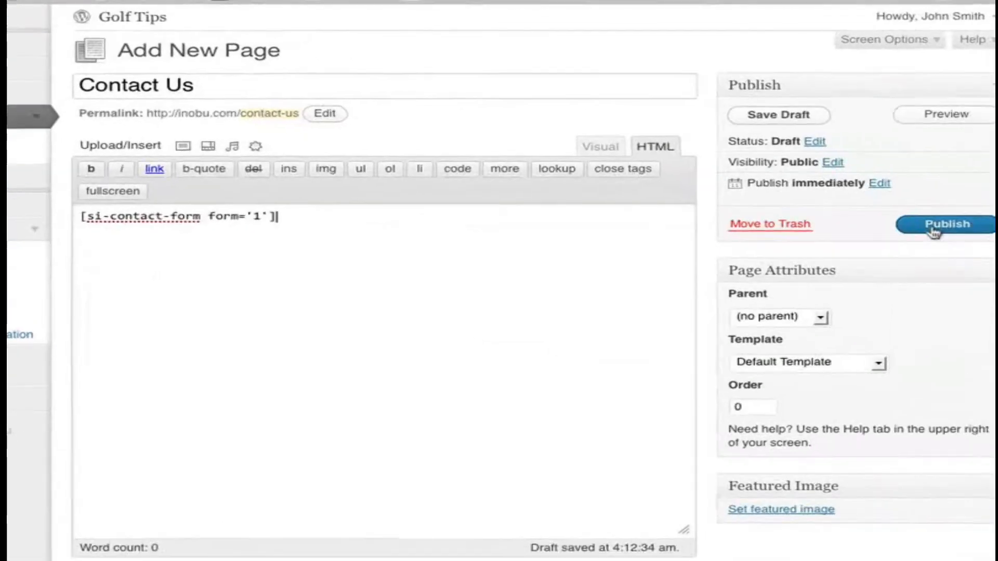
left_click(911, 222)
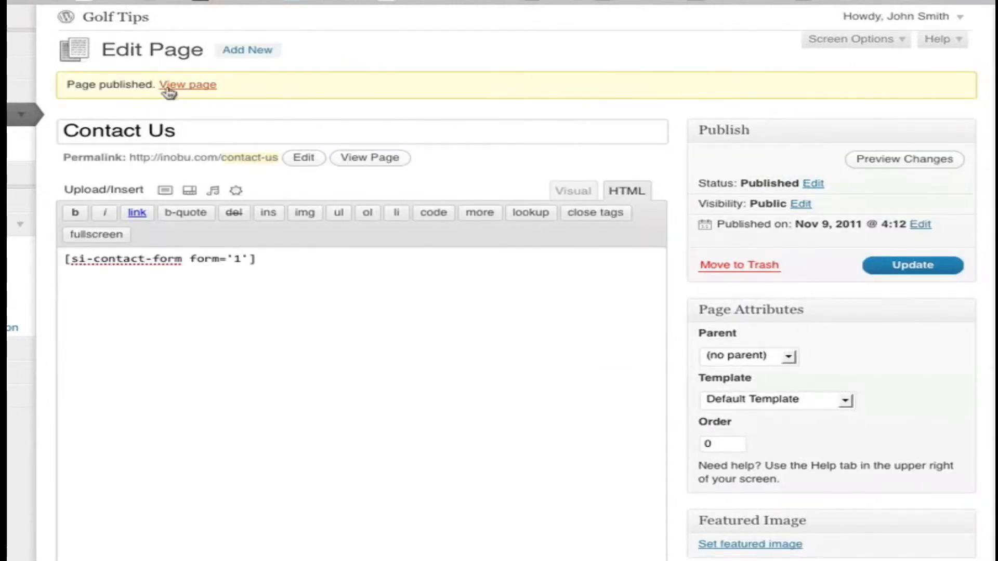
- View the published Contact Us page and look through the contact form's fields and CAPTCHA
left_click(179, 90)
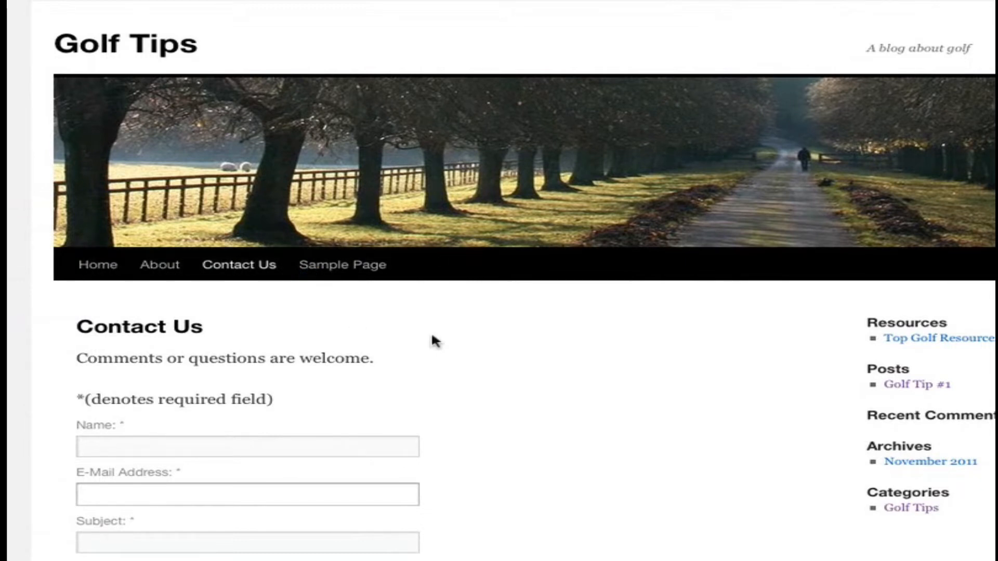
scroll(499, 352, "down", 5)
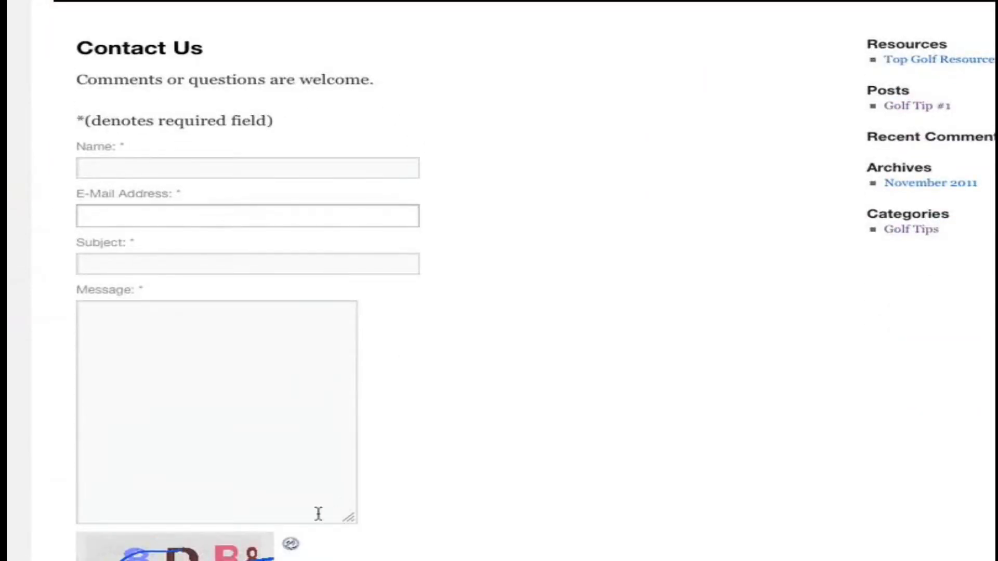
scroll(333, 489, "down", 1)
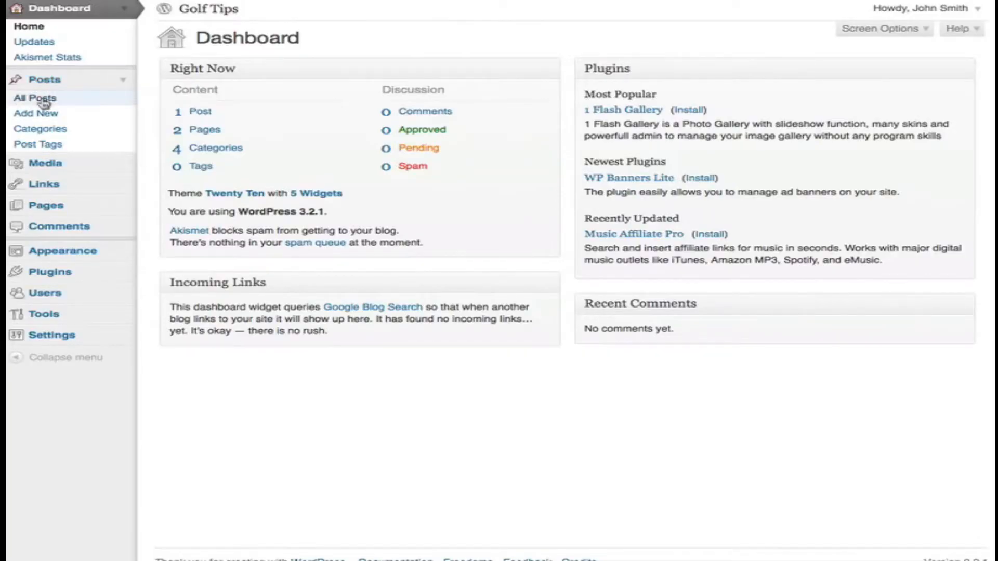
- In the Golf Tip #1 post, start a new line after the first line and upload the image 1340146_golf_.jpg from the computer
left_click(46, 99)
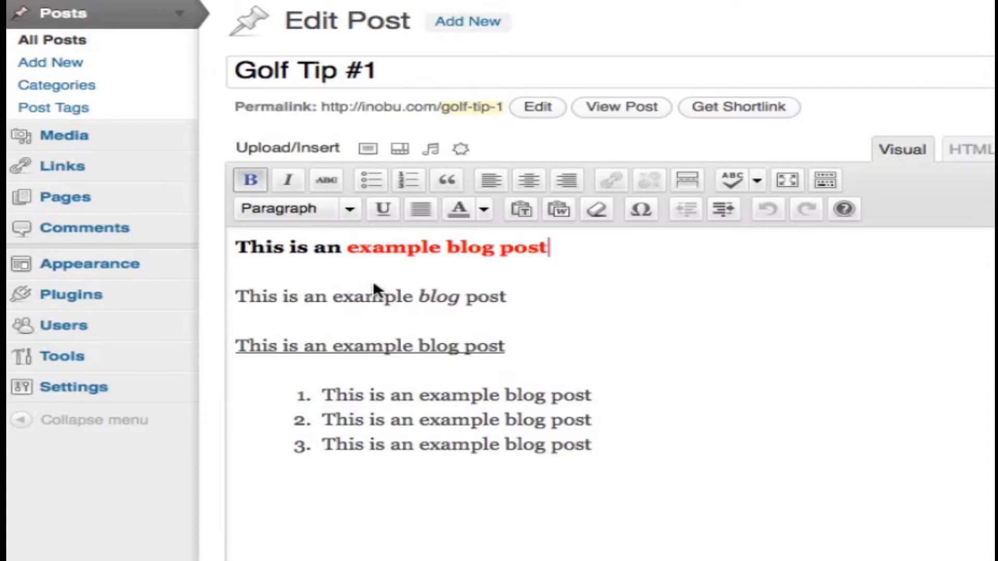
key("Return")
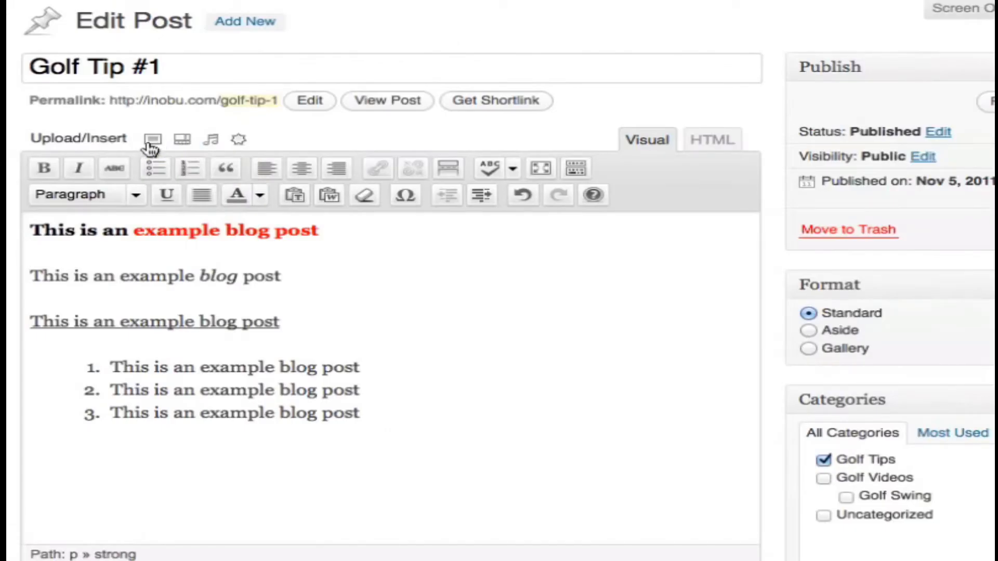
left_click(153, 147)
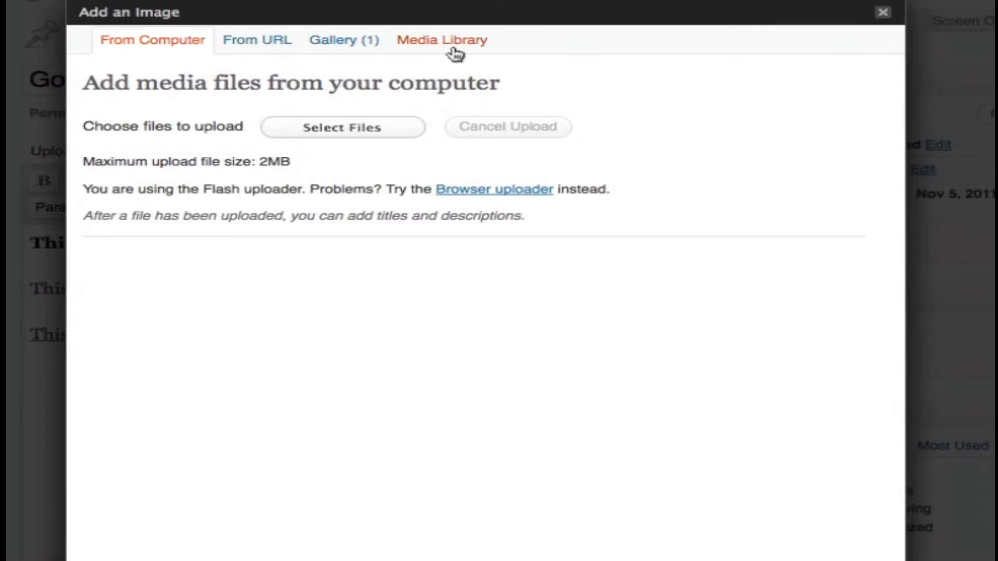
left_click(337, 133)
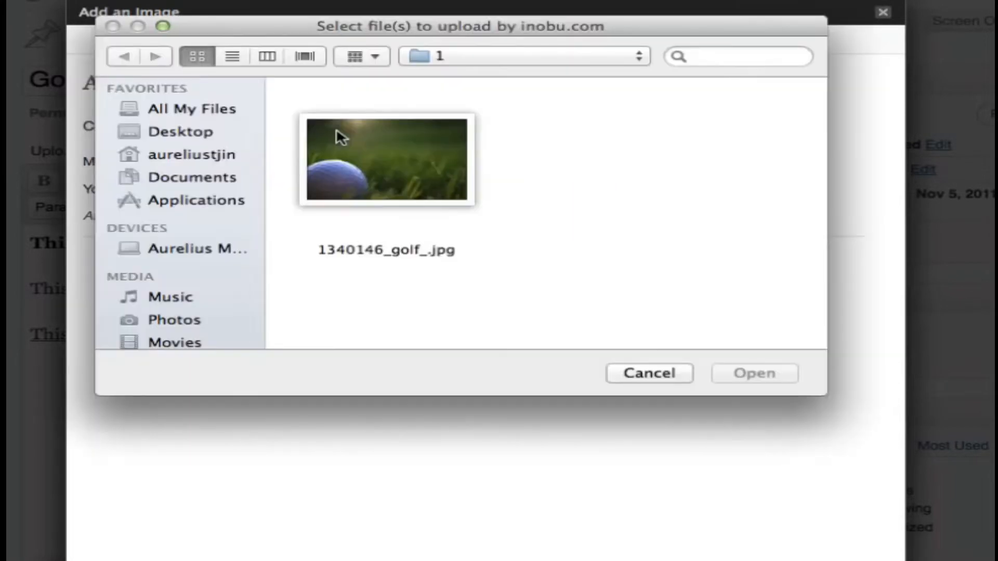
left_click(391, 177)
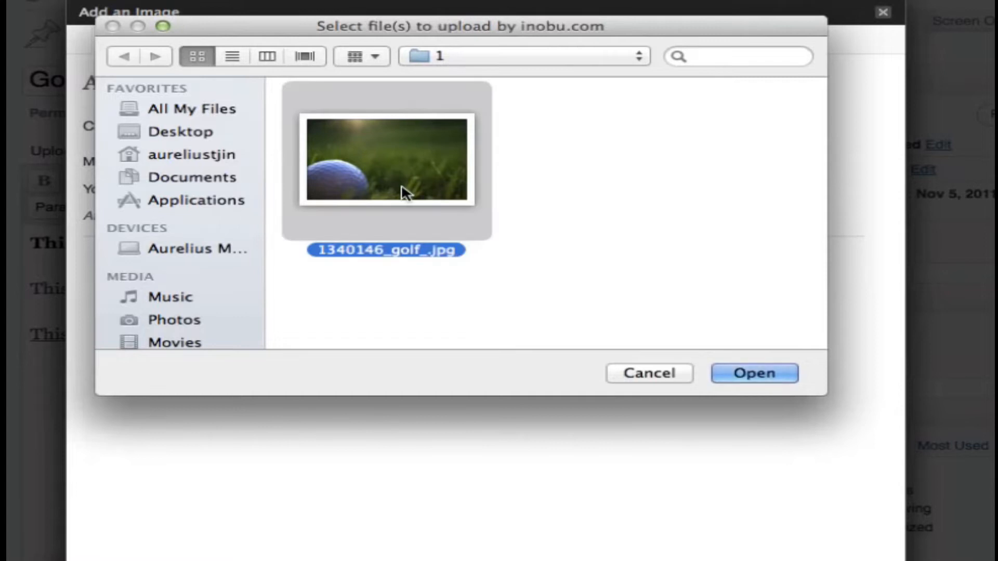
left_click(741, 372)
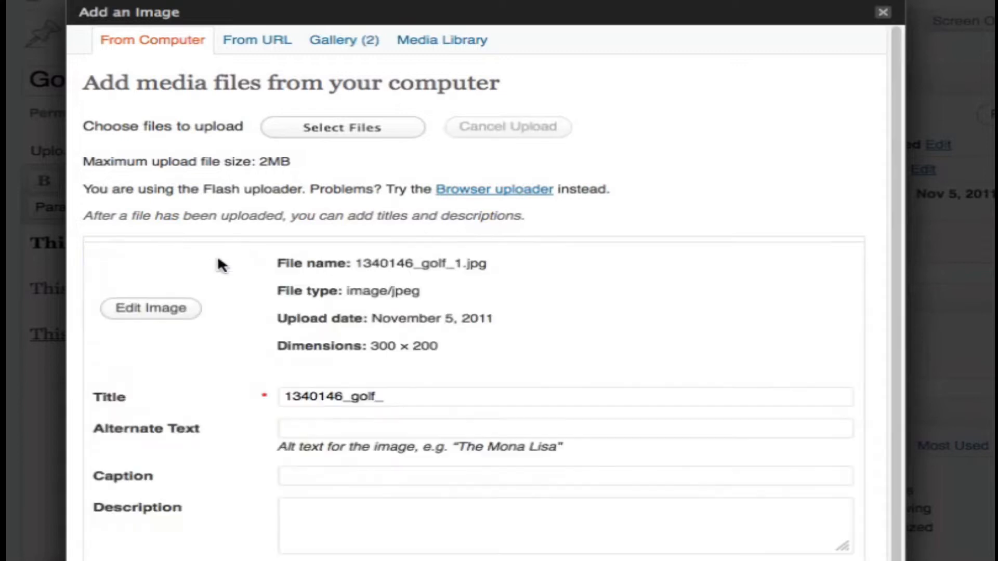
- Set the uploaded image's title to "Golf ball" and alternate text to "Golf", and clear its link URL
scroll(393, 334, "down", 5)
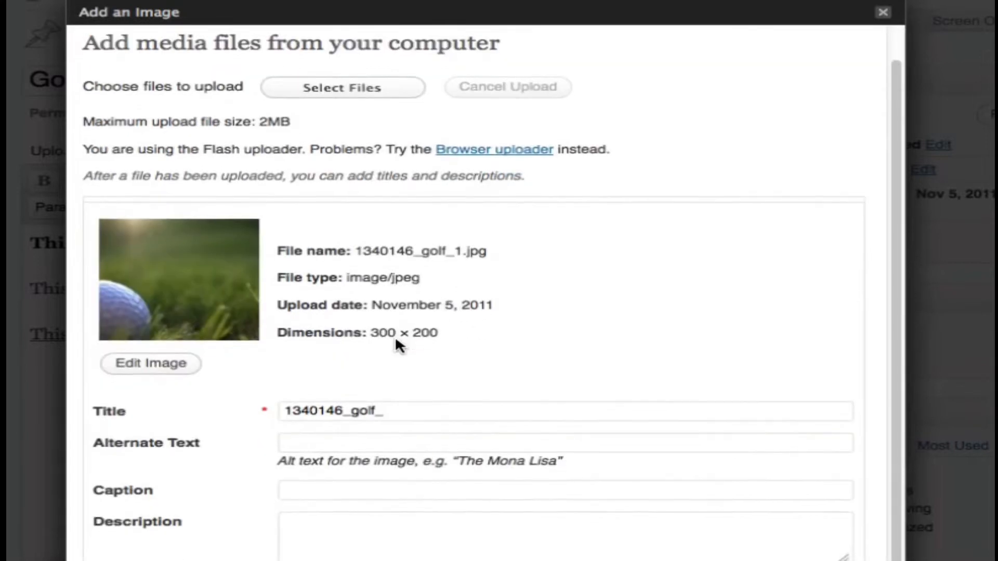
double_click(431, 322)
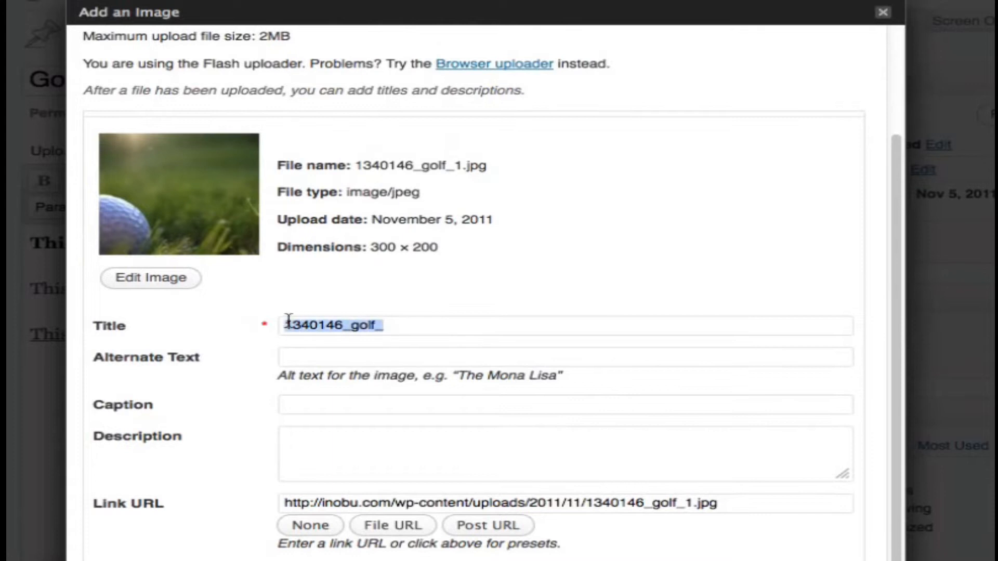
type("Golf ball")
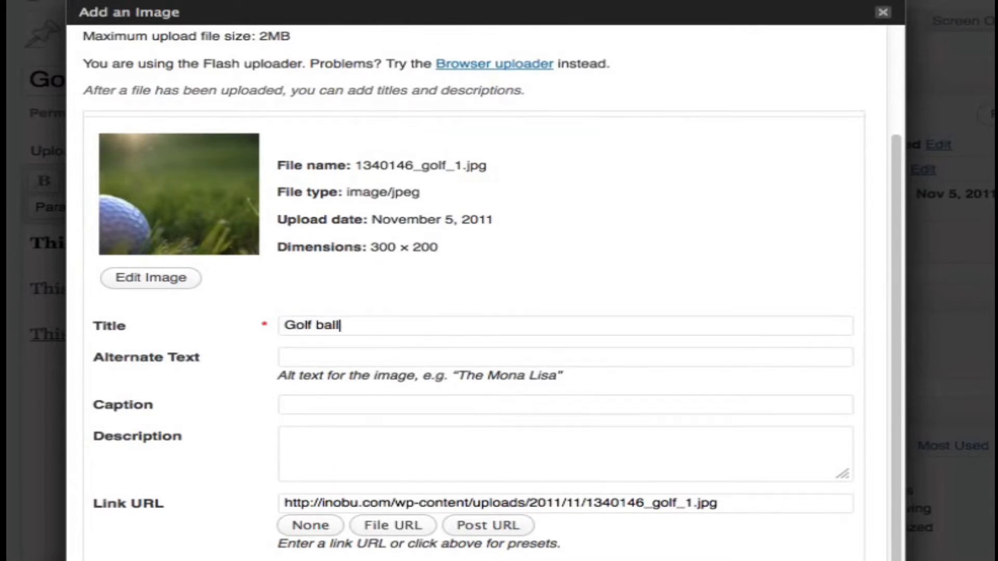
left_click(442, 356)
type("Golf")
left_click(754, 504)
left_click_drag(749, 503, 263, 510)
key("BackSpace")
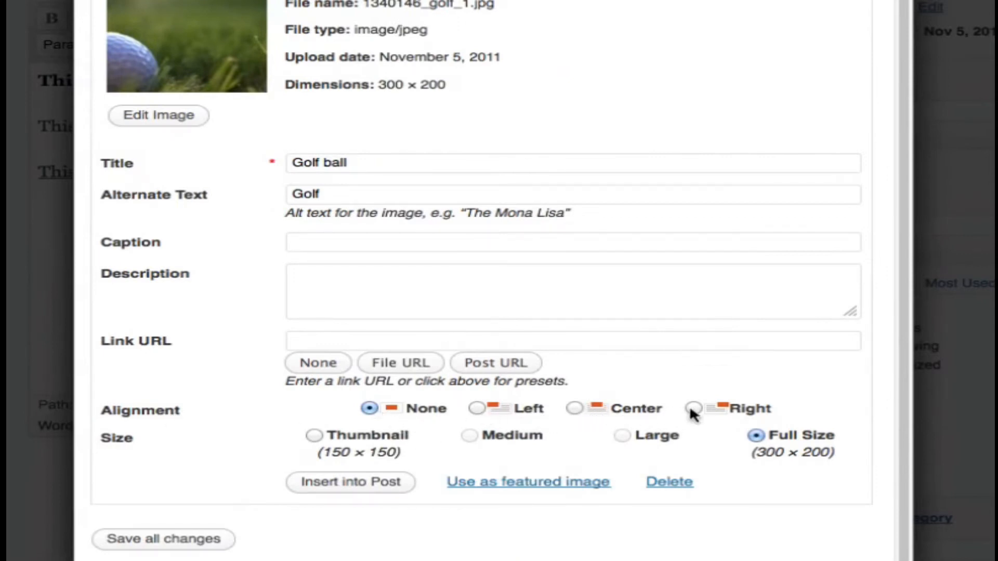
- Insert the image into the post with Center alignment and update the post
left_click(574, 408)
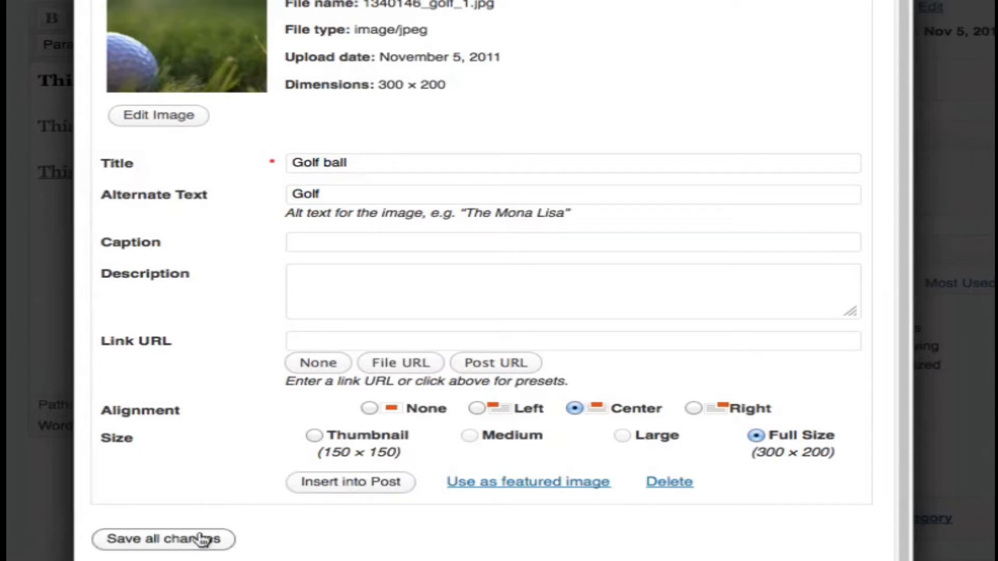
left_click(365, 489)
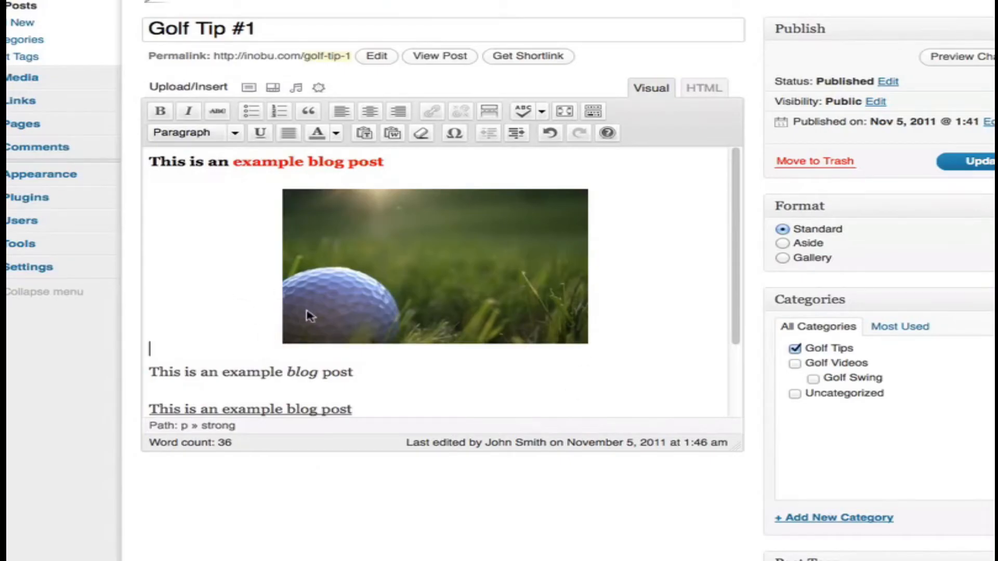
left_click(962, 162)
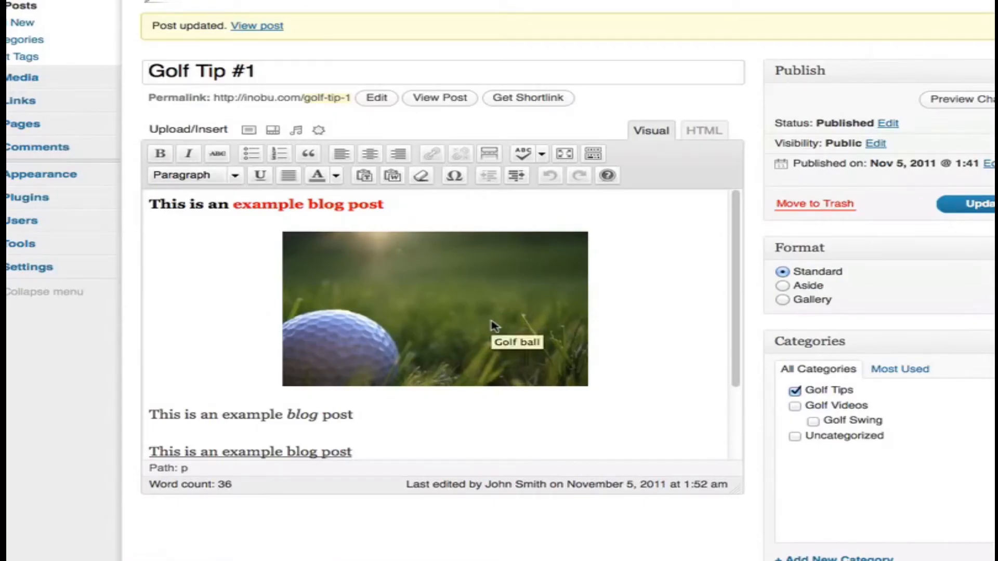
- Select the golf ball image in the post and open its image editing options
left_click(378, 327)
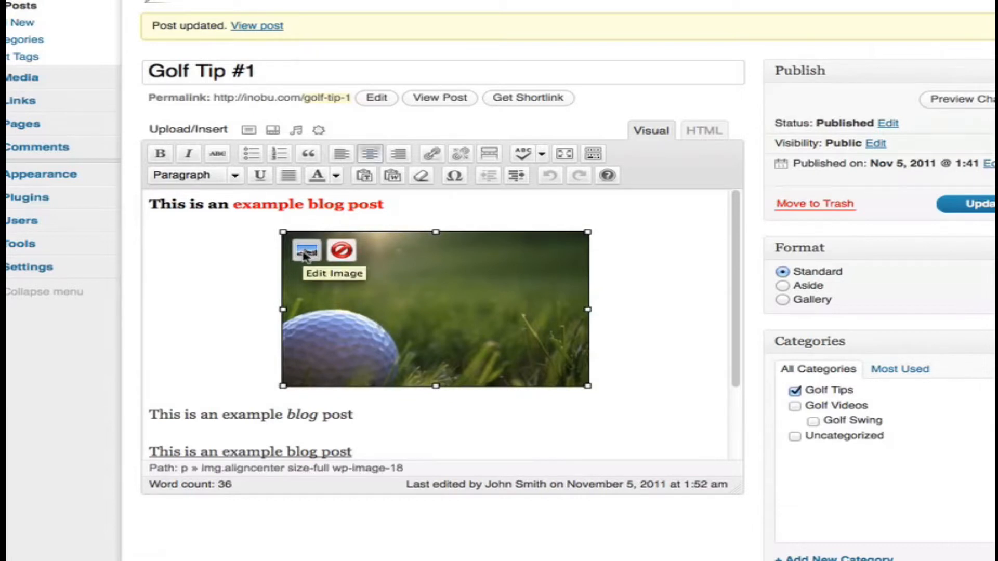
left_click(305, 252)
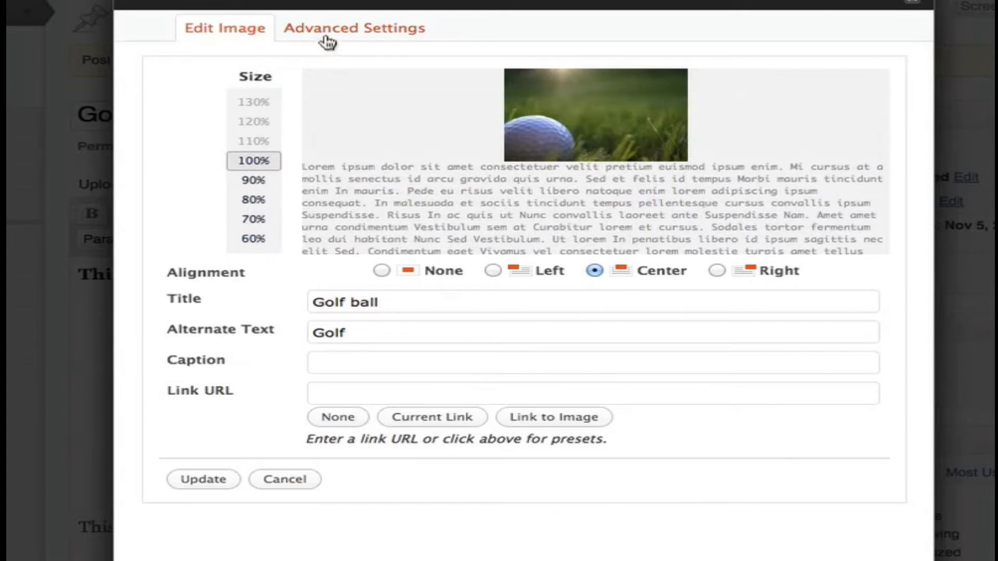
- Try the 90%, 80%, 70% and 60% sizes on the golf ball image
left_click(253, 180)
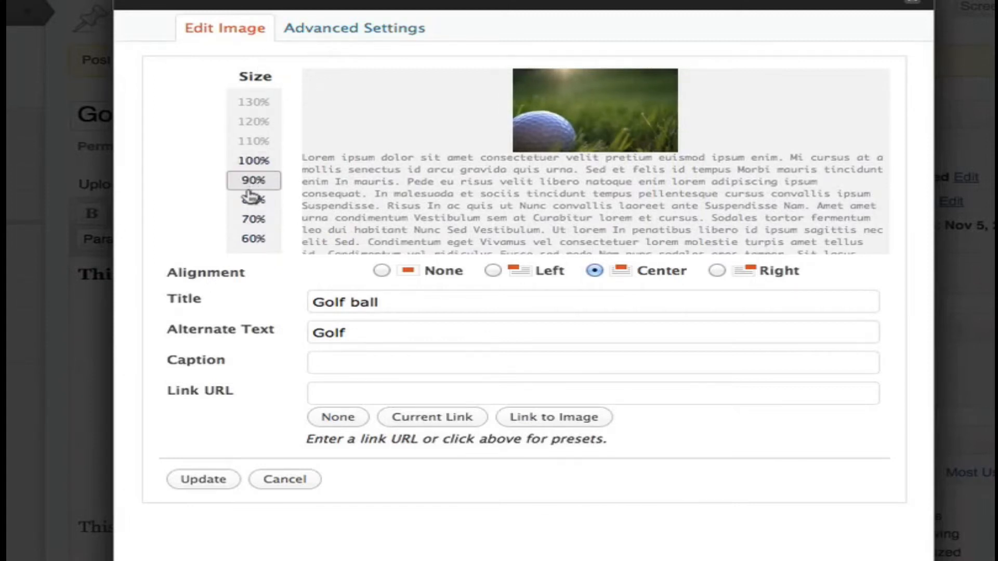
left_click(251, 198)
left_click(252, 219)
left_click(254, 238)
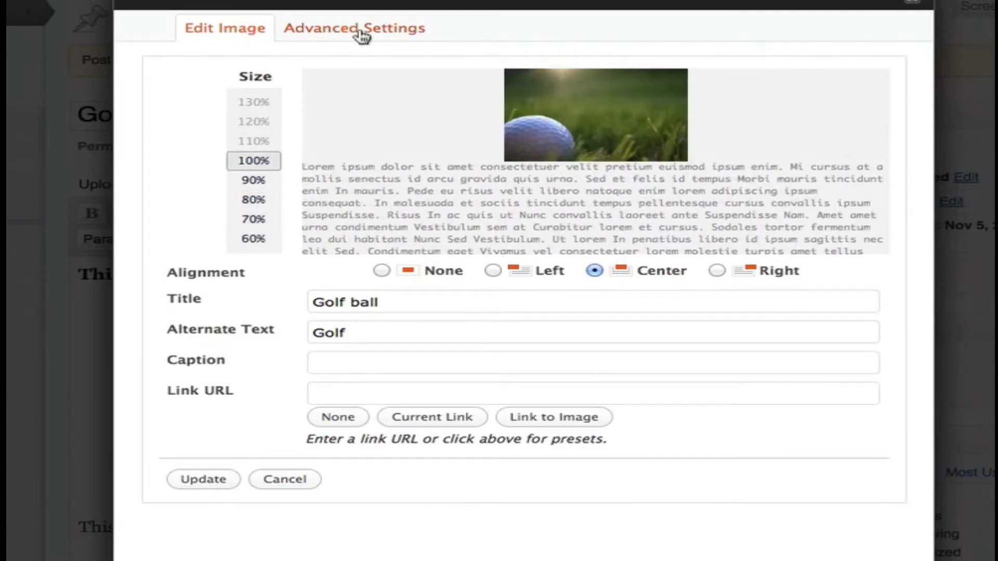
- Review the golf ball image's advanced image and link settings, and close the image editor
left_click(363, 32)
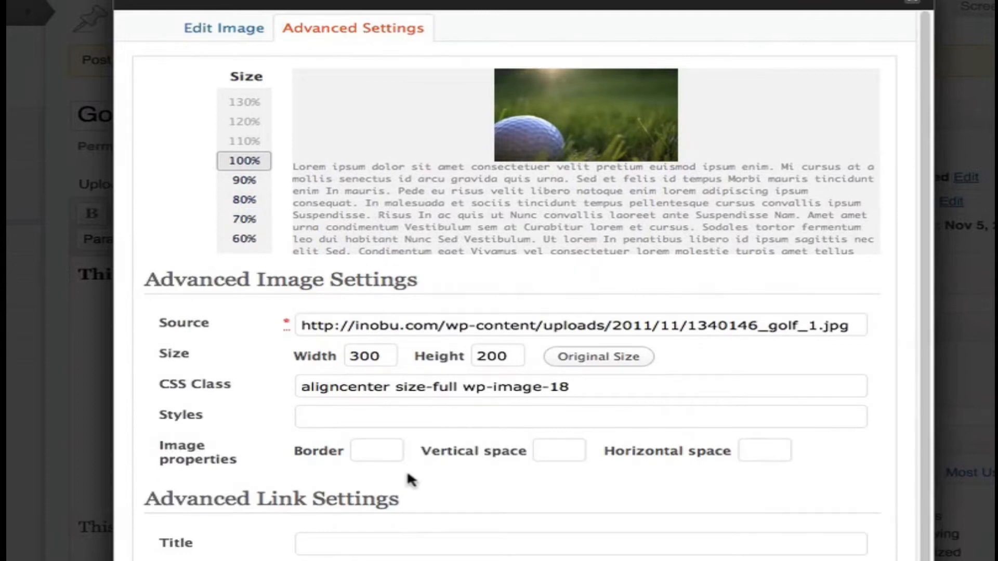
scroll(680, 461, "down", 1)
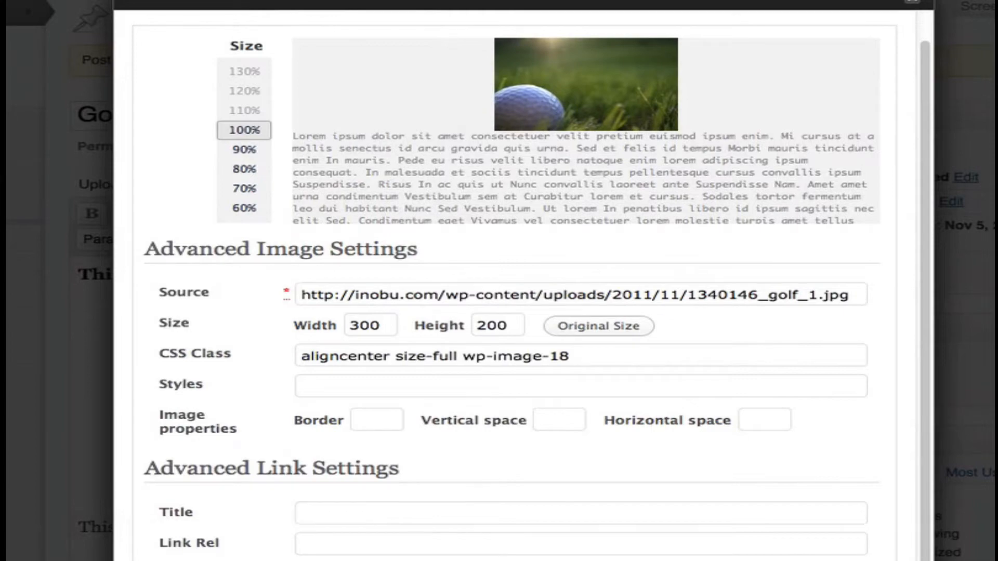
key("Escape")
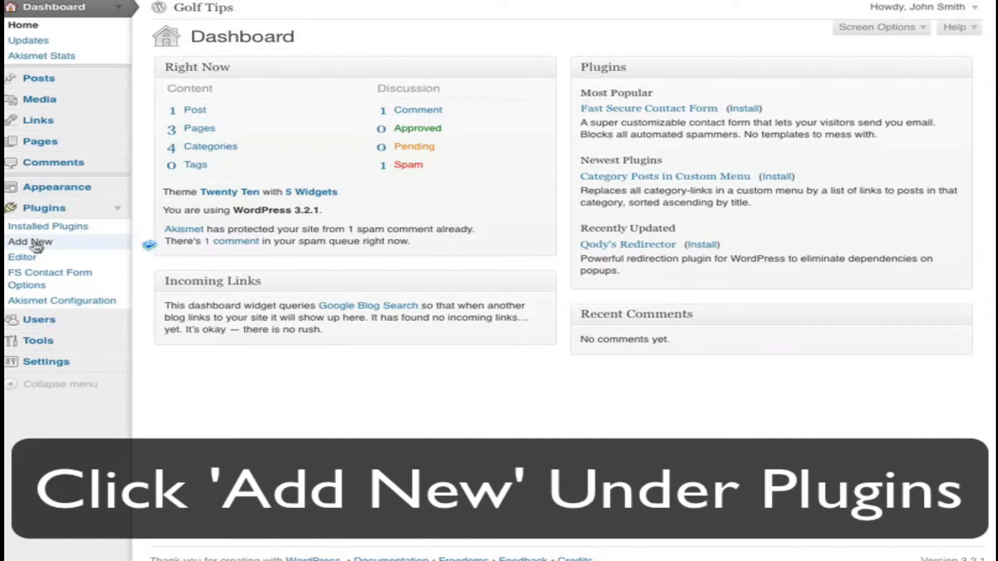
- Search the plugin directory for "wp db manager", and install and activate the WP-DBManager plugin
left_click(49, 248)
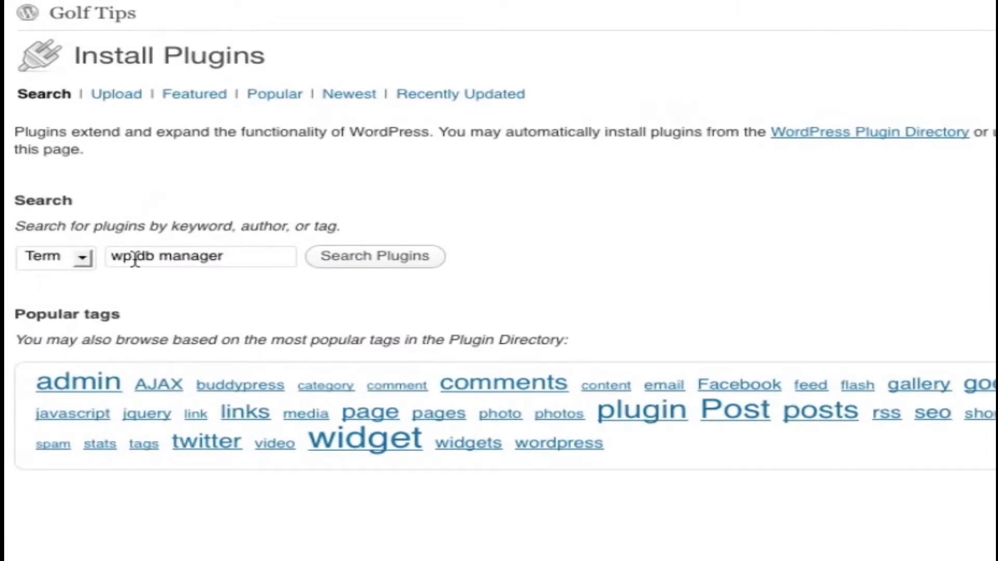
left_click(339, 268)
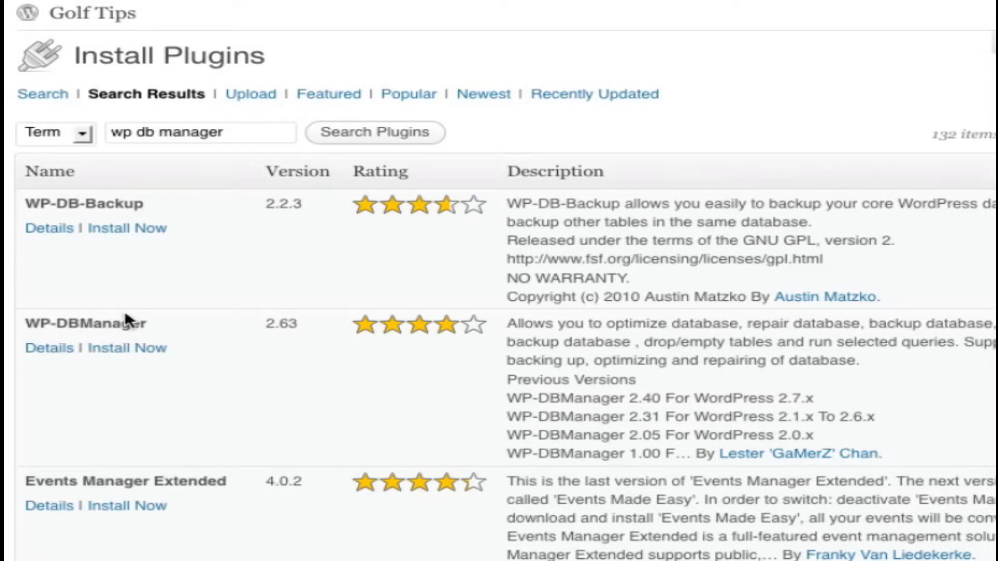
left_click(125, 348)
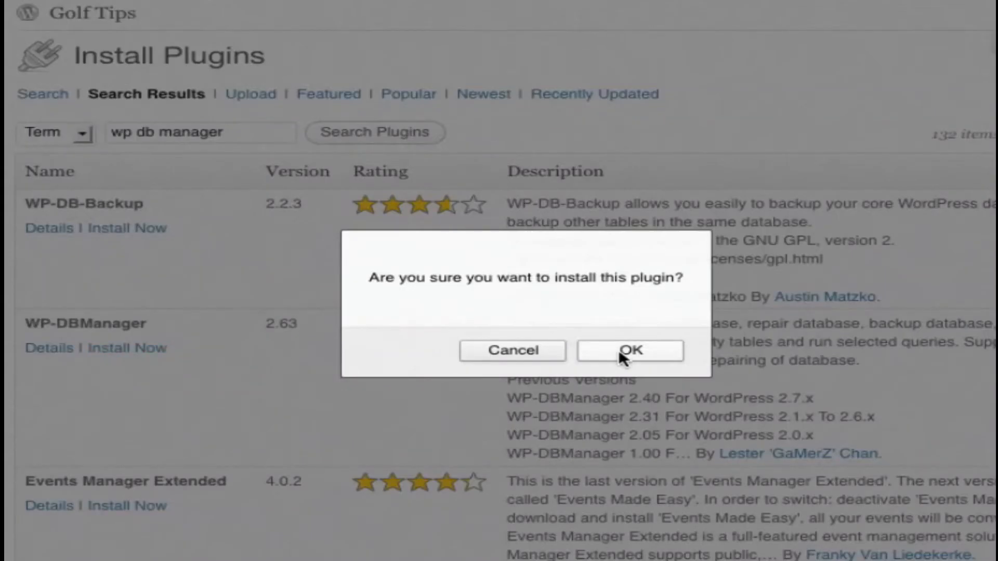
left_click(619, 349)
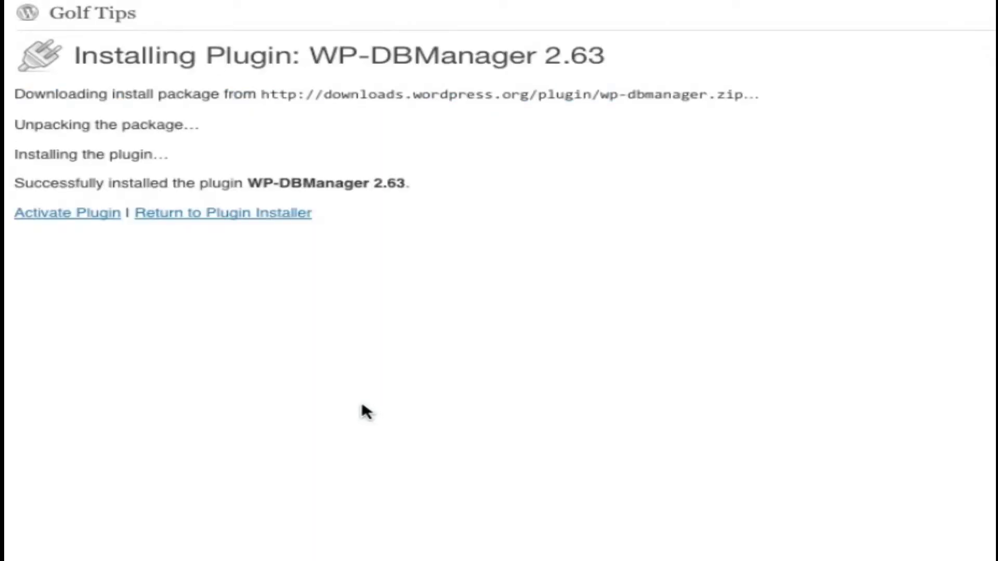
left_click(53, 214)
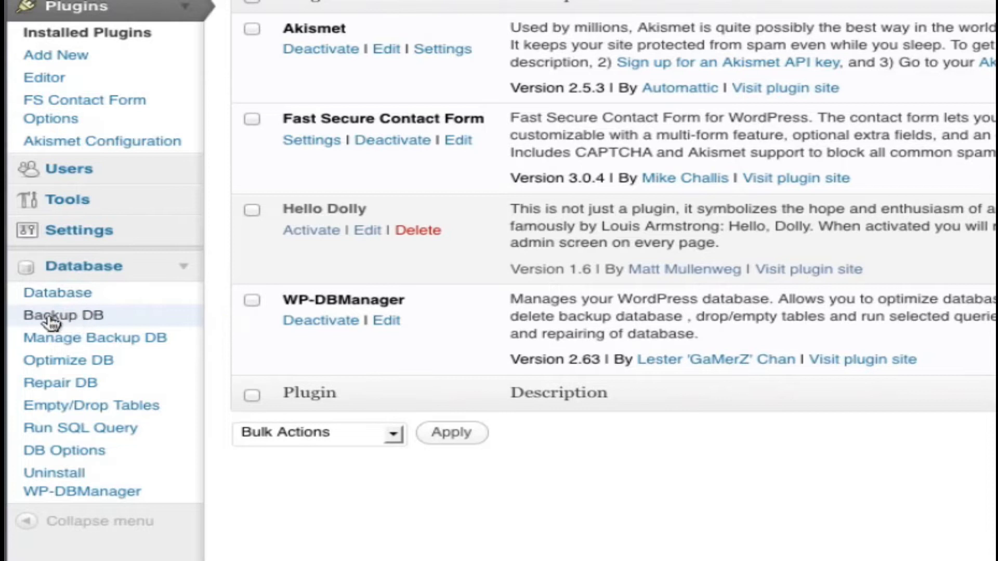
- Back up the inobu_wrdp1 database without GZIP compression, and open the management page for database backups
left_click(107, 323)
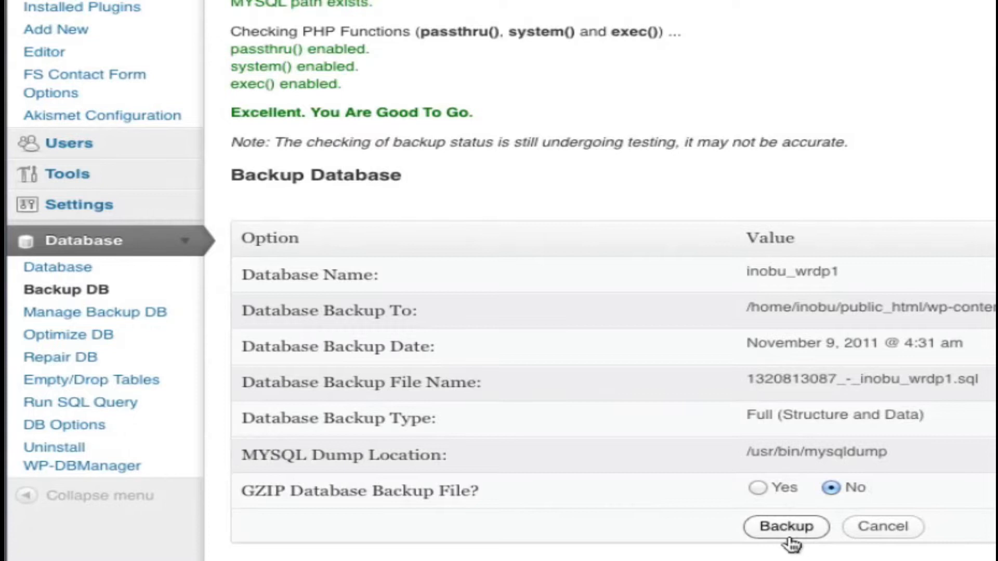
scroll(795, 530, "up", 1)
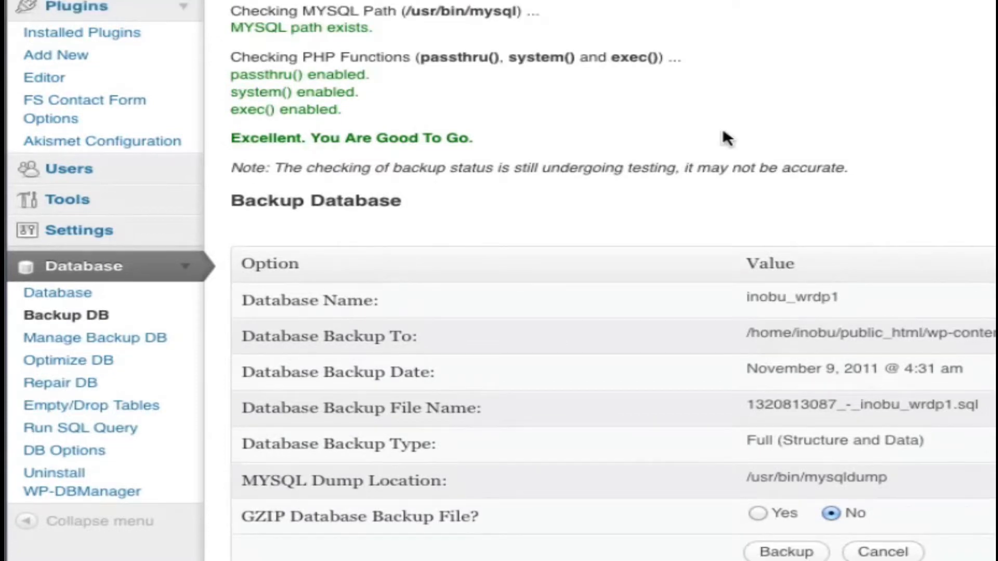
scroll(724, 139, "down", 1)
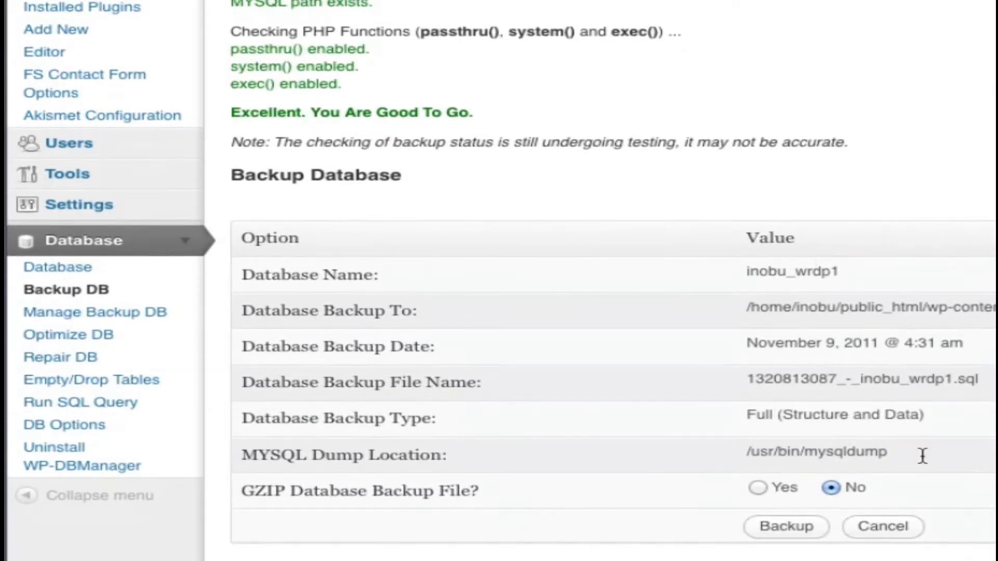
left_click(786, 527)
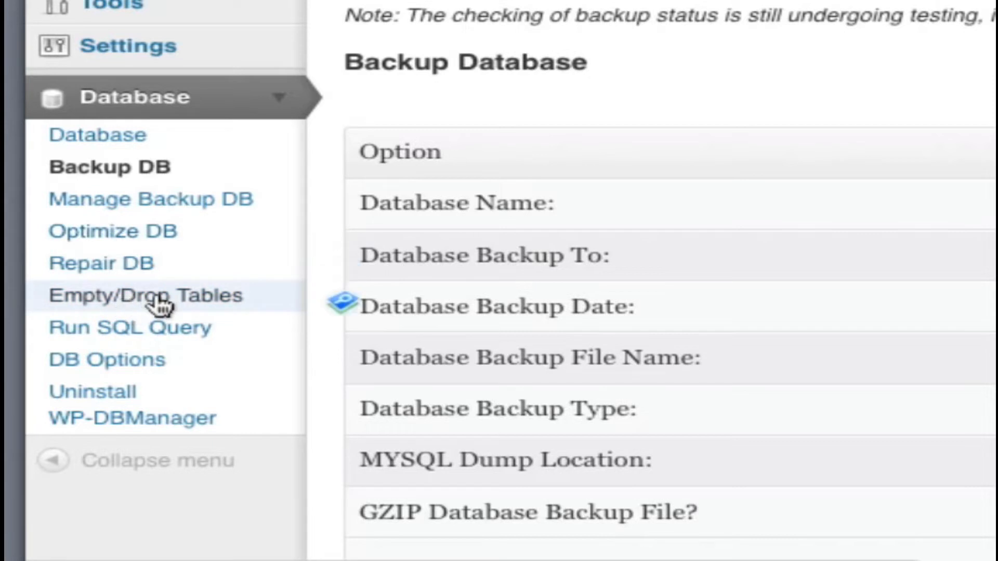
left_click(148, 211)
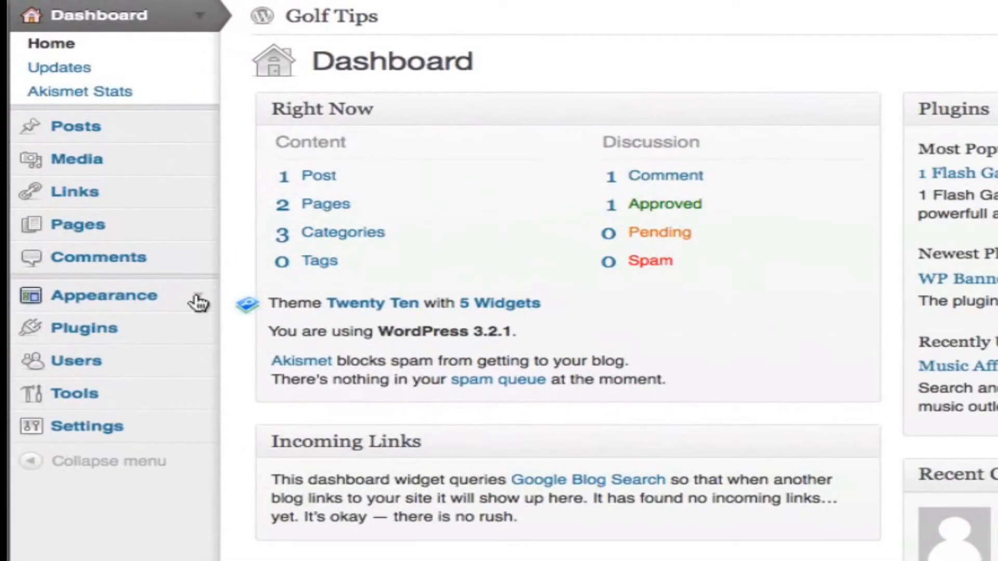
- Browse the featured themes available to install and preview the Suffusion theme
left_click(197, 299)
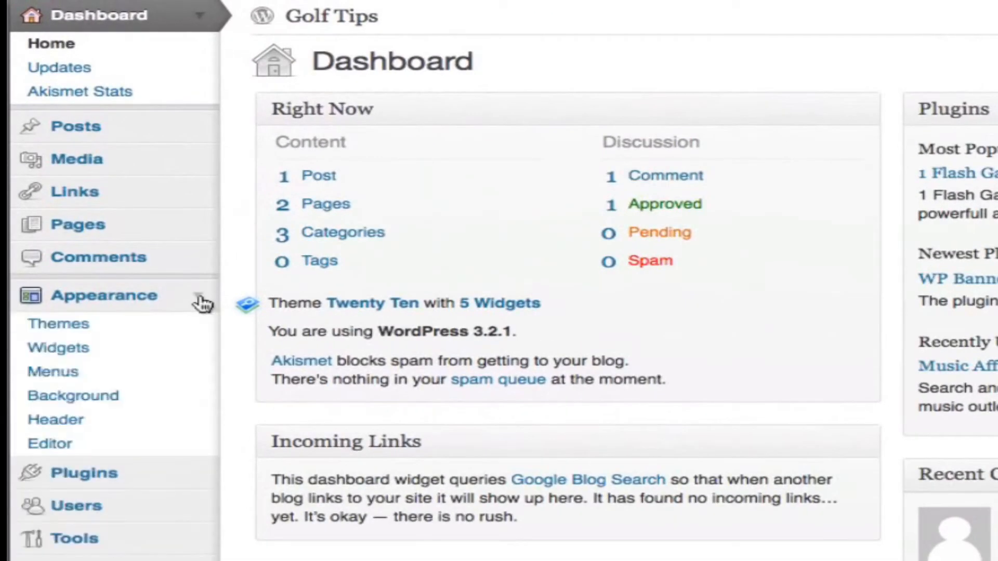
left_click(69, 328)
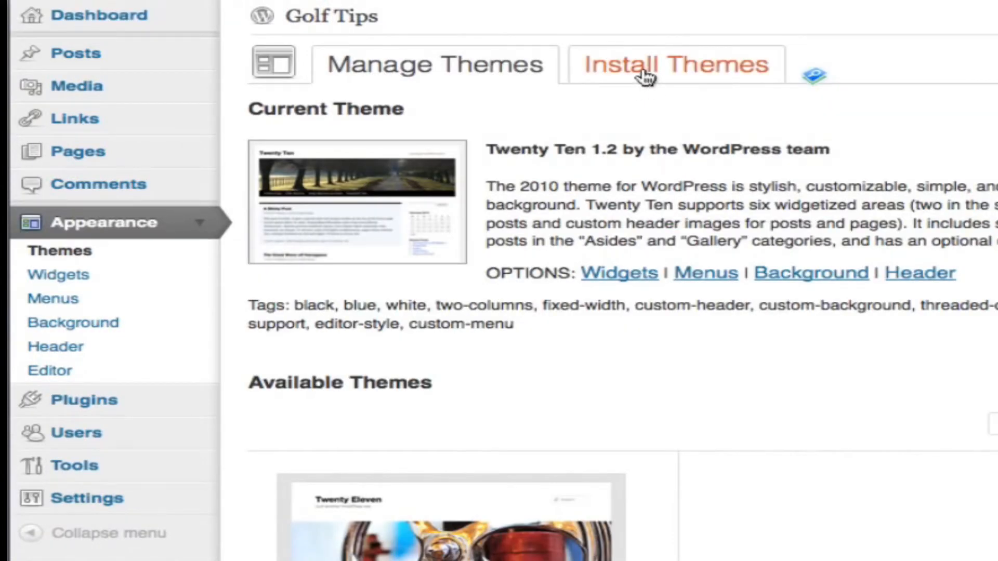
left_click(647, 77)
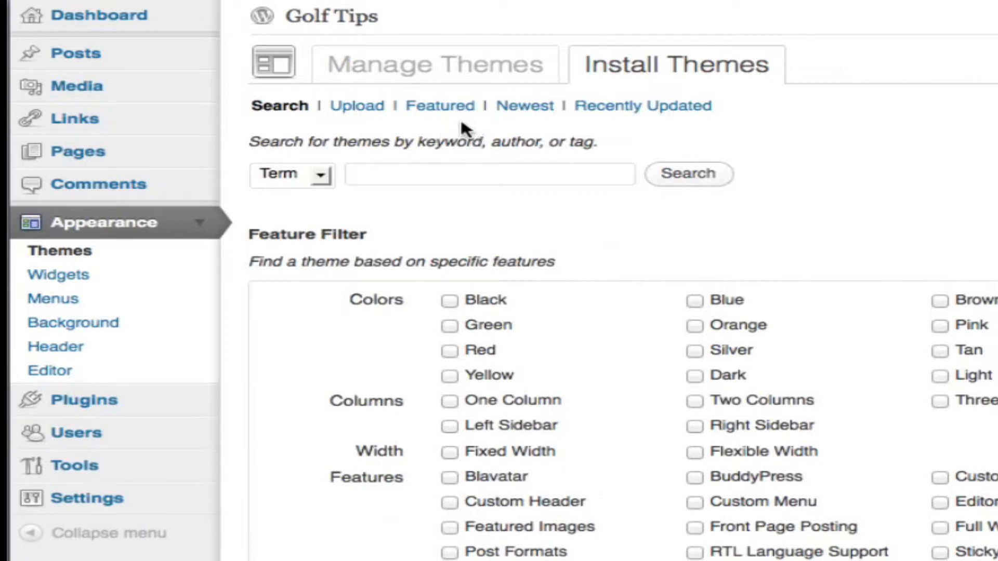
left_click(446, 108)
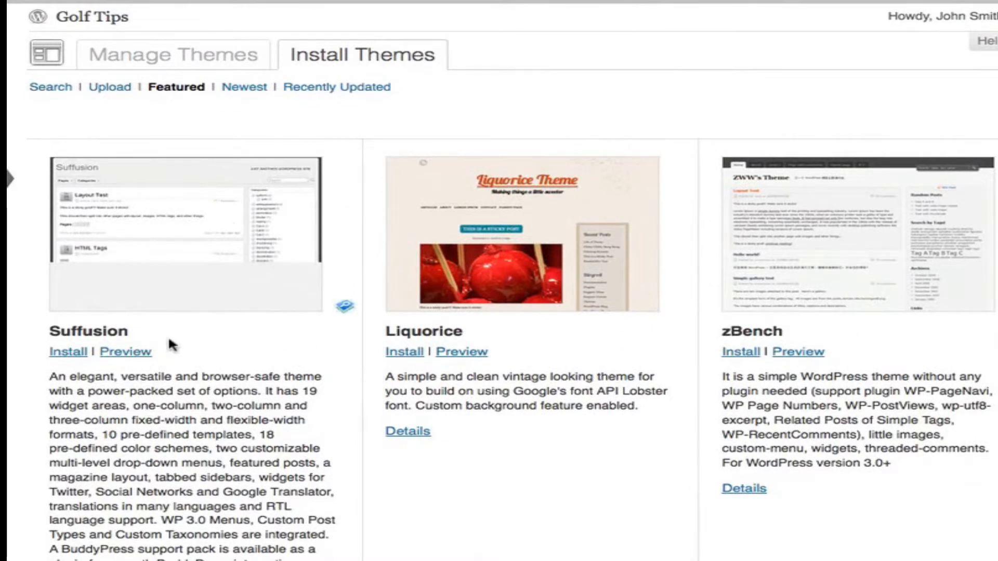
left_click(126, 353)
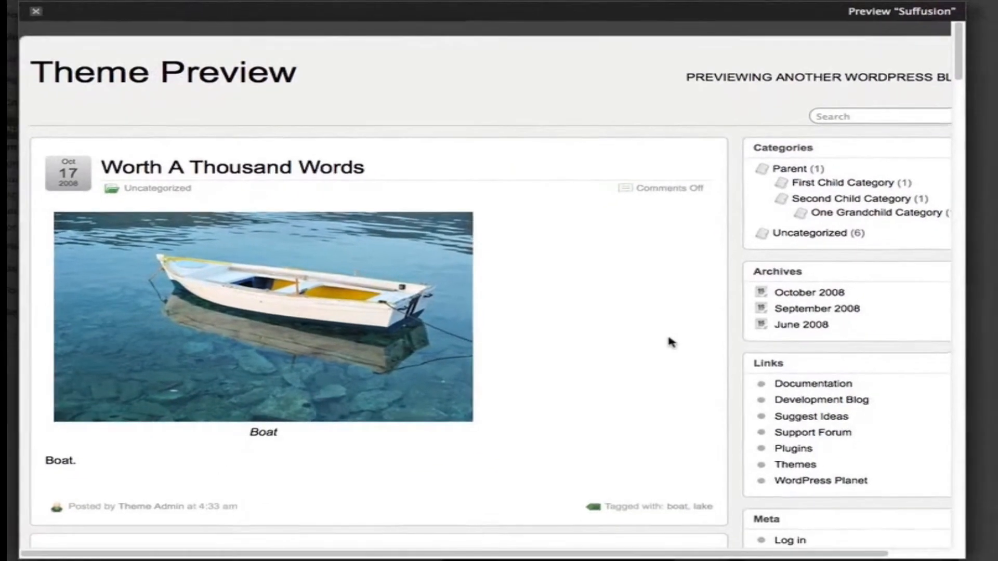
scroll(609, 277, "down", 15)
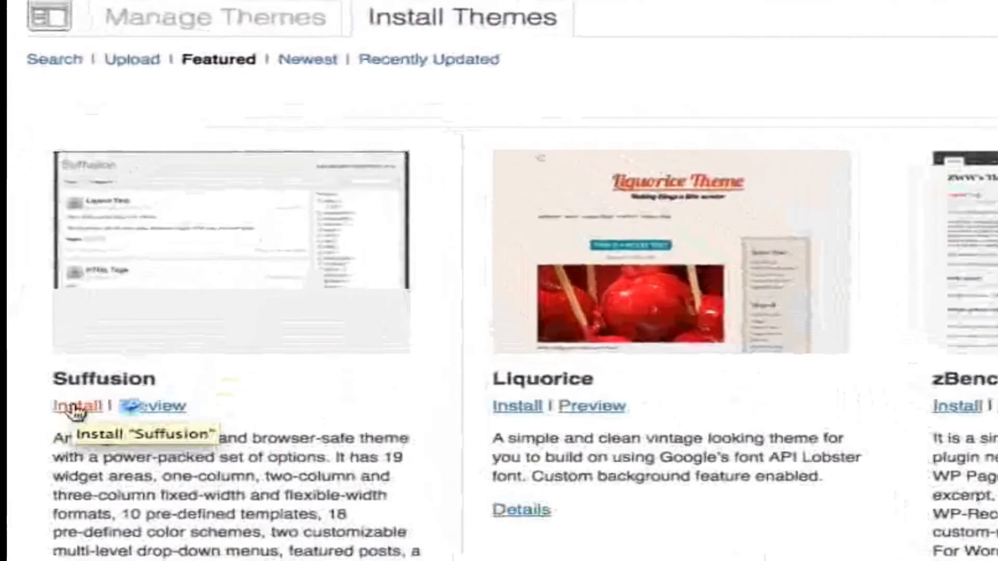
- Install and activate the Suffusion theme, and reload the site's front page
left_click(76, 411)
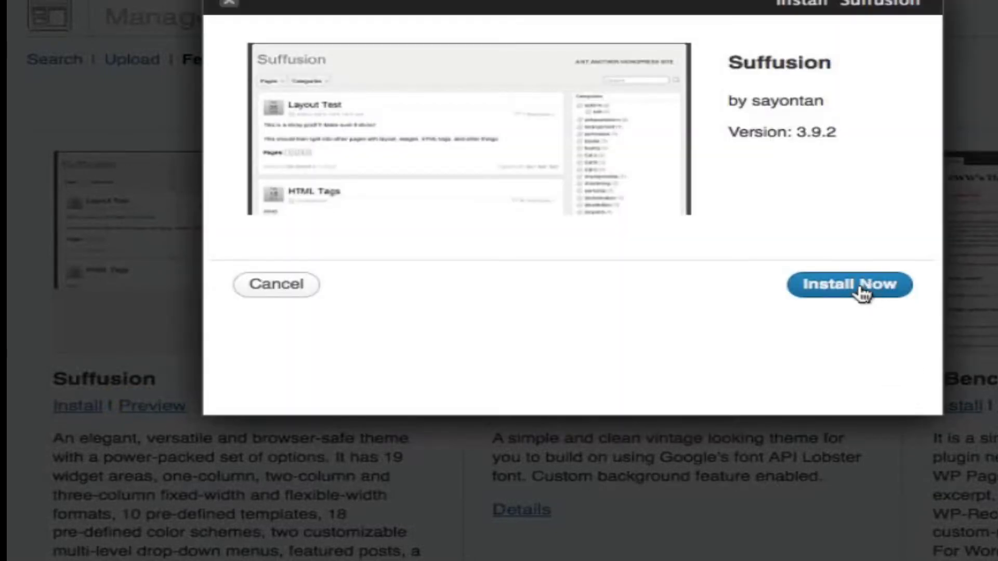
left_click(859, 290)
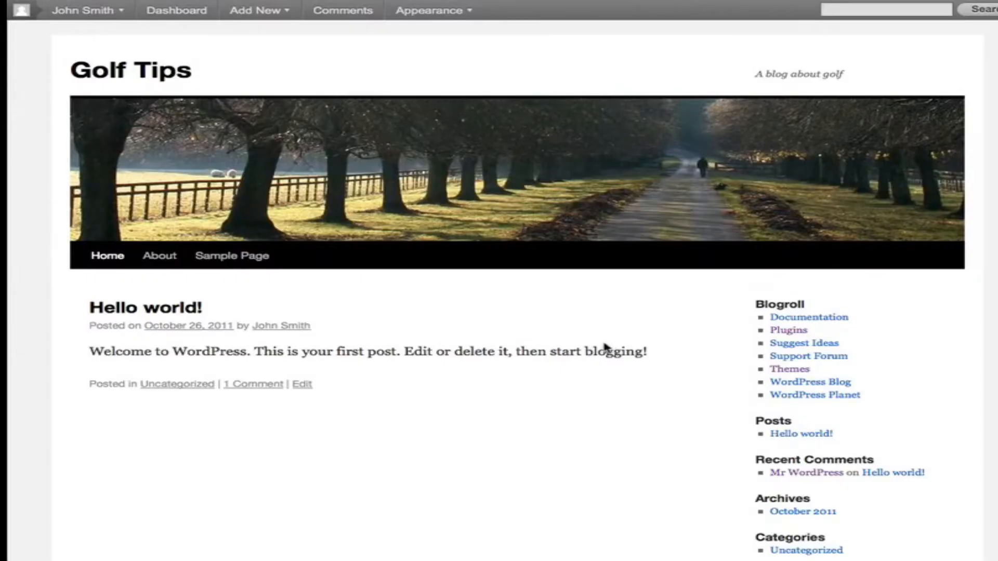
key("super+r")
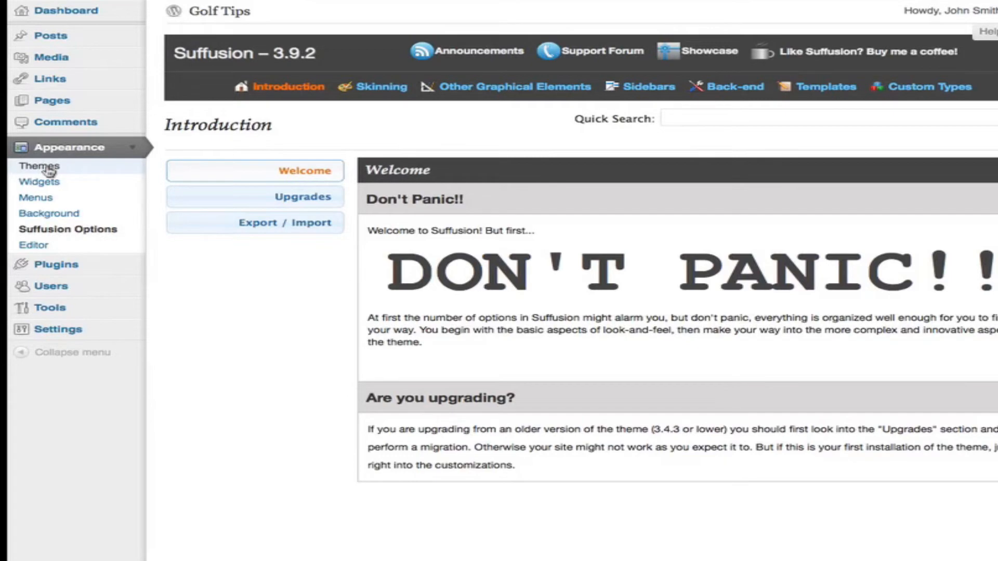
- Look through the installed themes and activate Twenty Ten 1.2 again
left_click(49, 170)
scroll(412, 328, "down", 5)
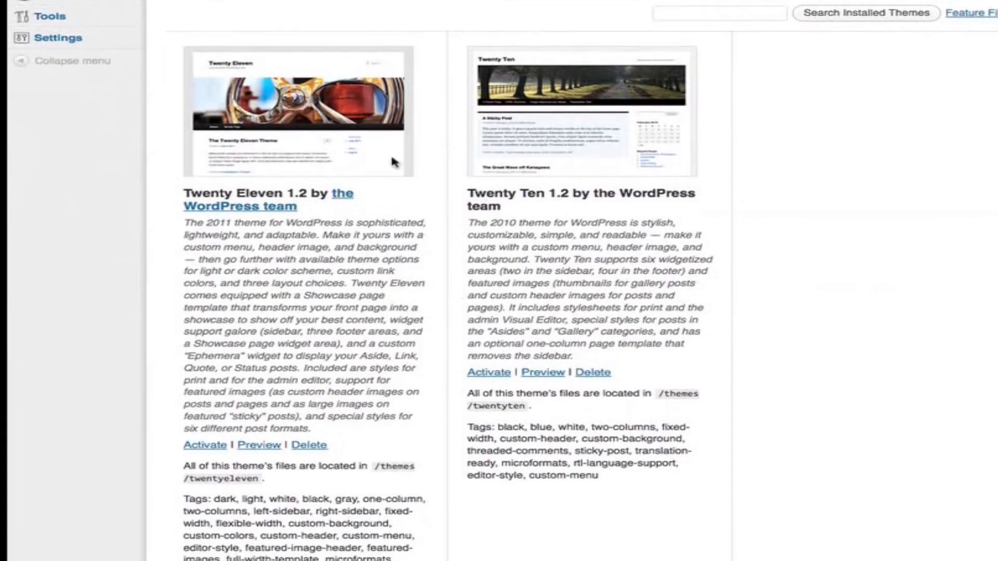
scroll(744, 430, "up", 5)
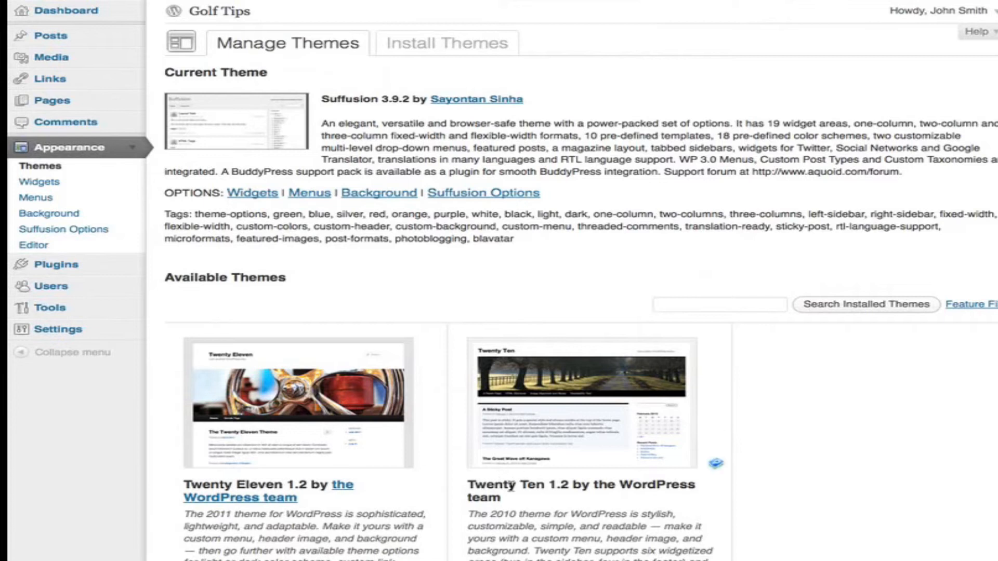
scroll(617, 489, "down", 7)
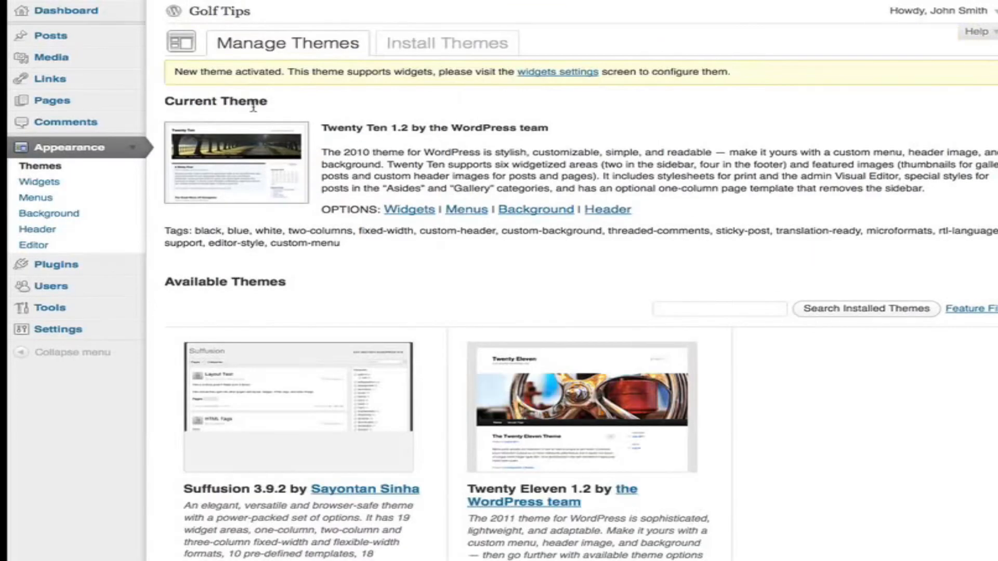
- Open the Golf Tips site in a new browser tab to check the active theme's appearance
right_click(221, 15)
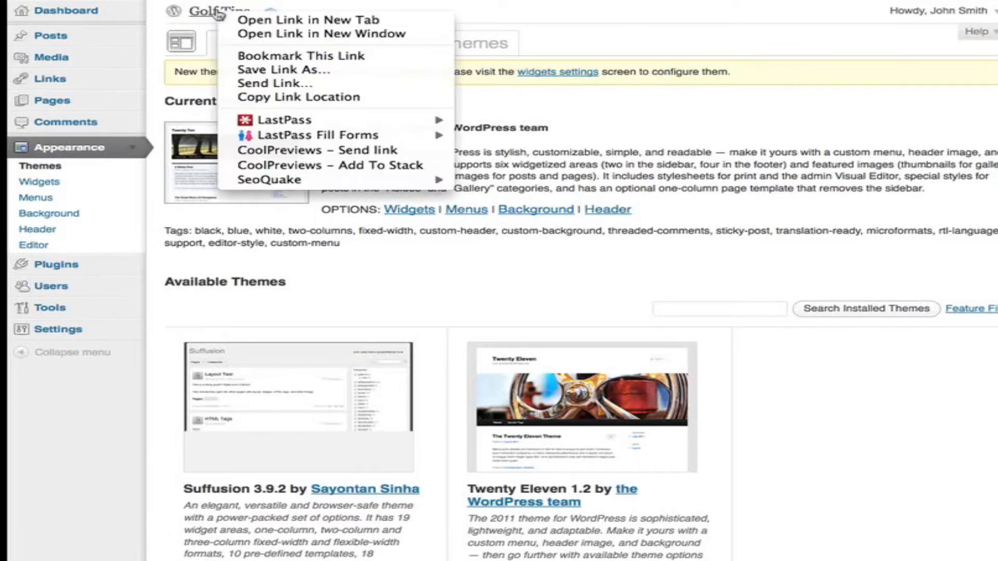
left_click(278, 20)
left_click(571, 1)
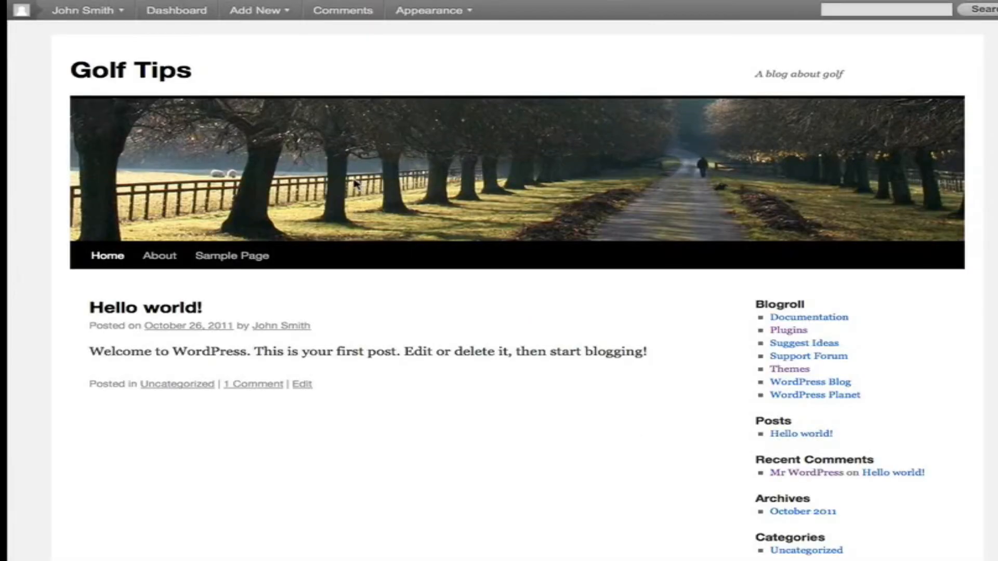
left_click(312, 1)
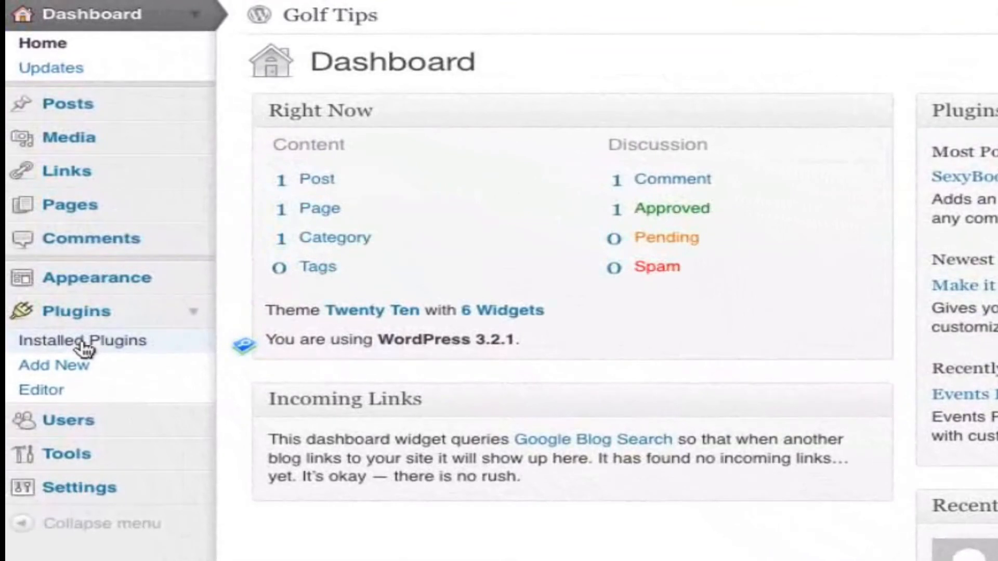
- Activate the Akismet plugin, open its API key configuration, and follow the link for getting a key
left_click(83, 344)
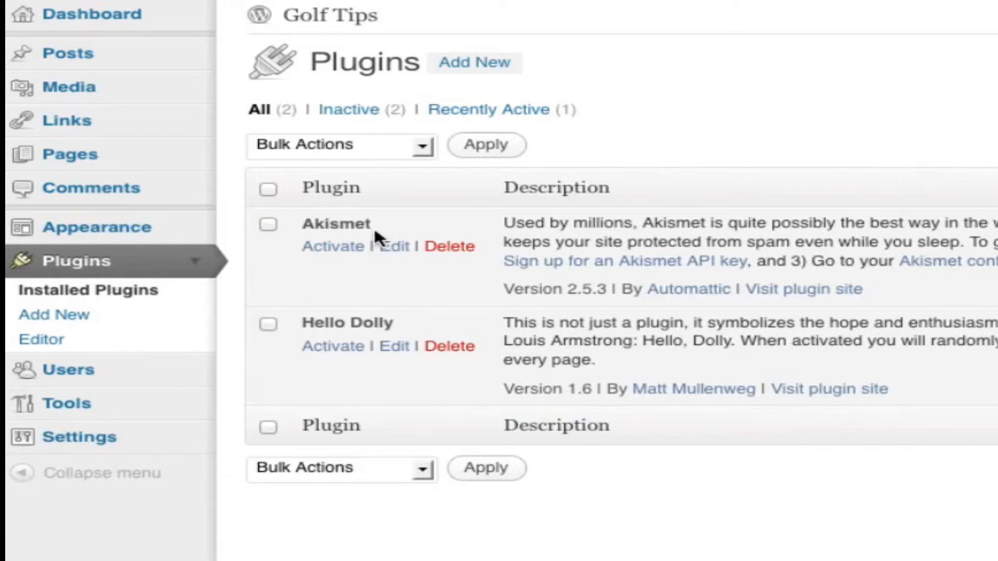
left_click(327, 254)
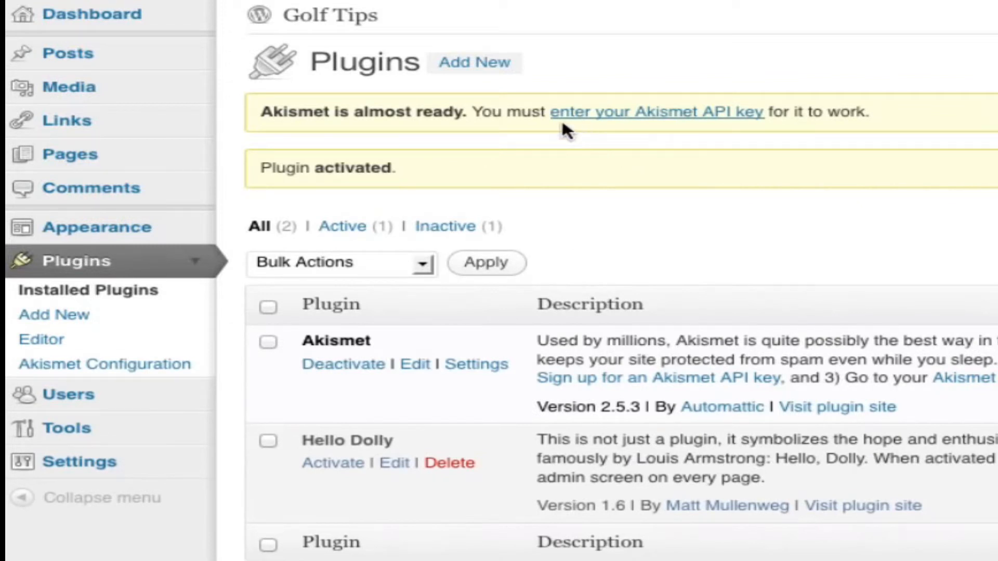
left_click(624, 120)
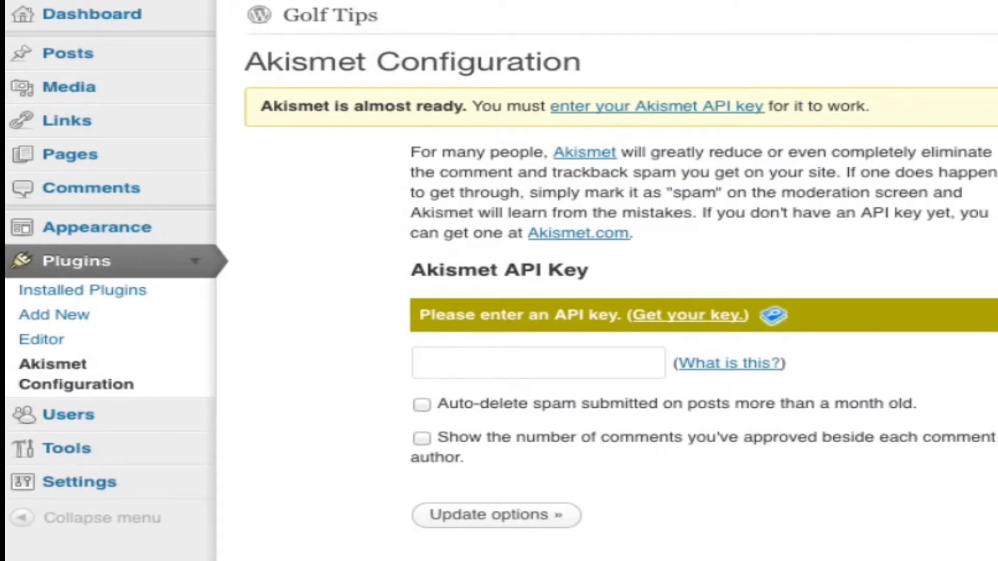
left_click(689, 315)
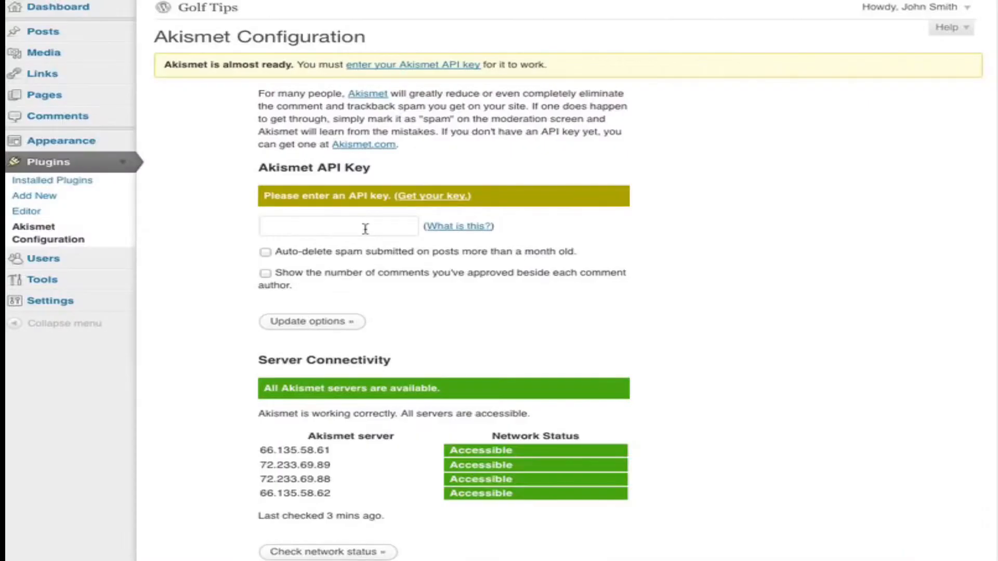
- Enter the Akismet API key, enable auto-deleting spam on posts over a month old and showing approved comment counts, and update the options
left_click(365, 229)
left_click(334, 242)
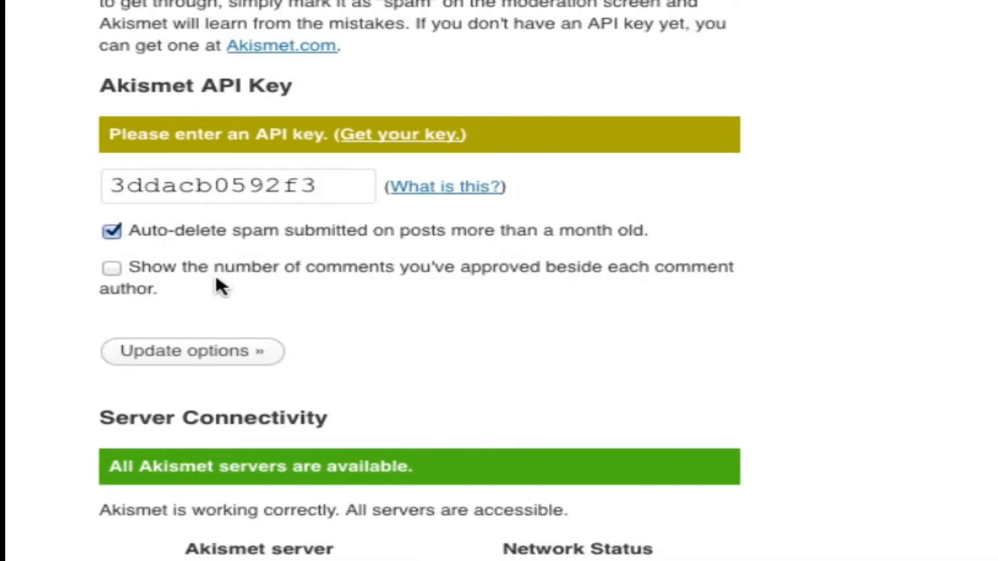
left_click(113, 267)
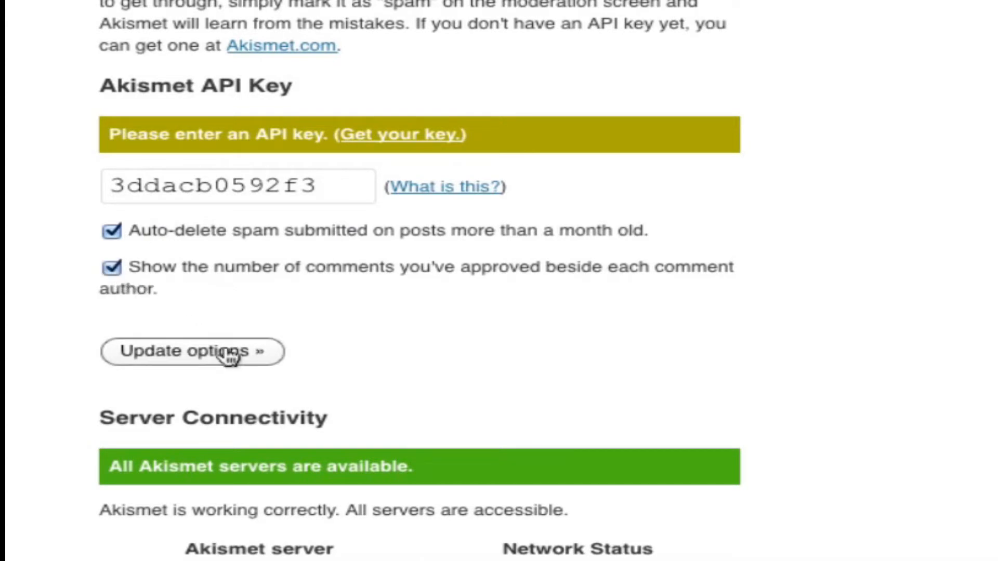
left_click(200, 353)
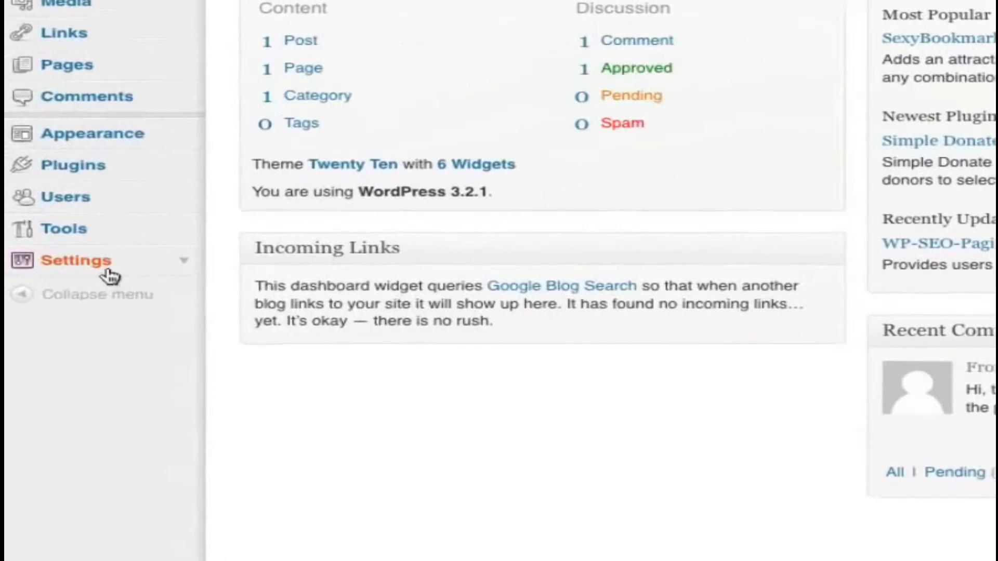
- Set the site's permalinks to a custom structure of /%postname% and save the changes
left_click(196, 261)
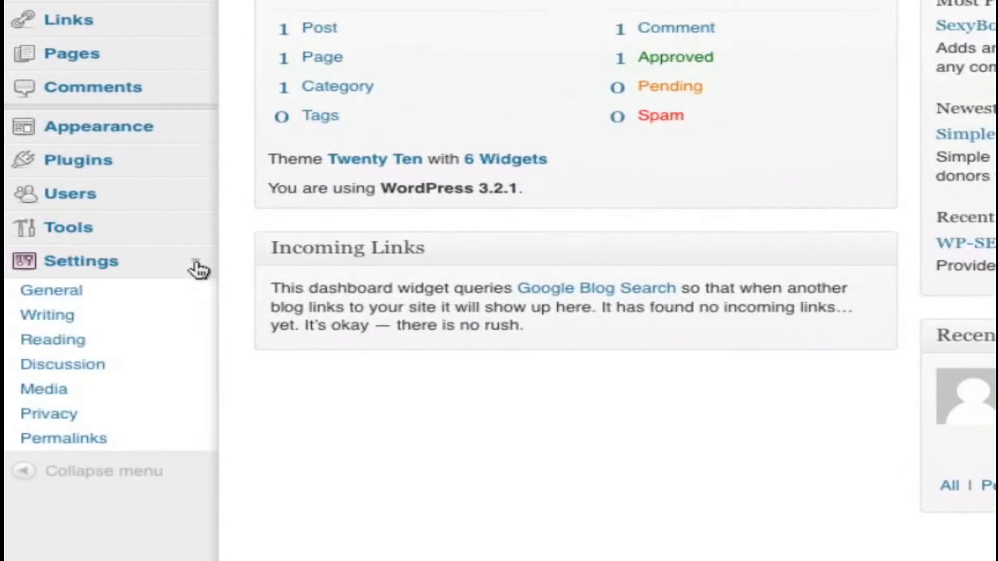
left_click(70, 442)
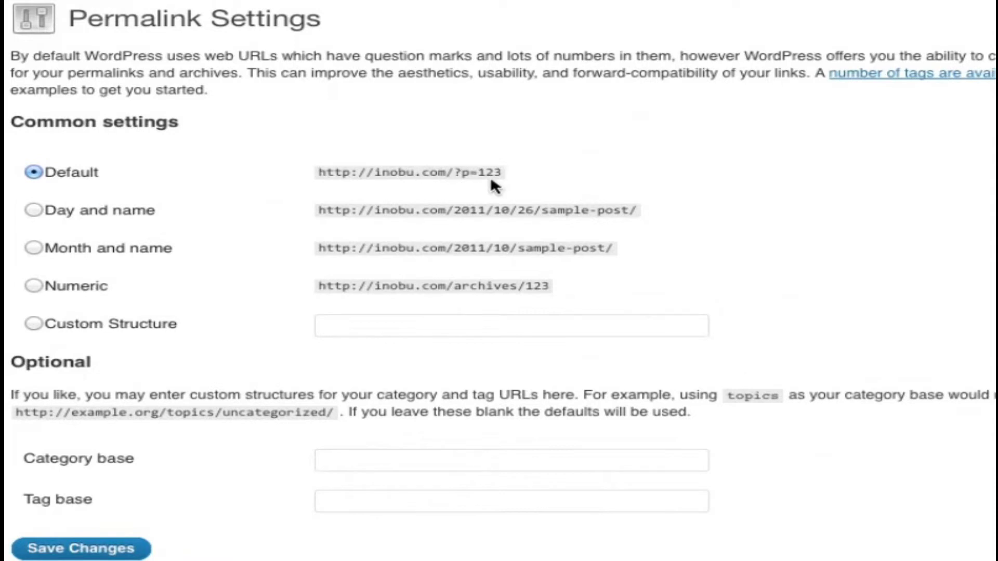
left_click(35, 327)
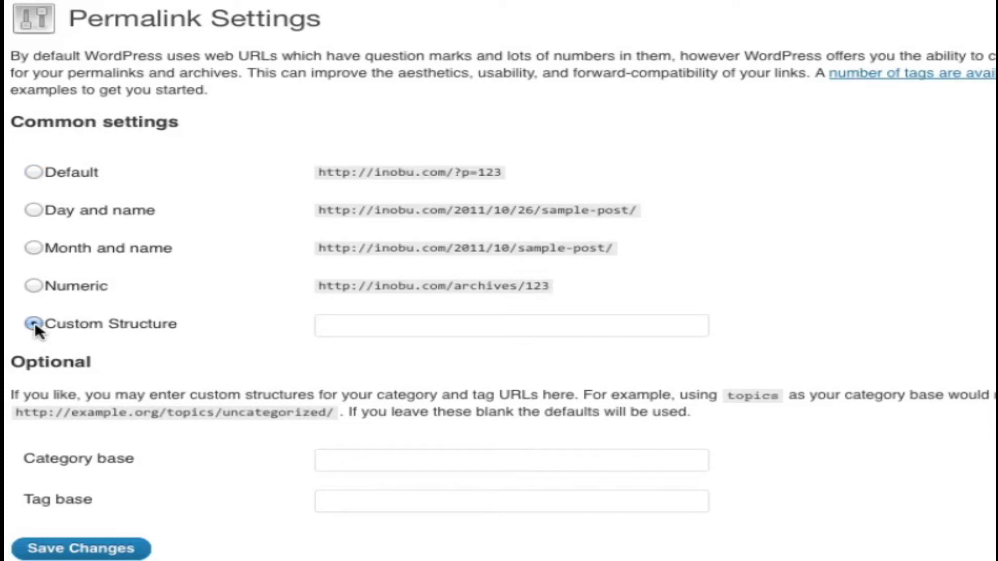
left_click(366, 327)
type("/%postname%")
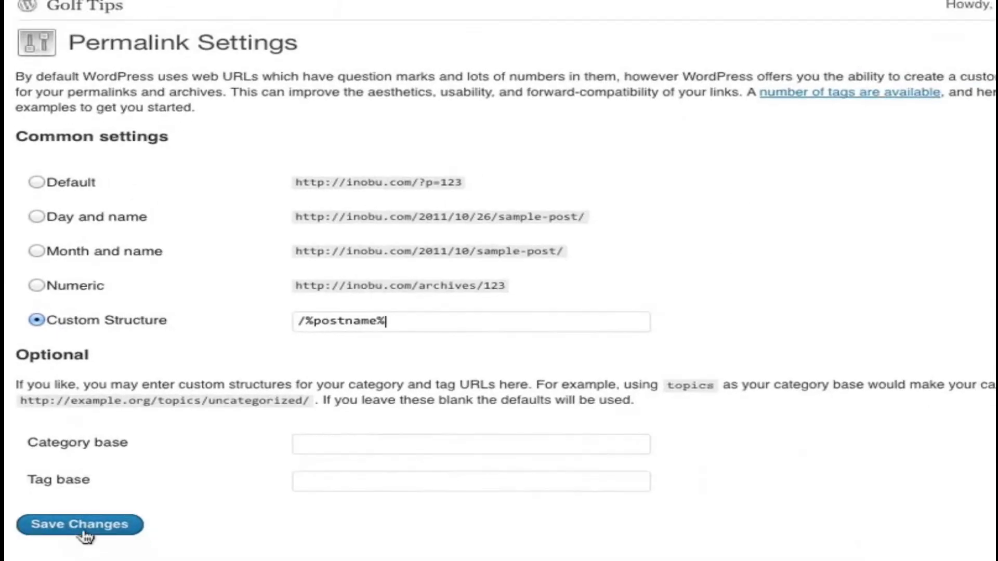
left_click(84, 530)
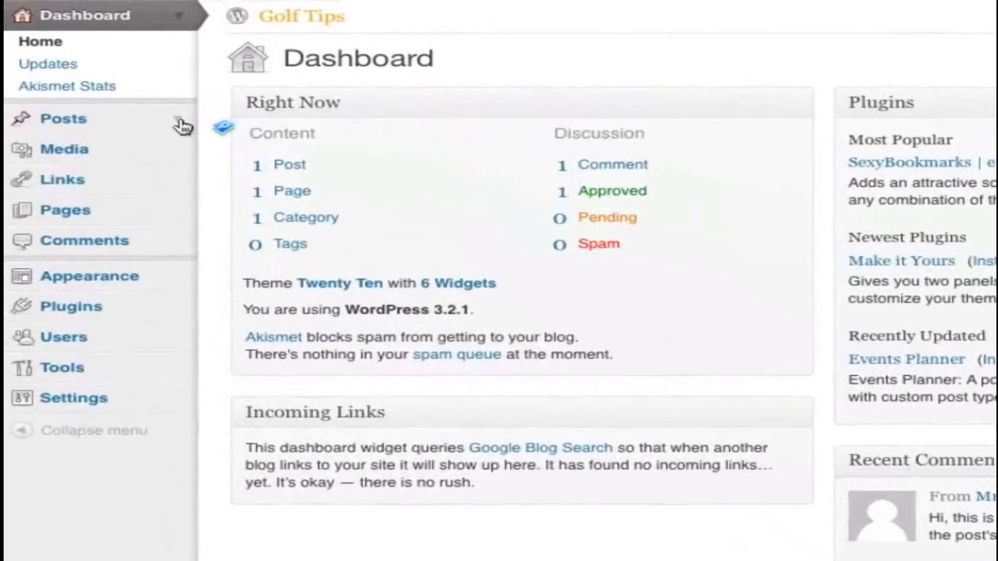
- Add a new post category named Golf Videos
left_click(179, 121)
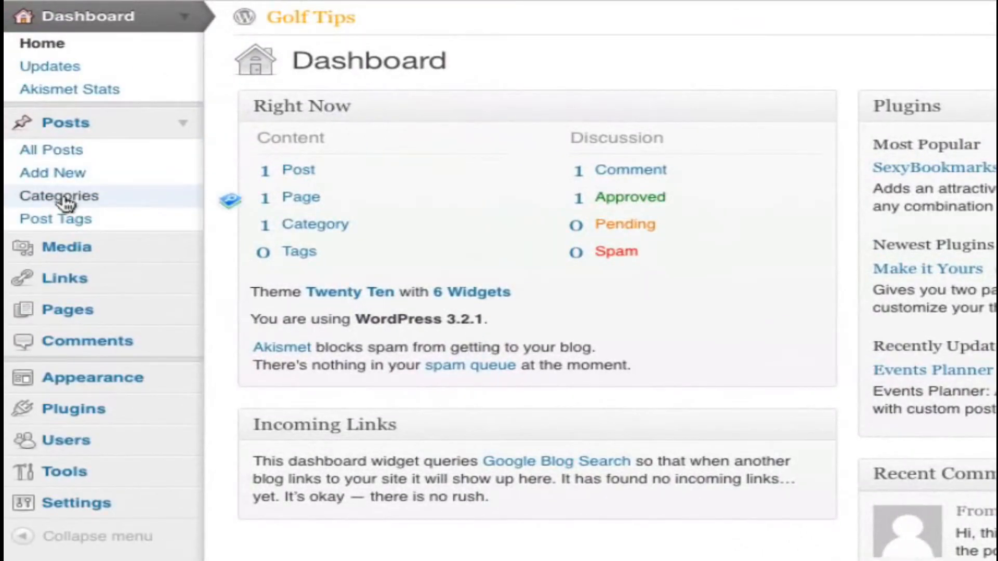
left_click(62, 197)
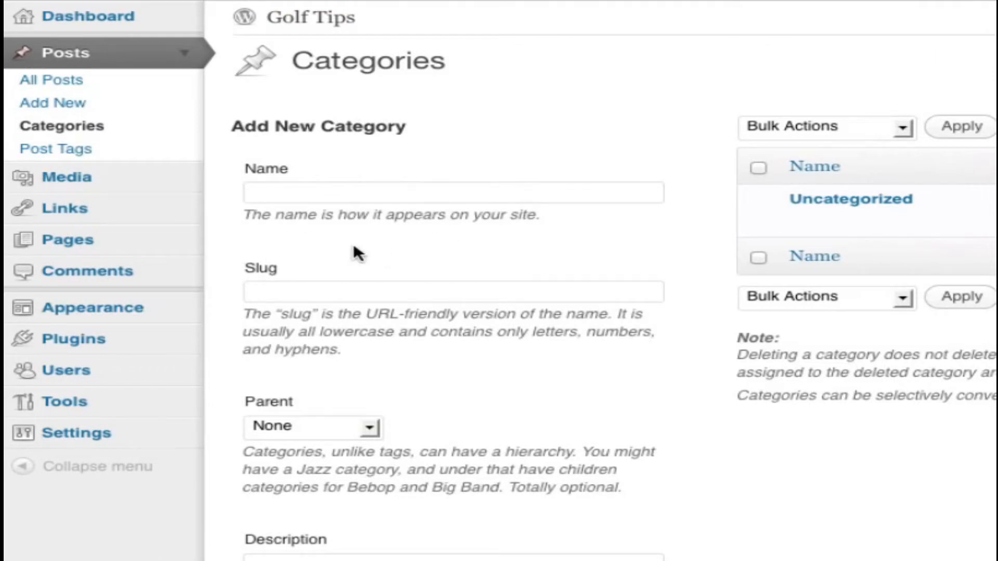
left_click(433, 200)
type("Golf Videos")
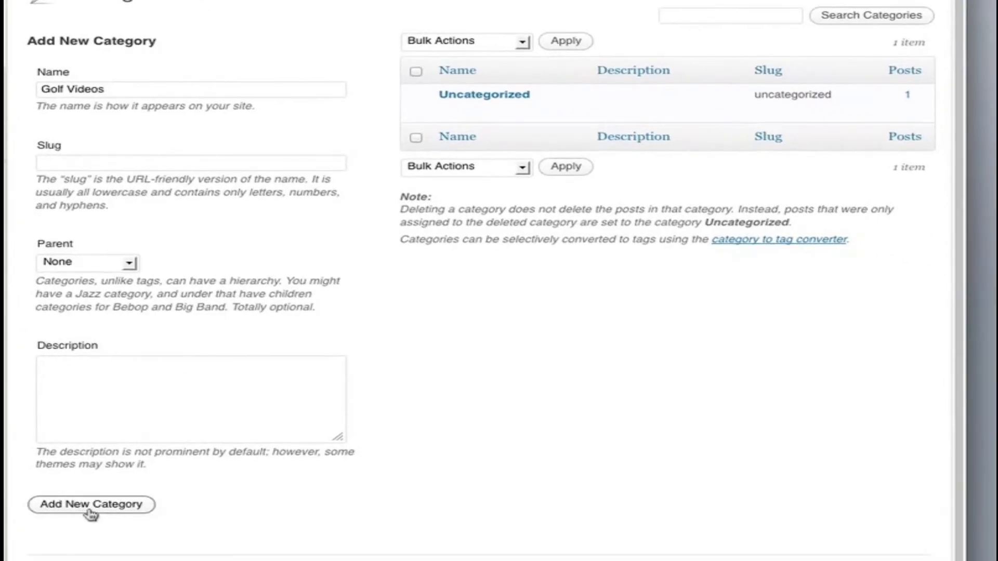
left_click(91, 512)
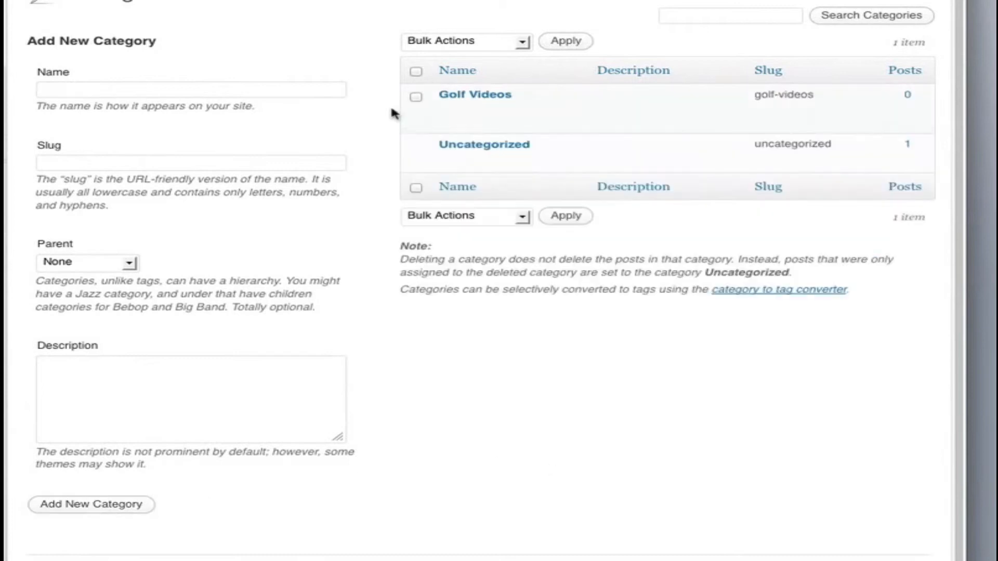
mouse_move(476, 107)
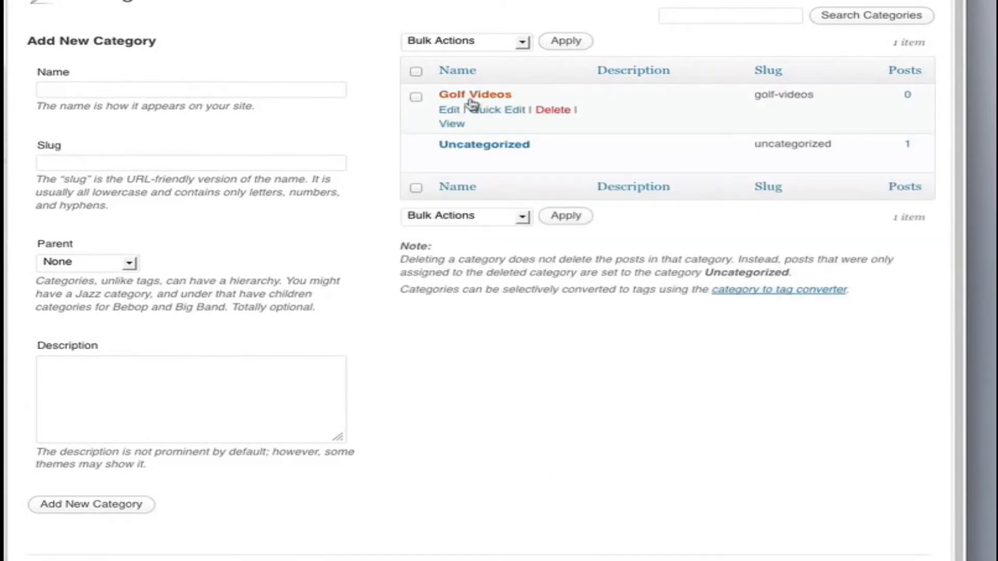
- Add a category named Golf Swing with Golf Videos as its parent
left_click(127, 89)
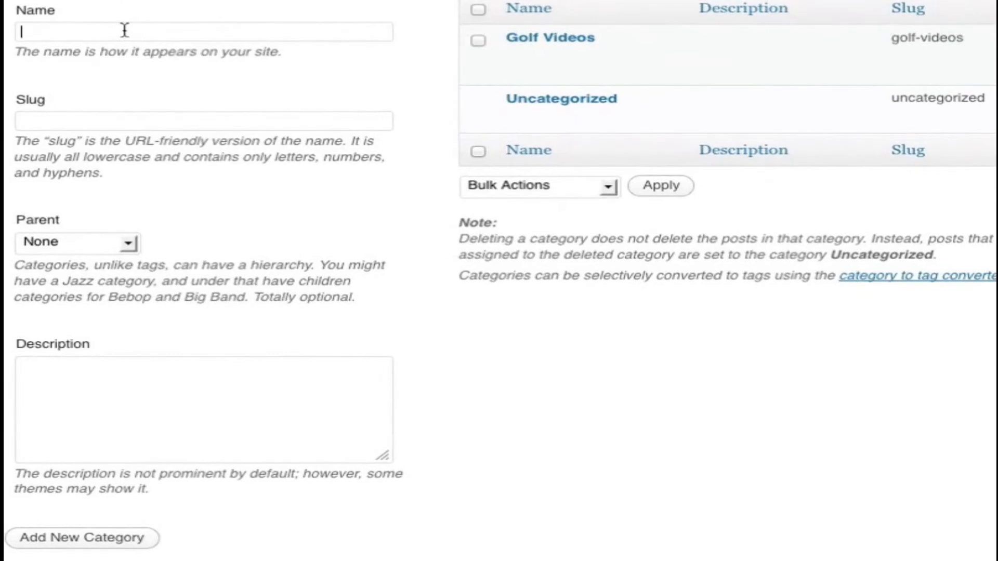
type("Golf Swing")
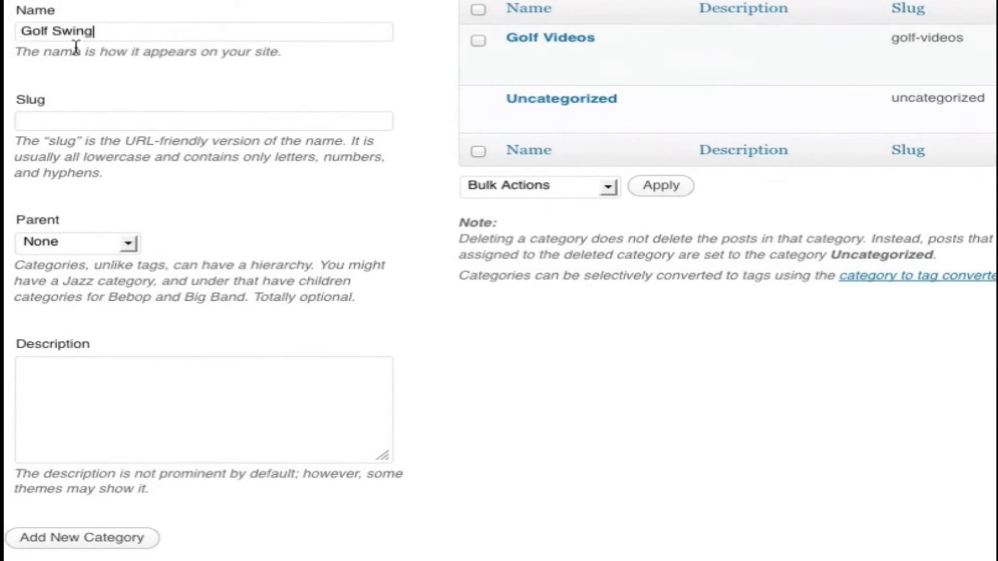
mouse_move(490, 71)
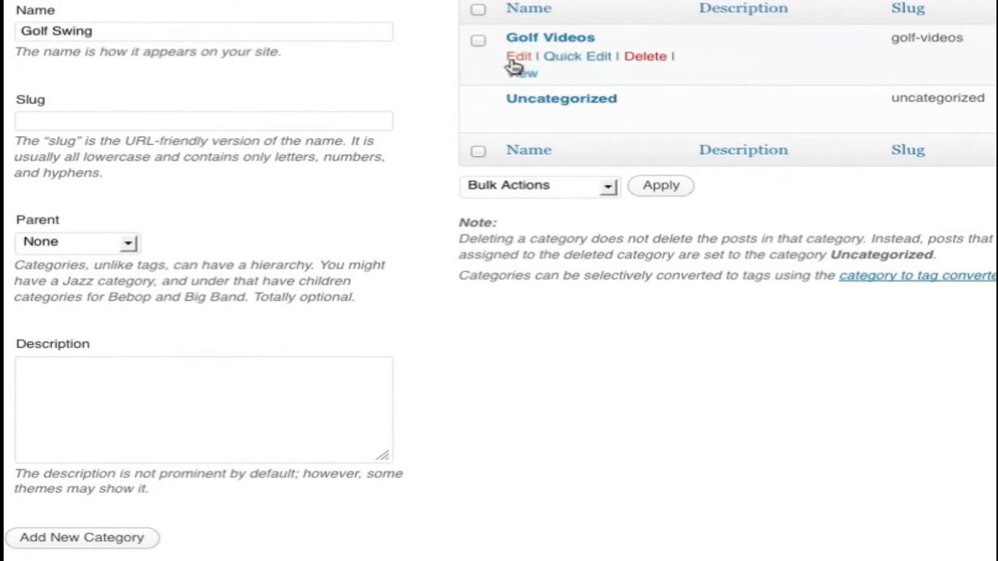
left_click(67, 242)
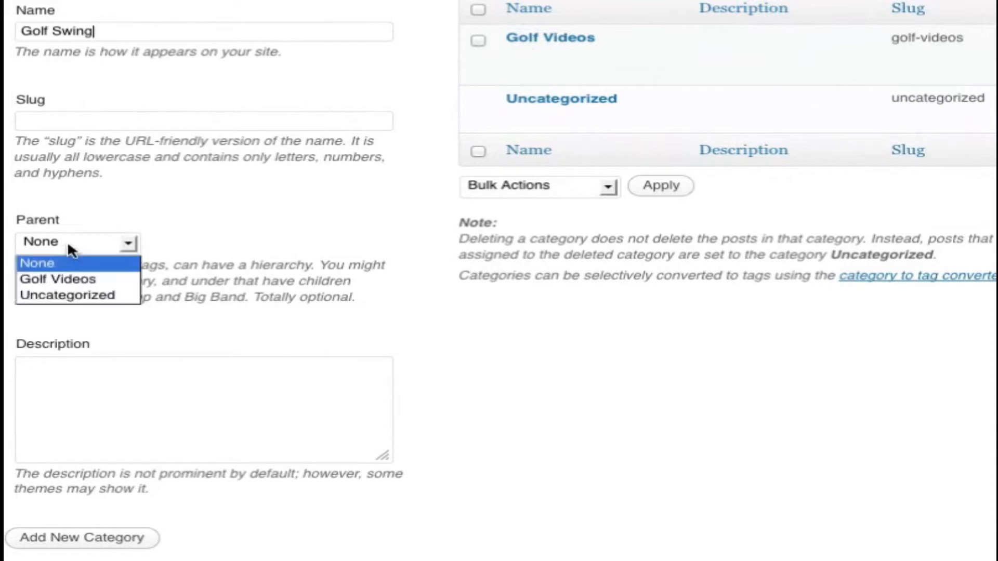
left_click(60, 274)
left_click(192, 240)
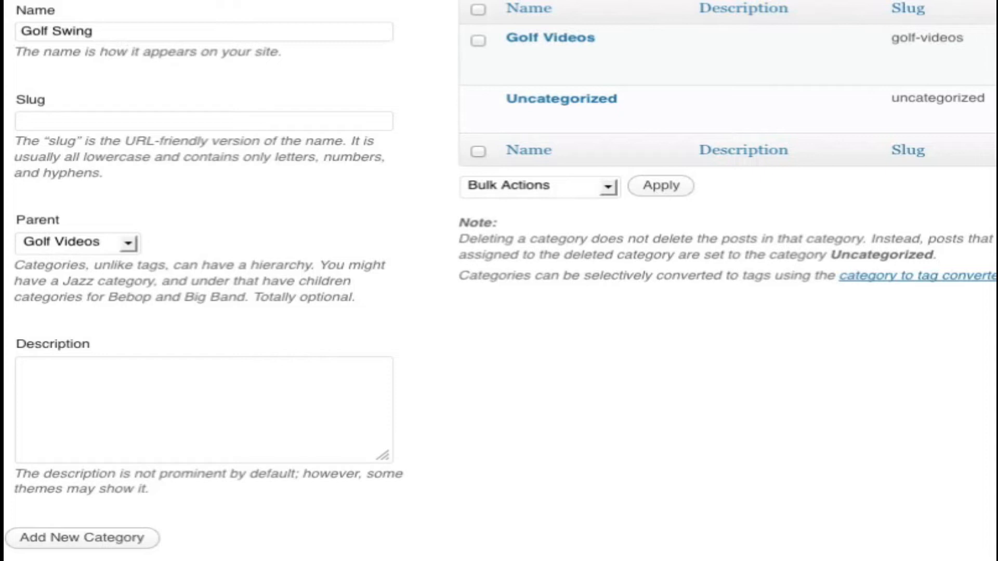
left_click(104, 539)
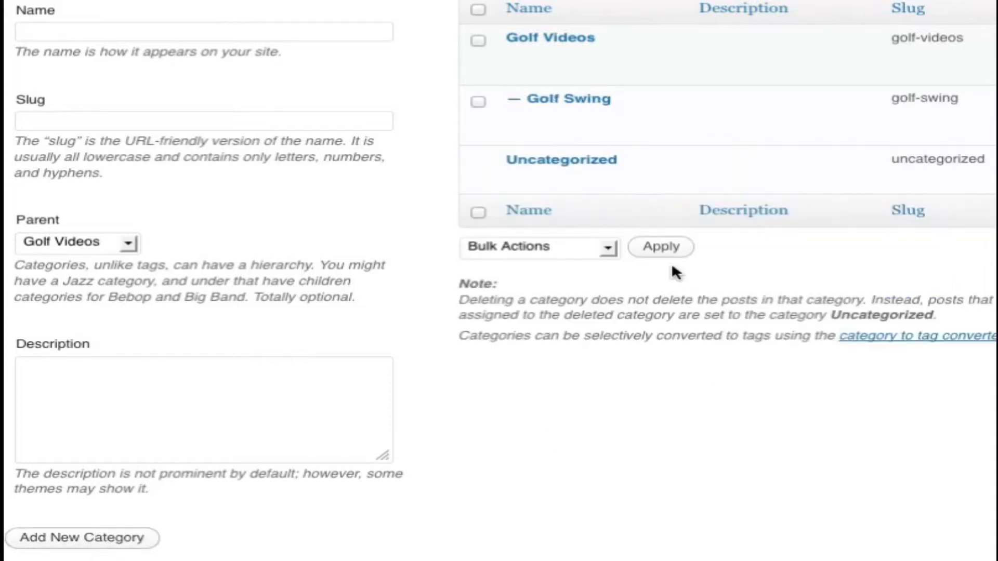
mouse_move(545, 125)
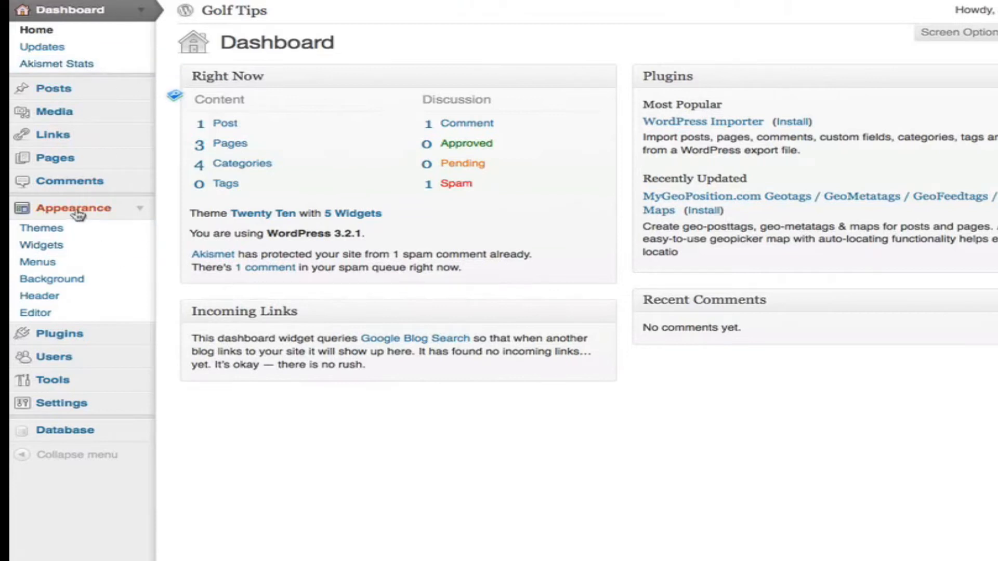
- Create a custom navigation menu named Main Menu
left_click(41, 262)
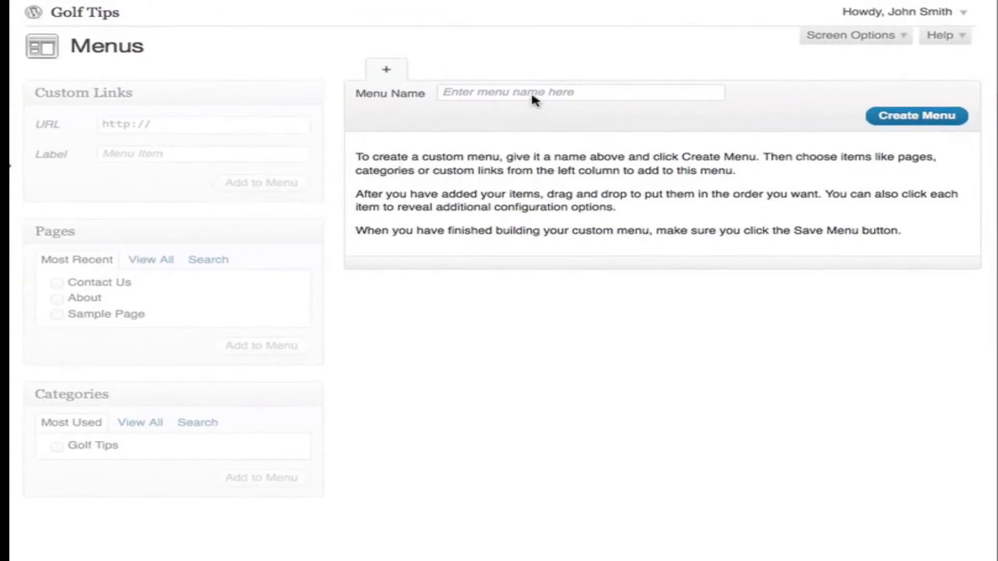
left_click(481, 93)
type("Main Menu")
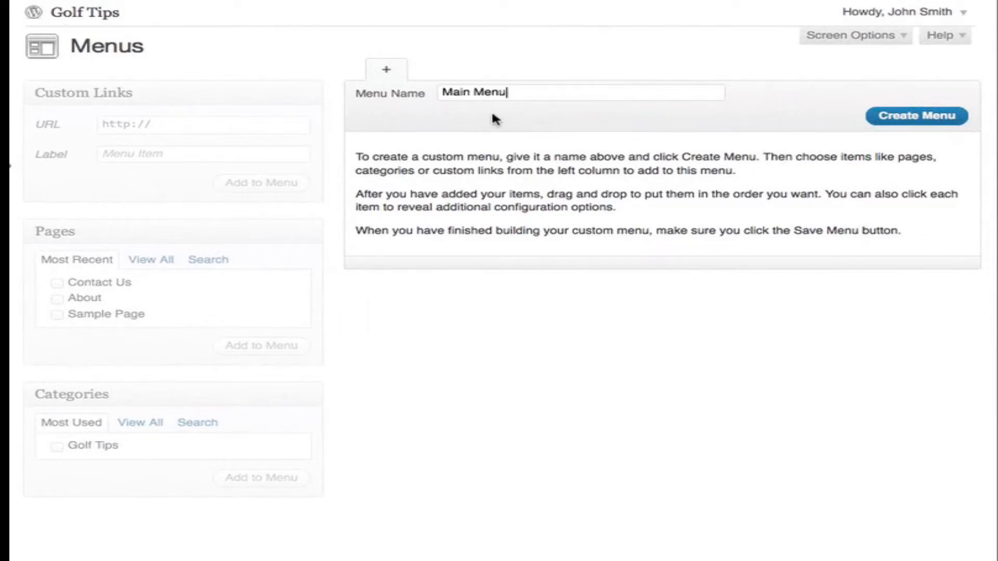
left_click(907, 120)
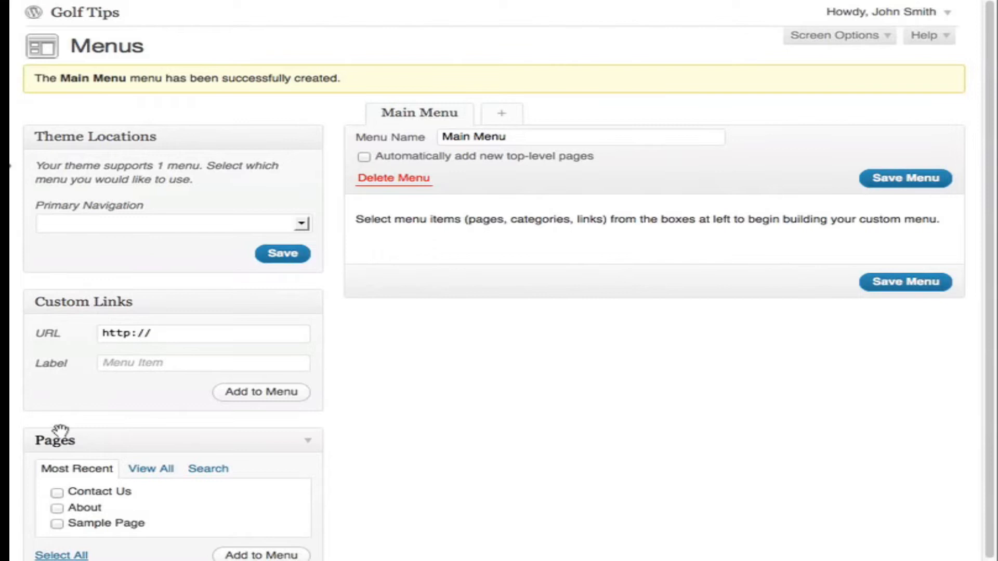
- Add the Contact Us and About pages to Main Menu and save the menu
scroll(65, 437, "down", 3)
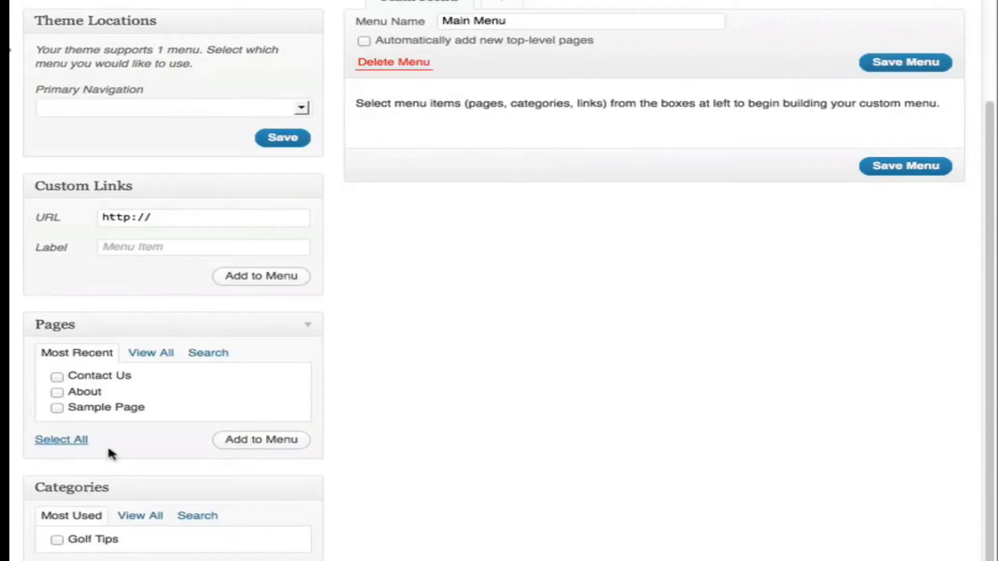
left_click(57, 378)
left_click(57, 392)
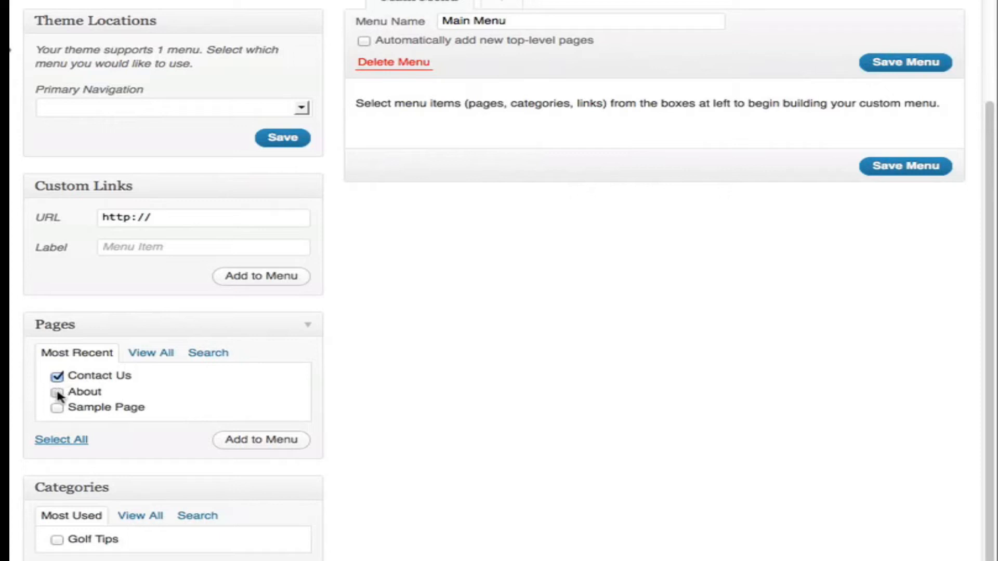
left_click(247, 442)
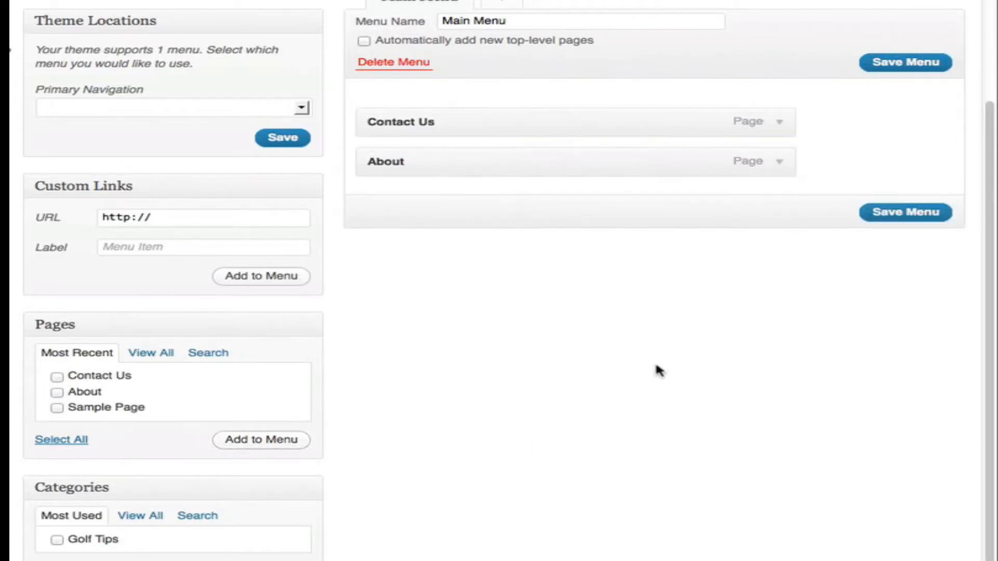
scroll(660, 371, "up", 3)
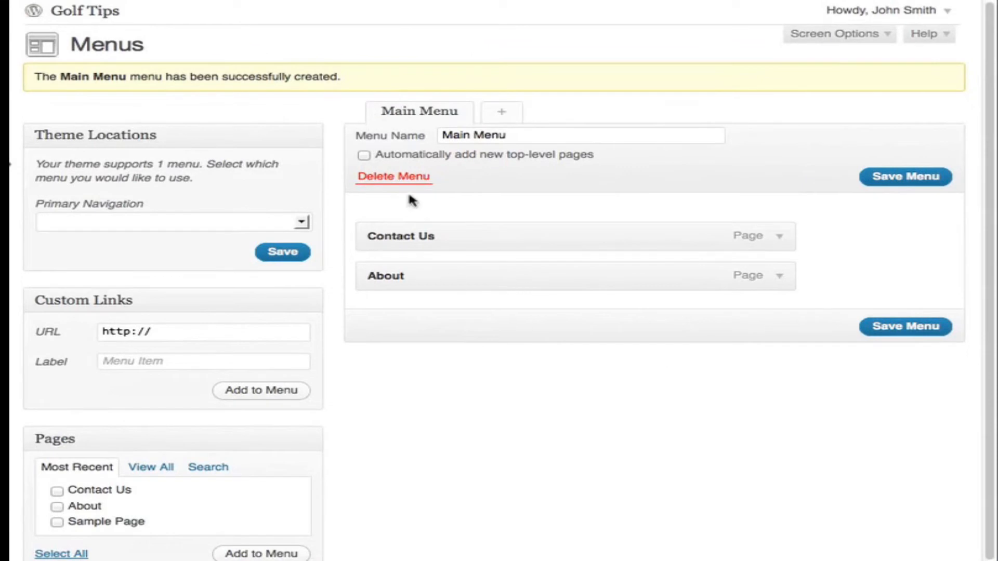
left_click(907, 178)
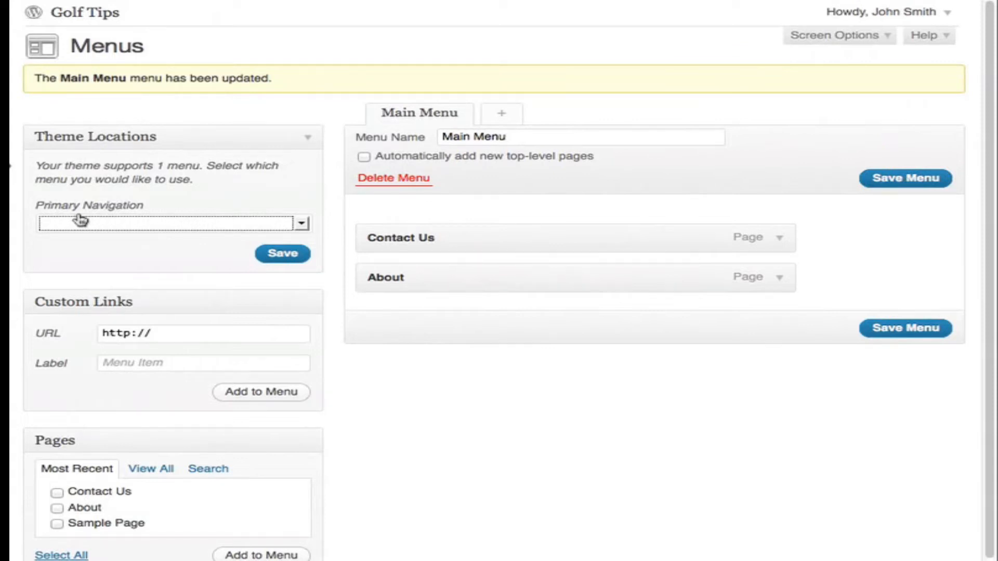
- Assign Main Menu as the theme's primary navigation and save the theme location
left_click(120, 221)
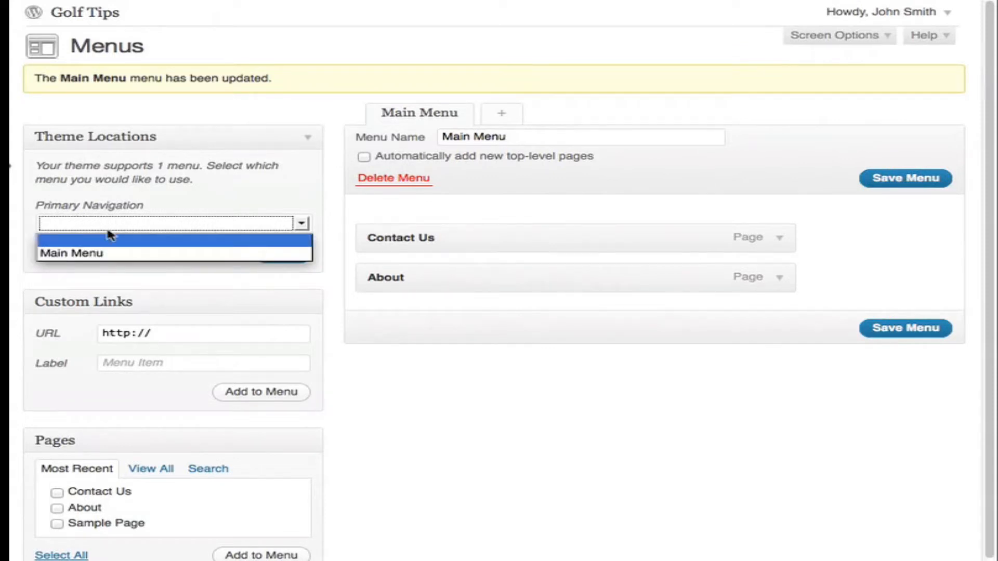
left_click(83, 257)
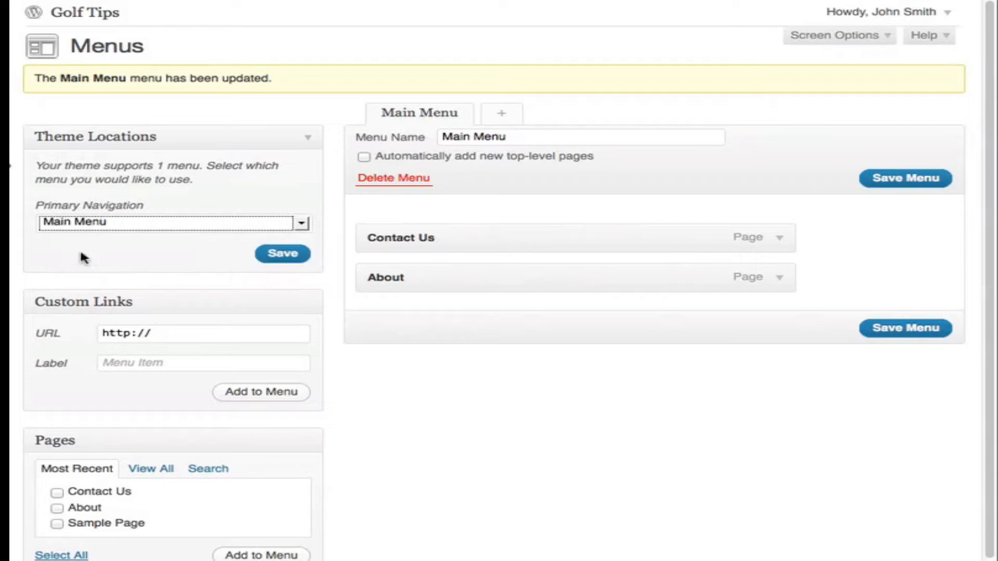
left_click(279, 259)
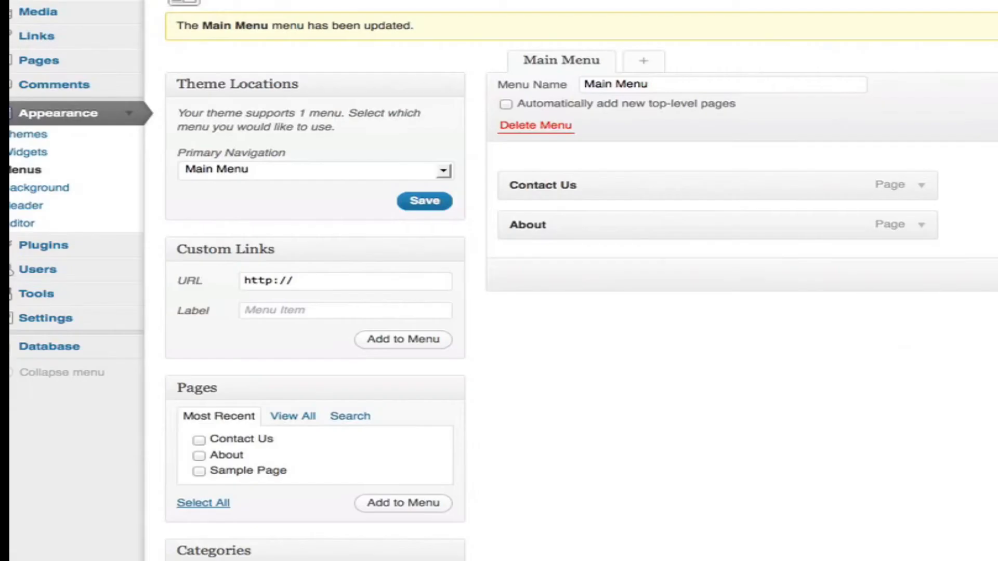
- Move About above Contact Us in Main Menu and reload the Golf Tips site to check the navigation order
left_click_drag(617, 222, 617, 186)
left_click_drag(575, 225, 570, 182)
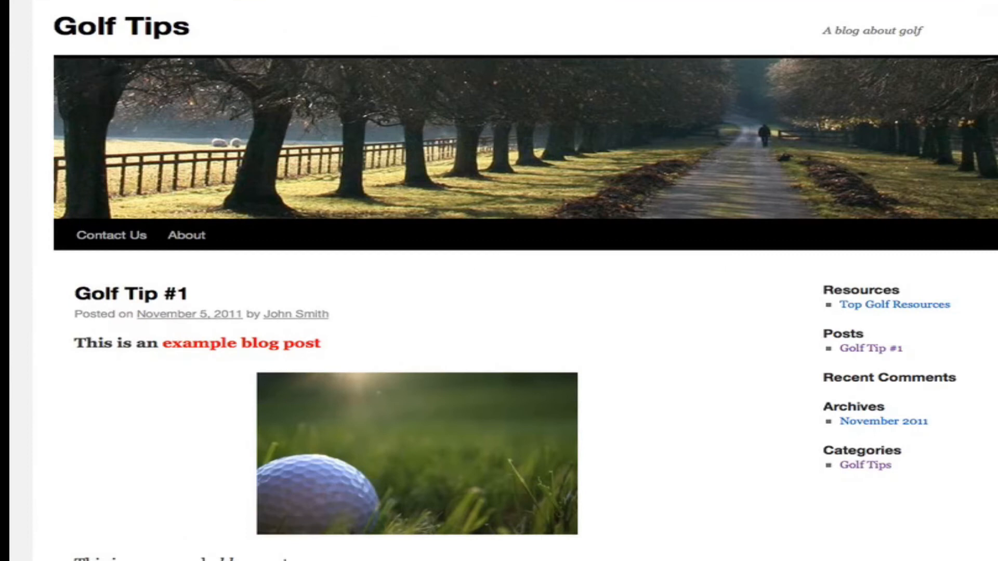
key("super+r")
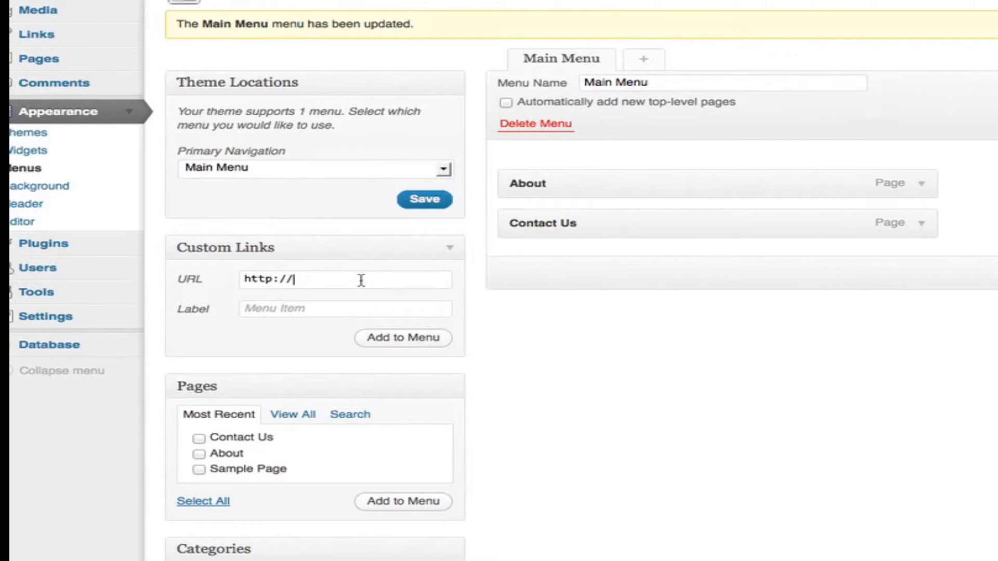
type("google.com")
left_click(292, 311)
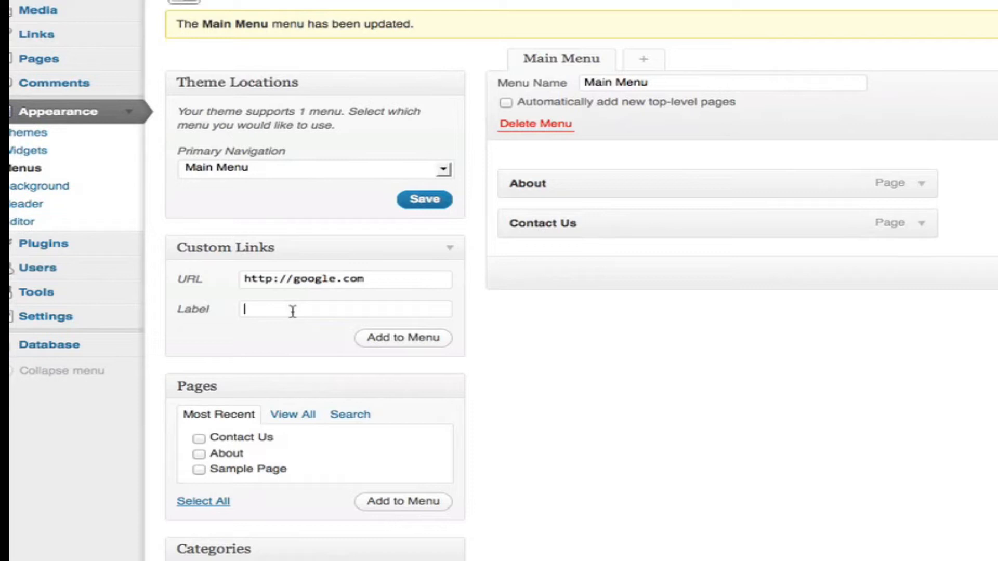
type("Google")
left_click(404, 343)
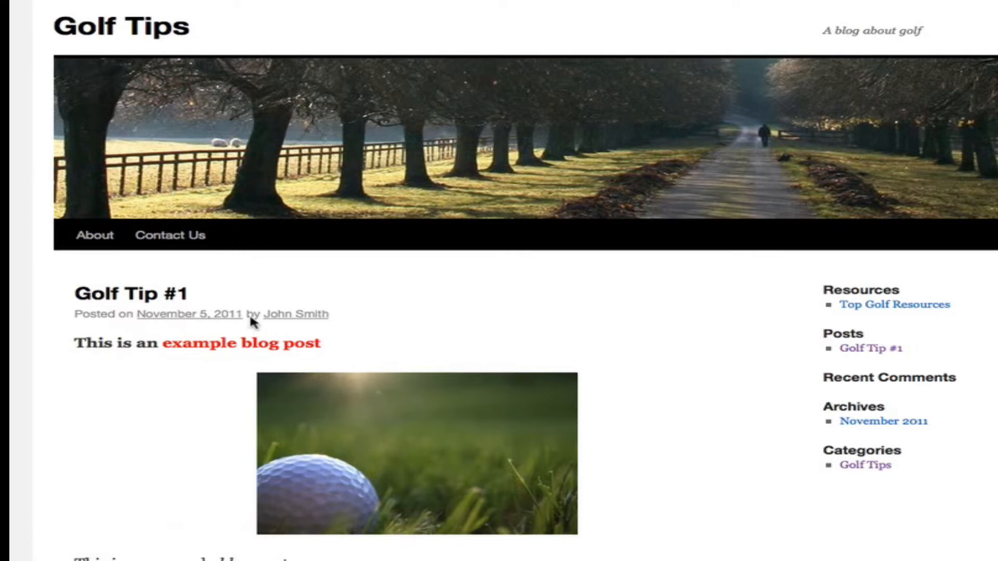
key("super+r")
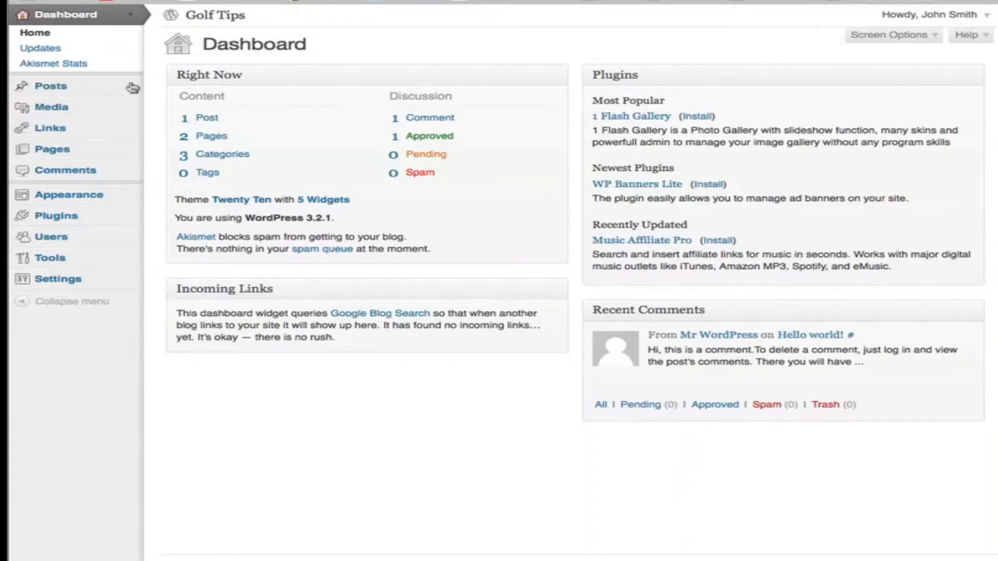
- Start a new post and create a top-level category named Golf Tips for it
left_click(51, 87)
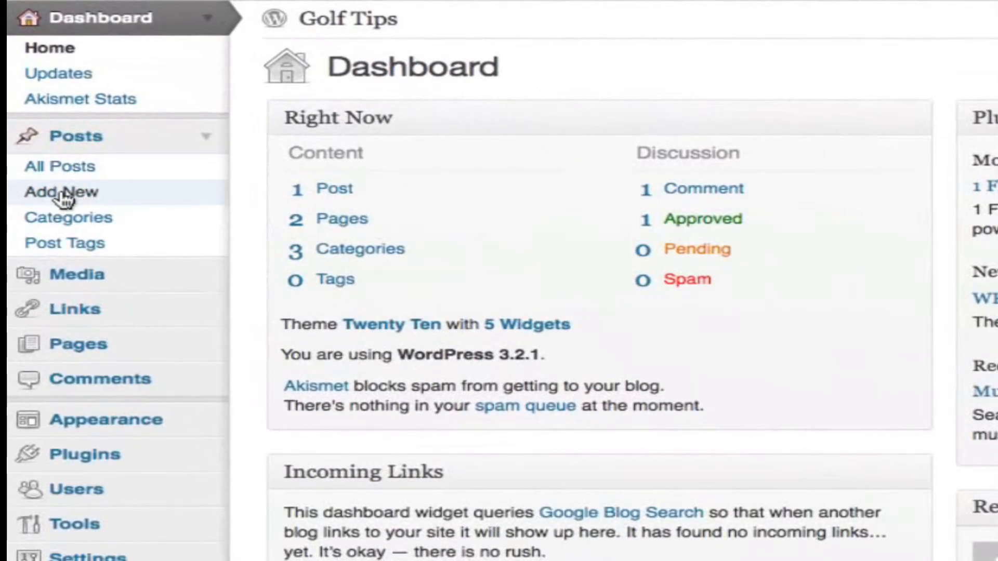
left_click(63, 196)
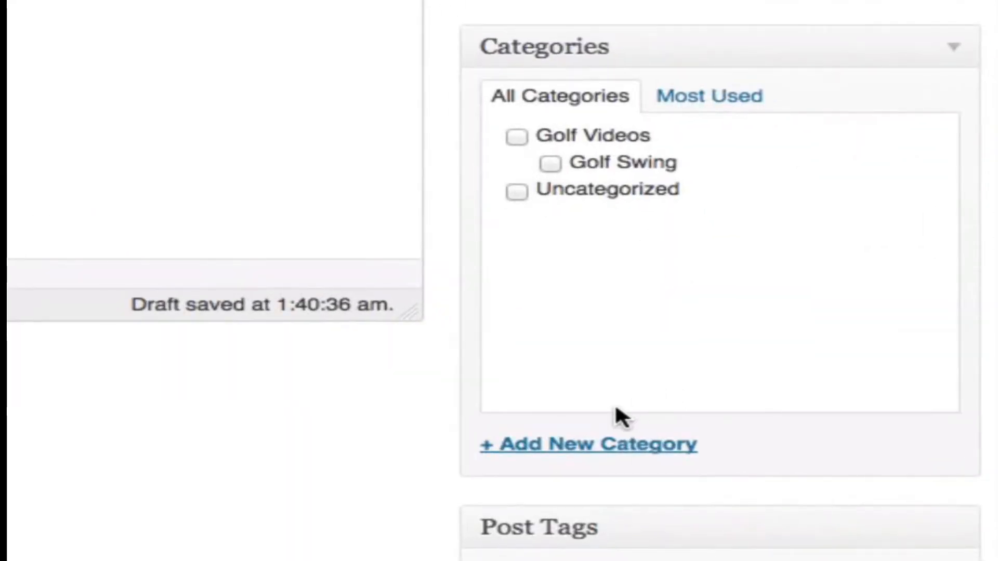
left_click(585, 447)
scroll(598, 442, "down", 5)
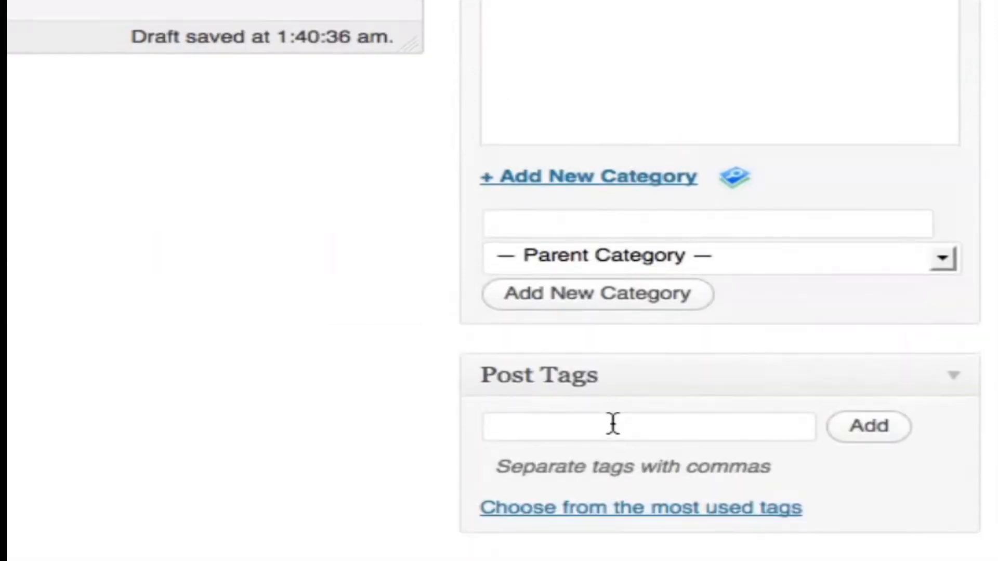
scroll(614, 423, "down", 3)
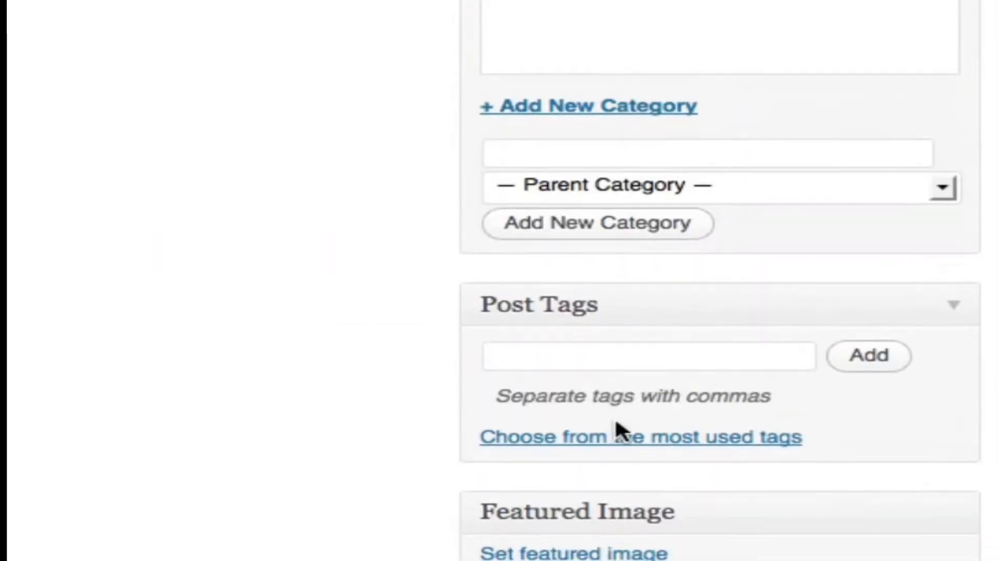
type("Golf Tips")
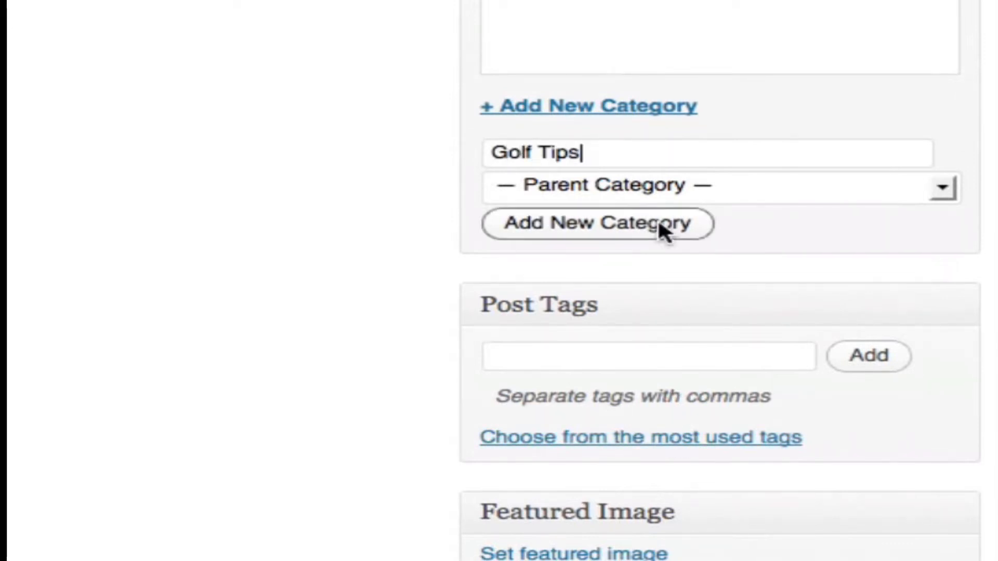
left_click(546, 228)
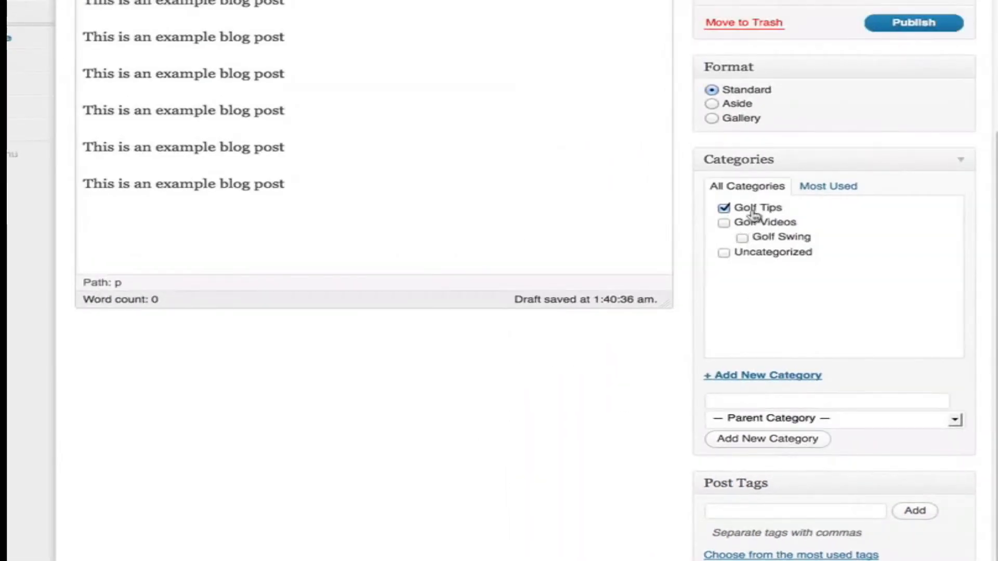
- Publish the Golf Tip #1 post, view it on the site and open the Golf Tips category archive
scroll(753, 244, "up", 5)
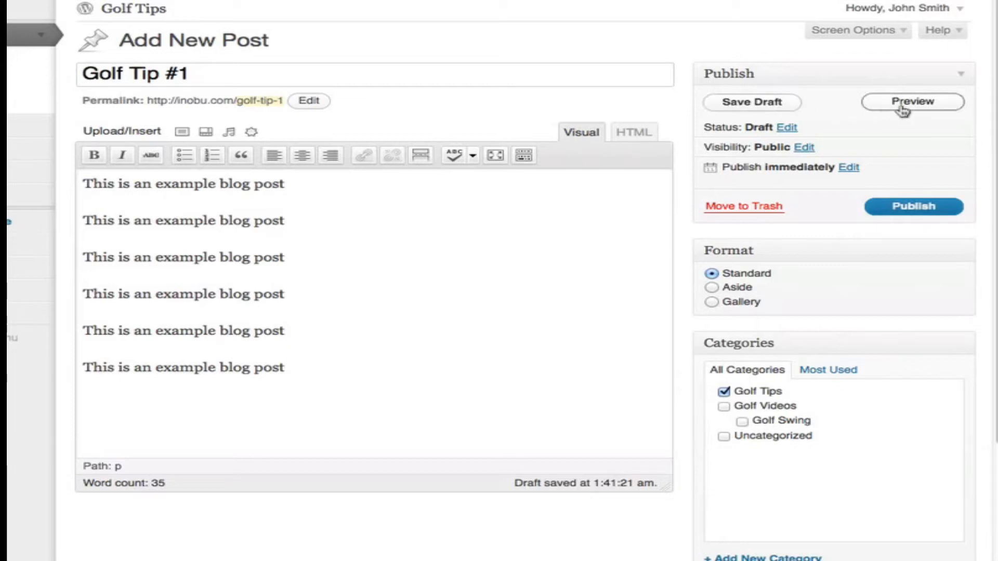
left_click(907, 214)
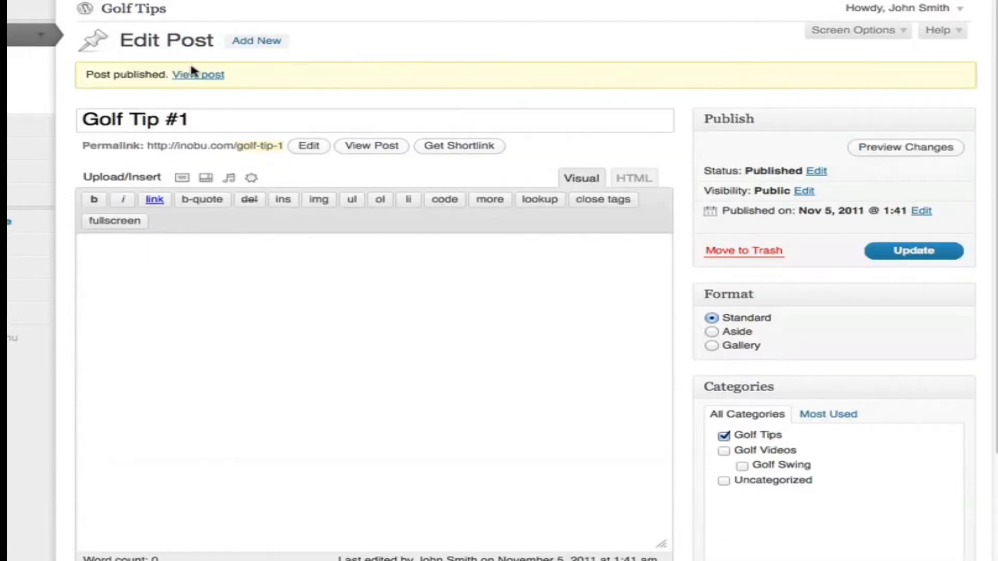
left_click(200, 76)
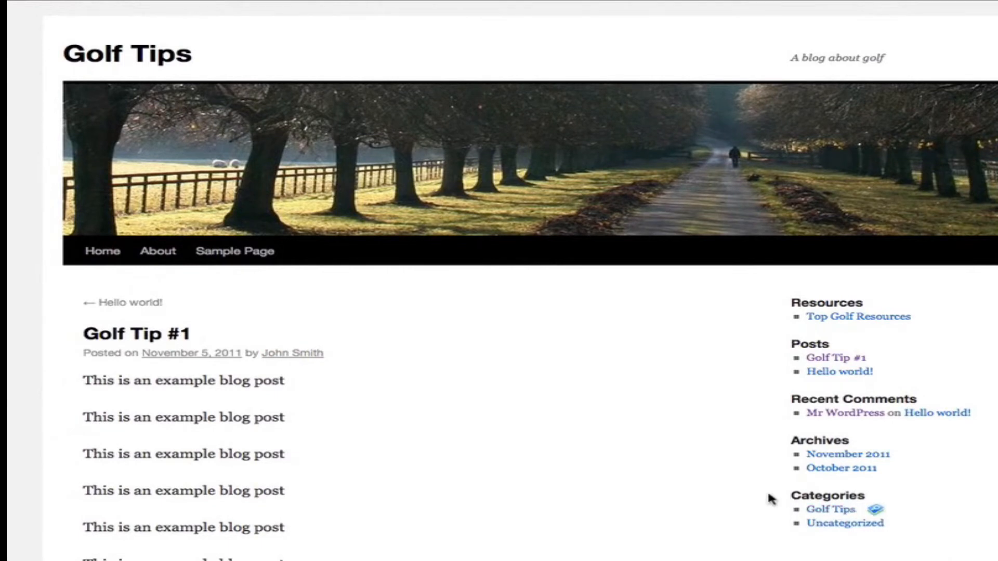
left_click(832, 511)
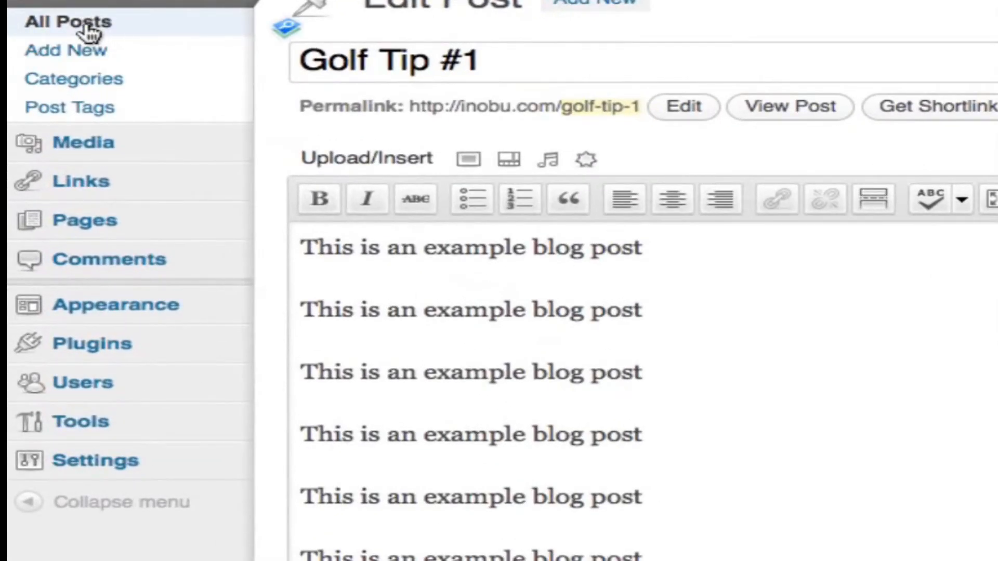
left_click(88, 32)
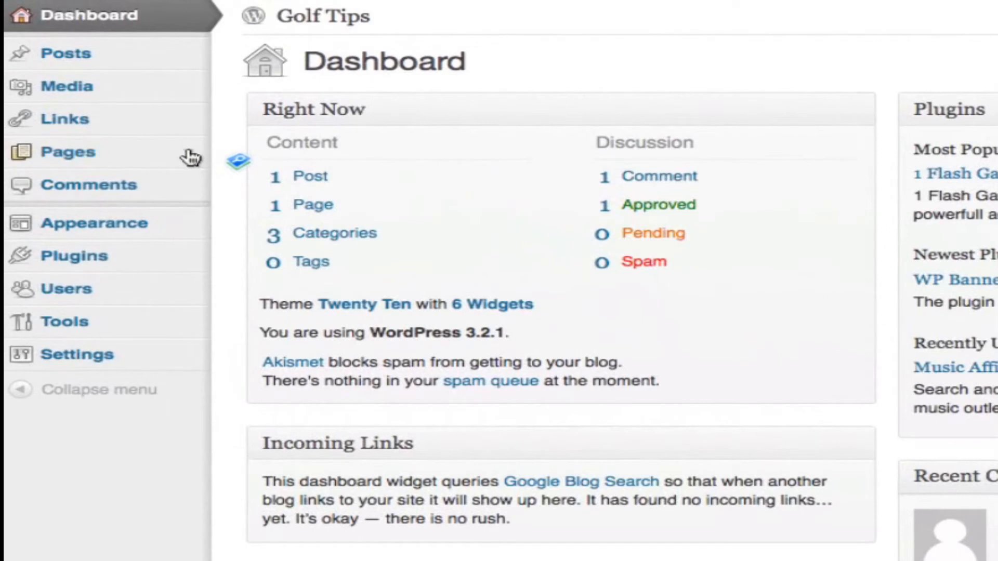
- Create and publish a page titled About with the copied body text, and open it from the site's navigation
left_click(190, 154)
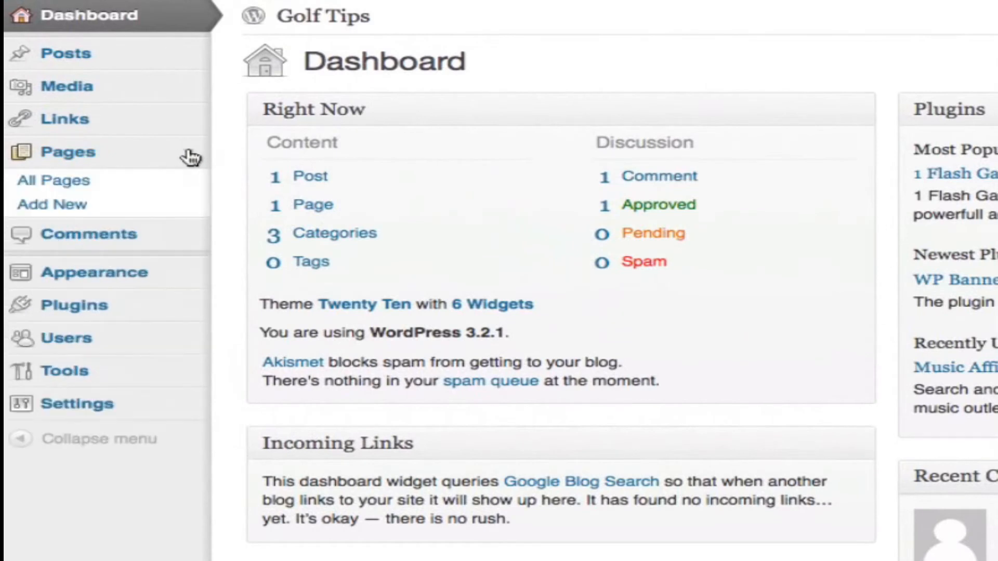
left_click(50, 212)
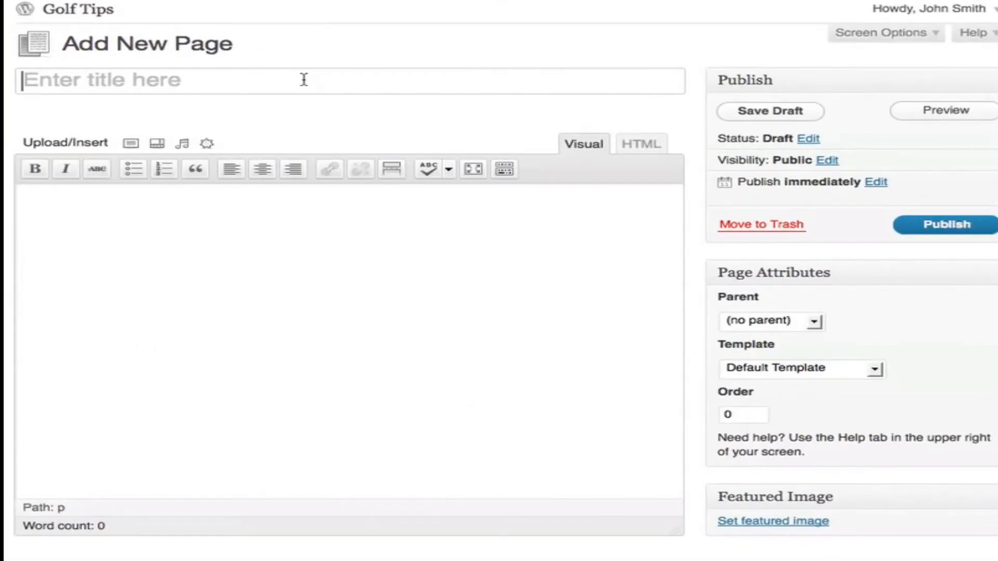
type("About")
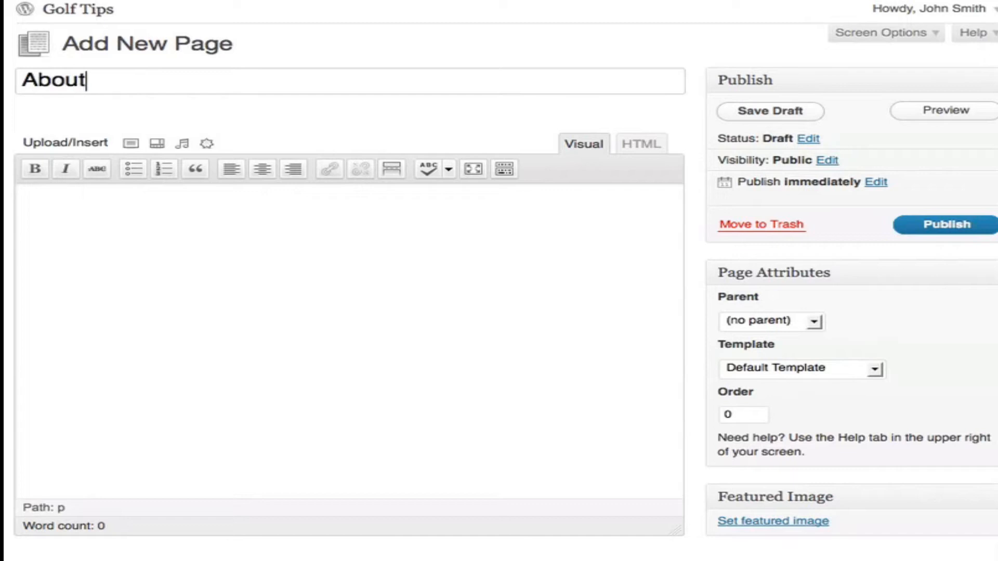
left_click(82, 215)
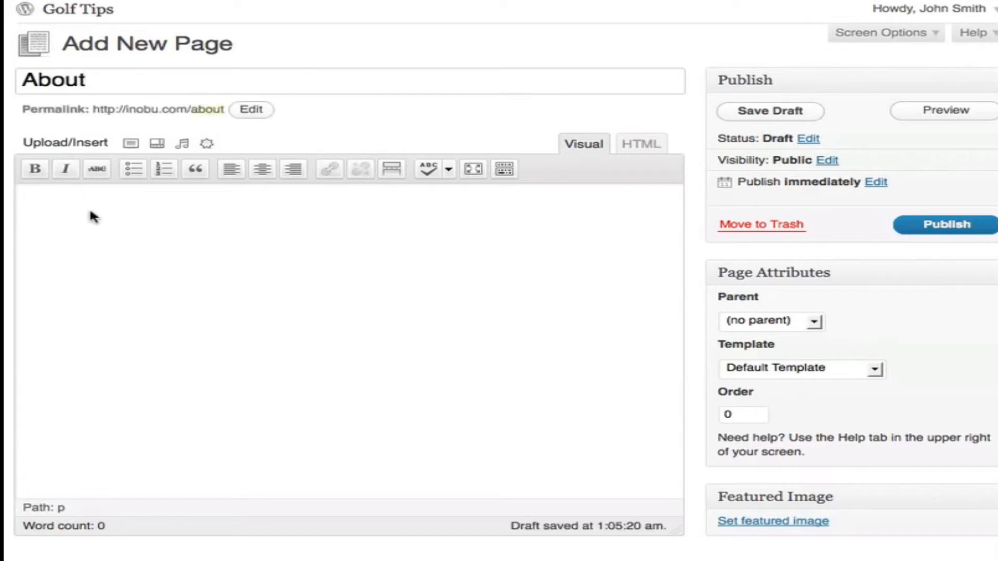
type("This website is dedicated to how to improve your golf.  You'll find the latest tips and tricks, daily!")
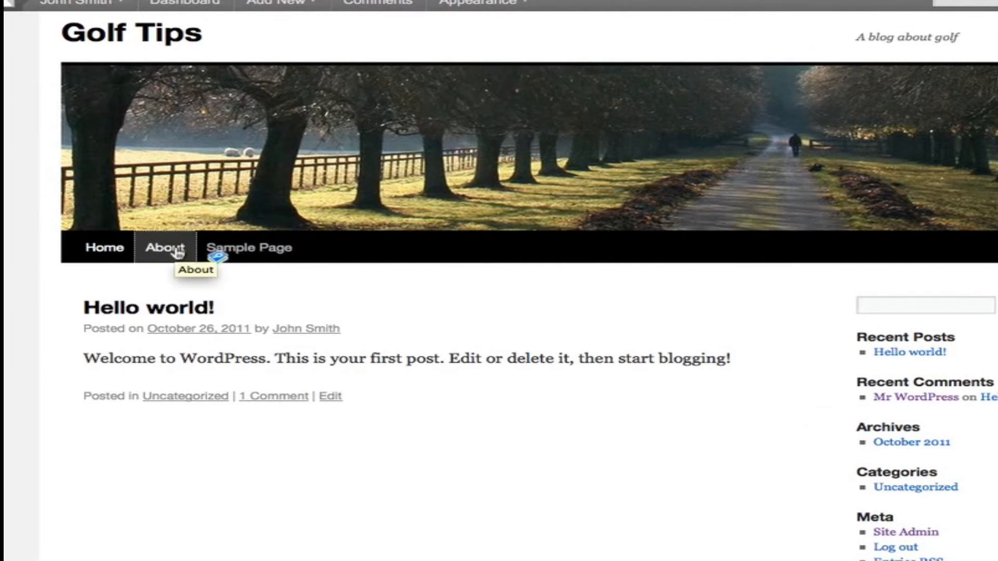
left_click(178, 250)
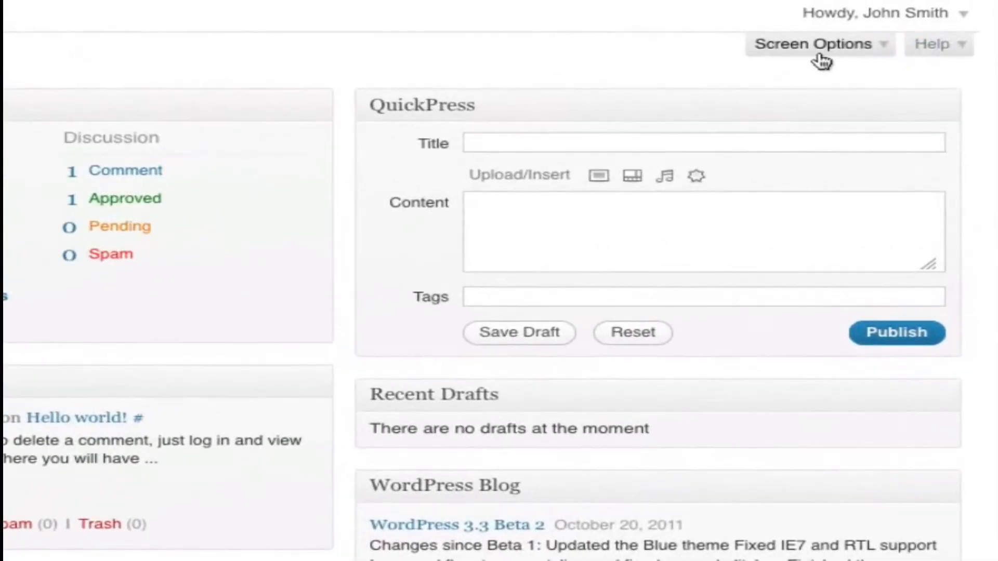
- Hide the QuickPress, Recent Drafts, WordPress Blog and Other WordPress News boxes on the Dashboard
left_click(820, 56)
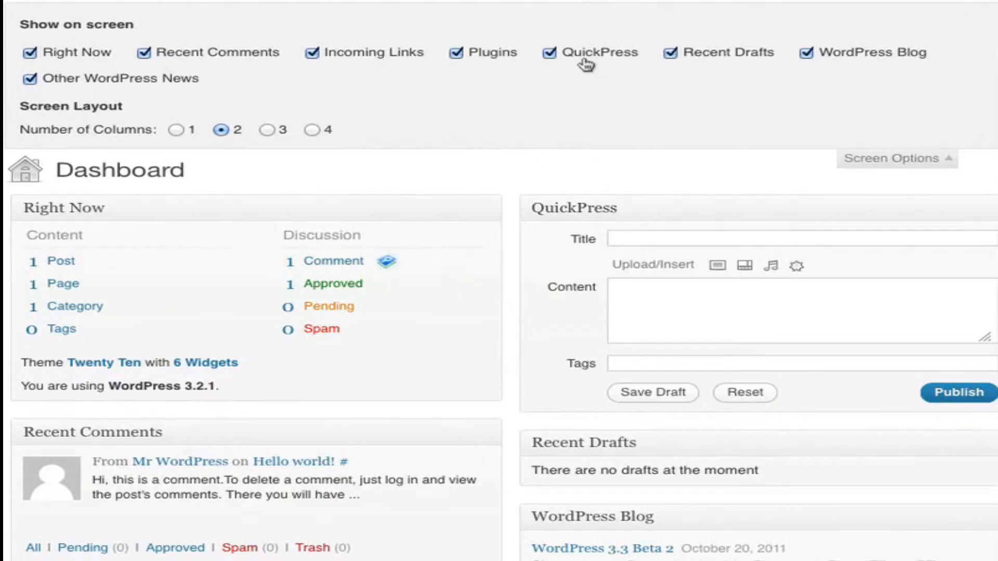
left_click(549, 58)
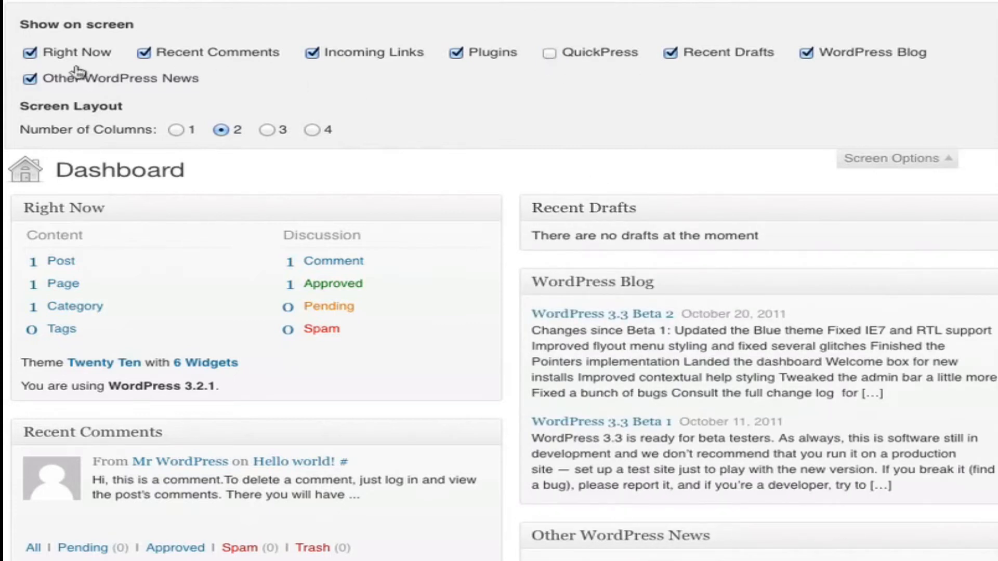
left_click(670, 54)
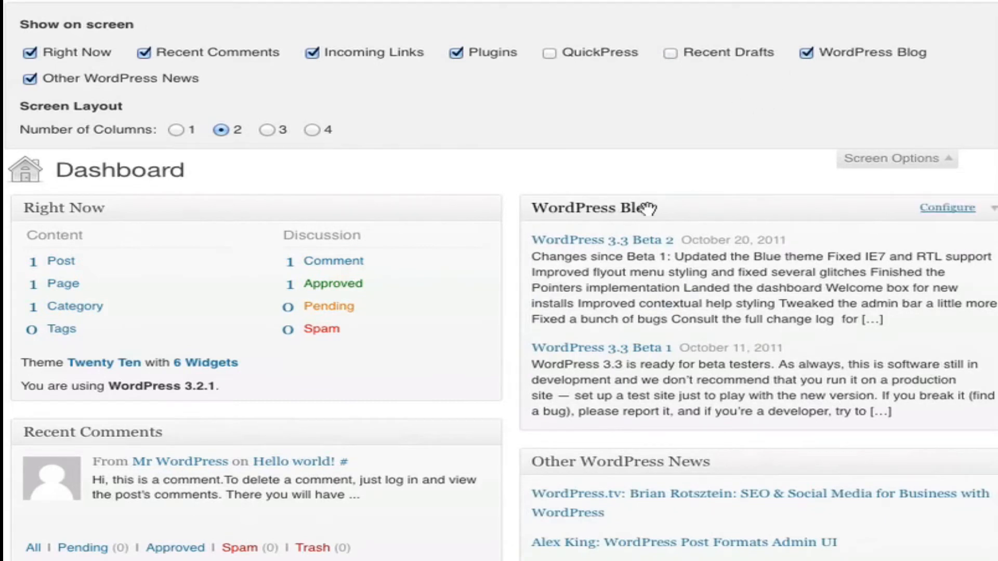
left_click(806, 54)
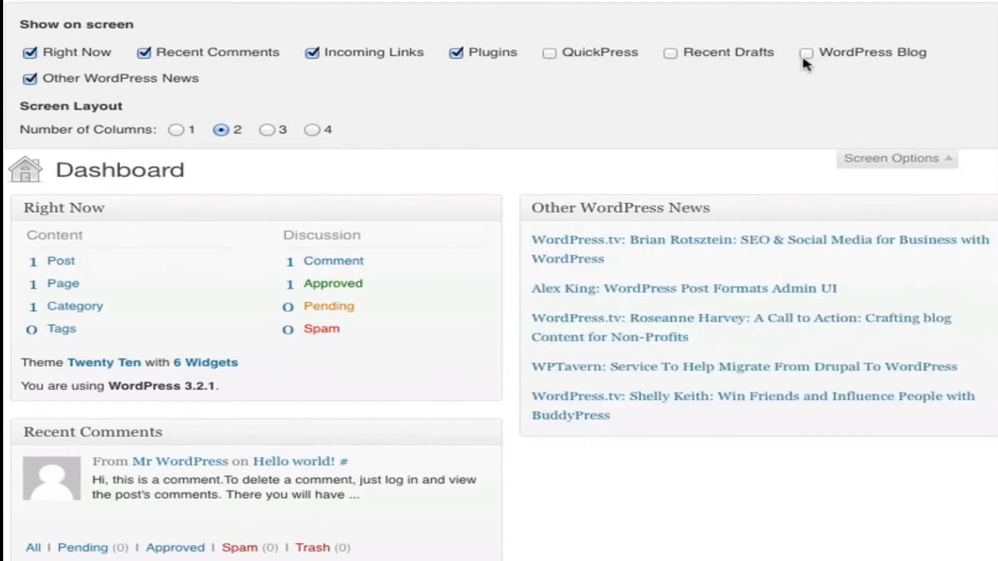
left_click(29, 79)
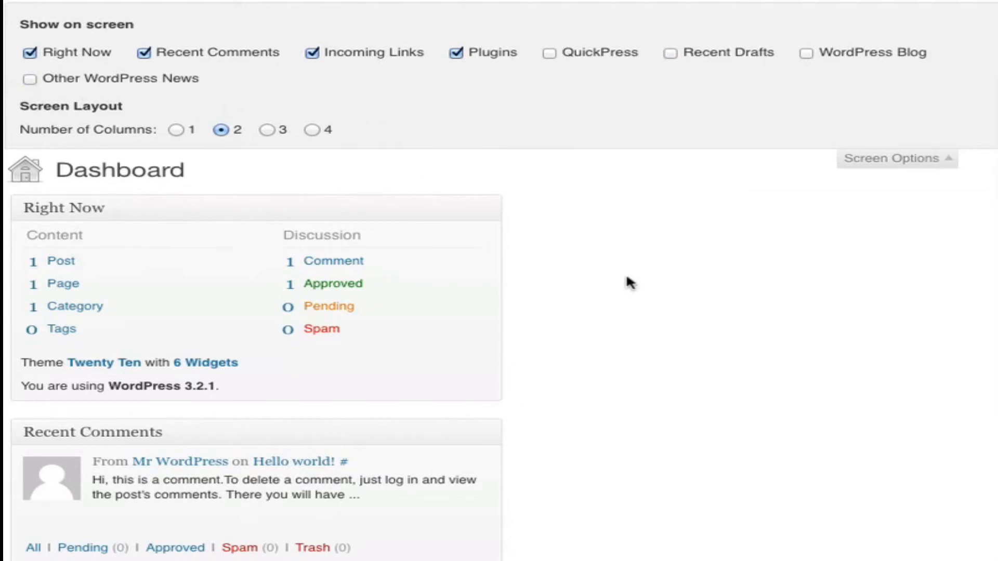
- Try the one-column Dashboard layout, return to two columns, and move Recent Comments and Plugins into the second column
left_click(180, 131)
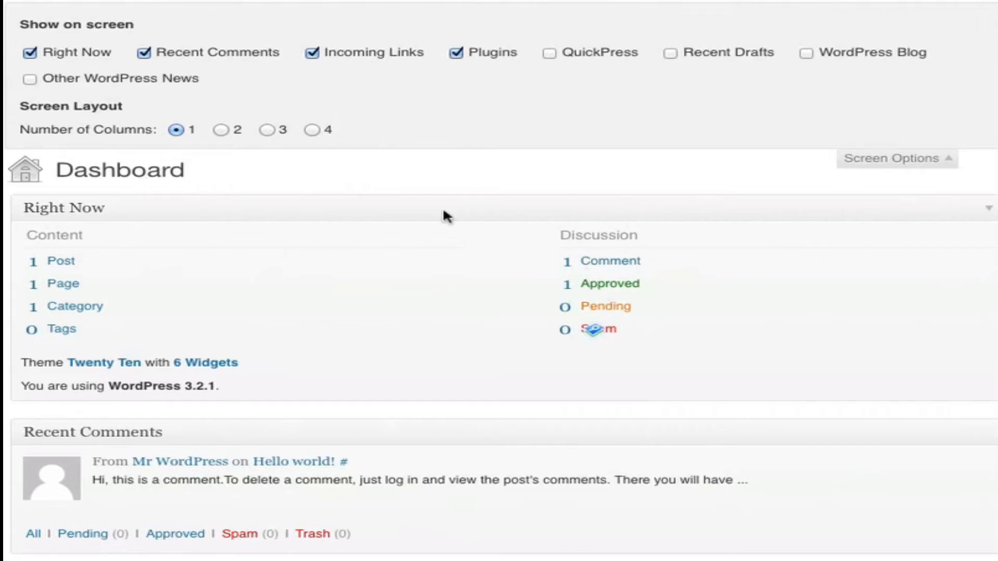
left_click(222, 130)
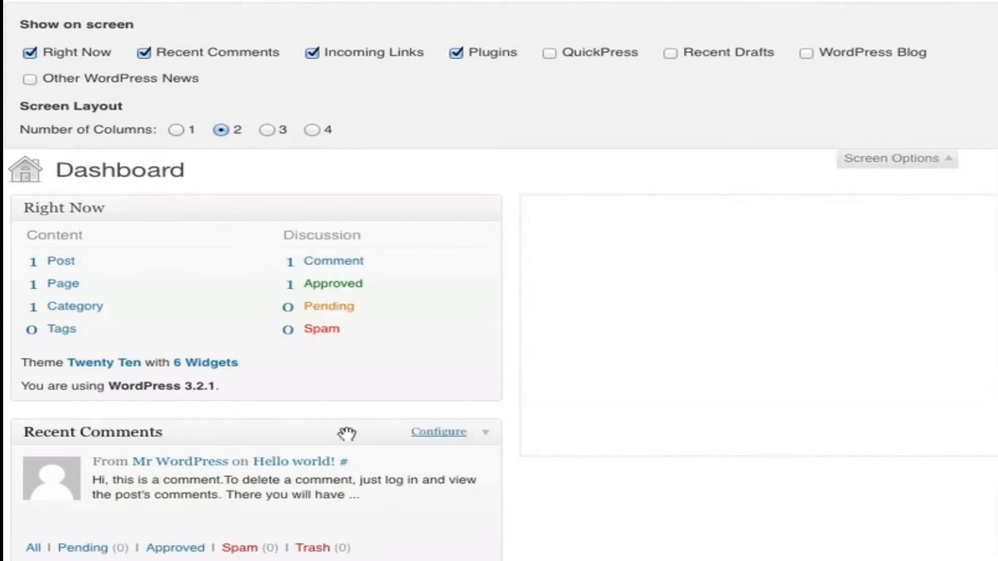
left_click_drag(307, 432, 767, 217)
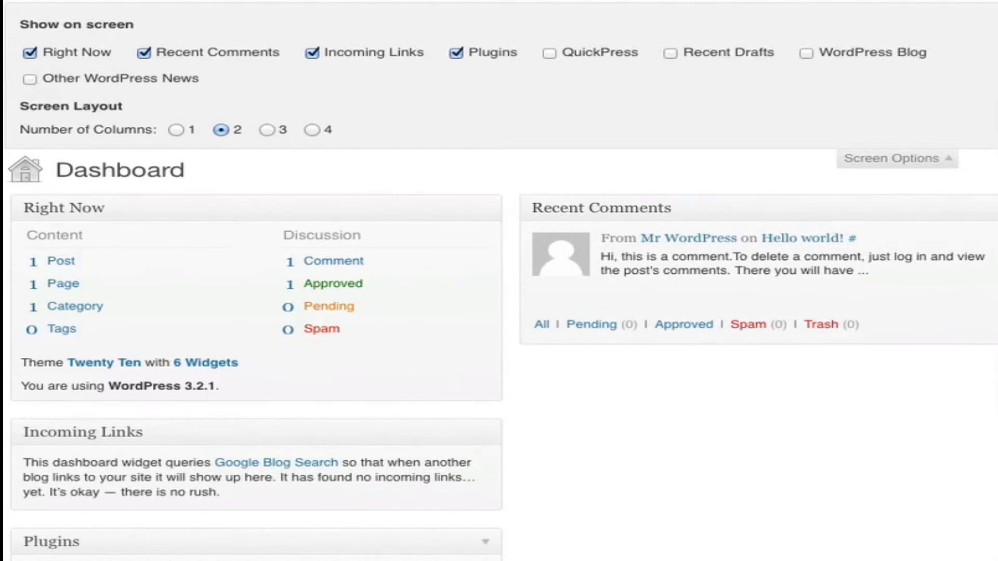
left_click_drag(209, 543, 720, 232)
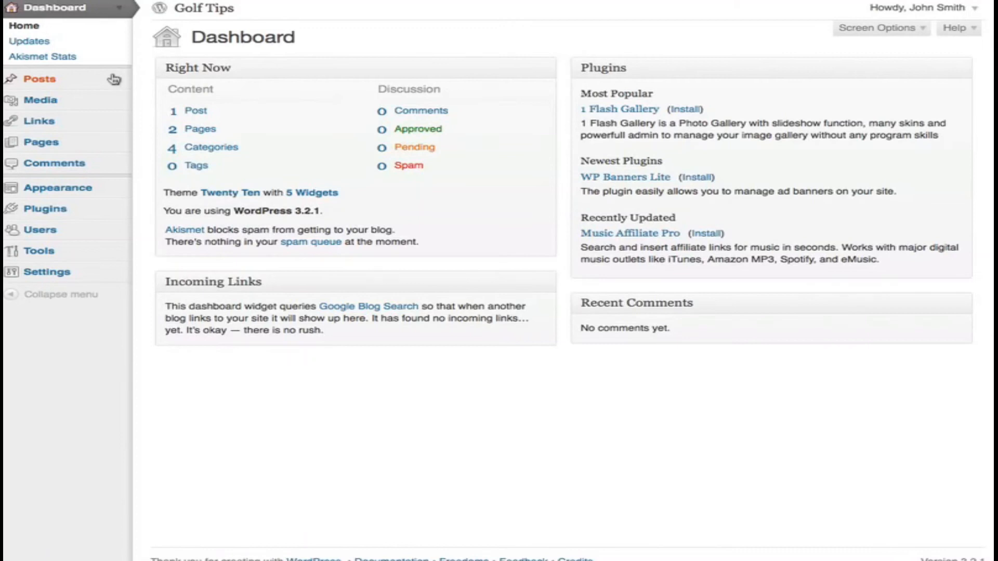
- Open the Golf Tip #1 post for editing and make the first line of its body bold
left_click(117, 80)
left_click(47, 100)
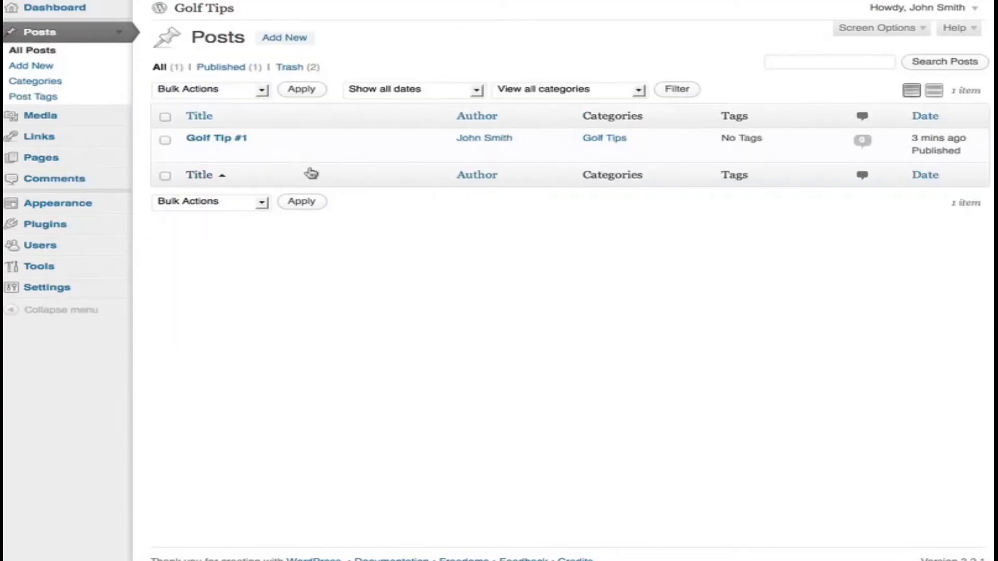
mouse_move(234, 155)
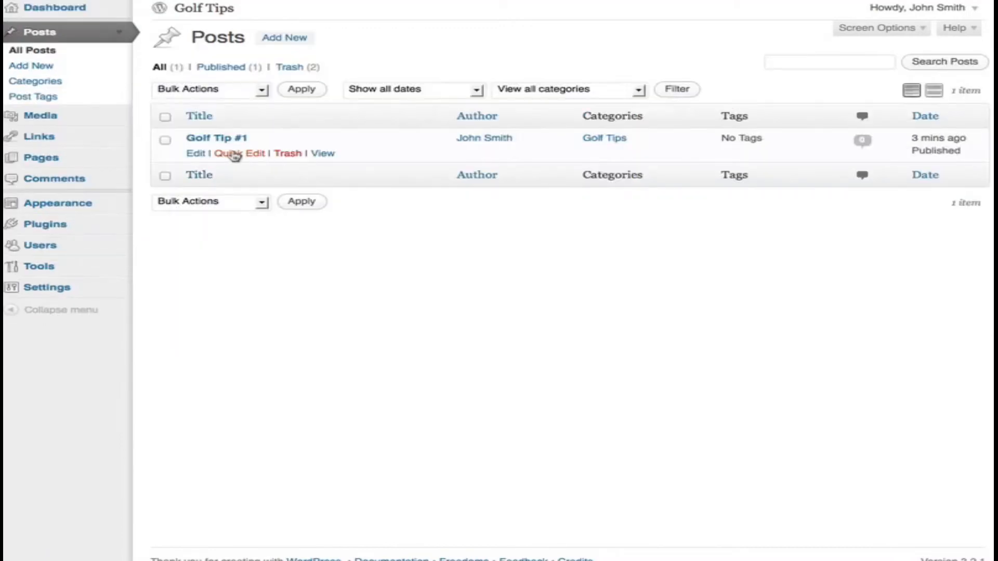
left_click(196, 155)
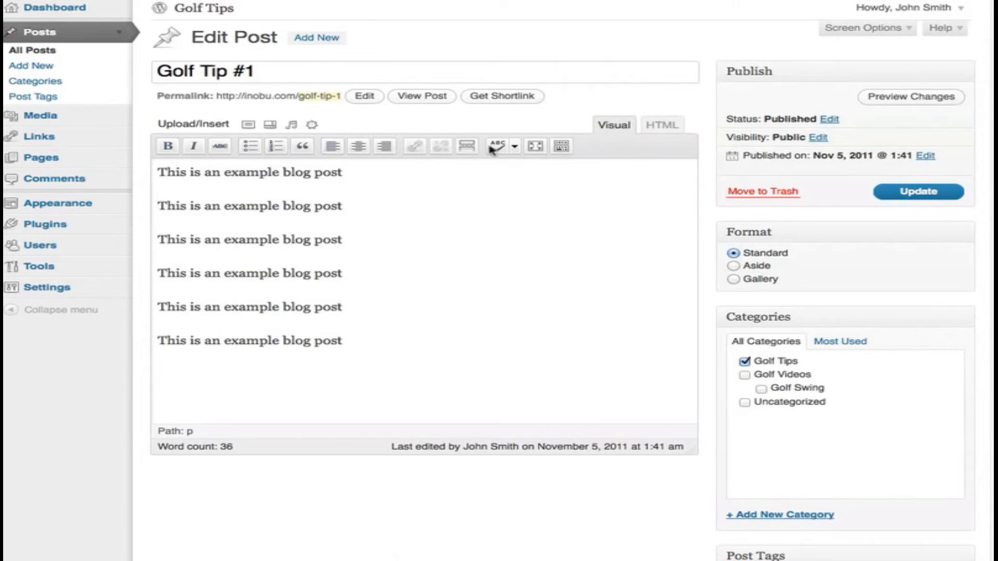
left_click_drag(364, 176, 151, 182)
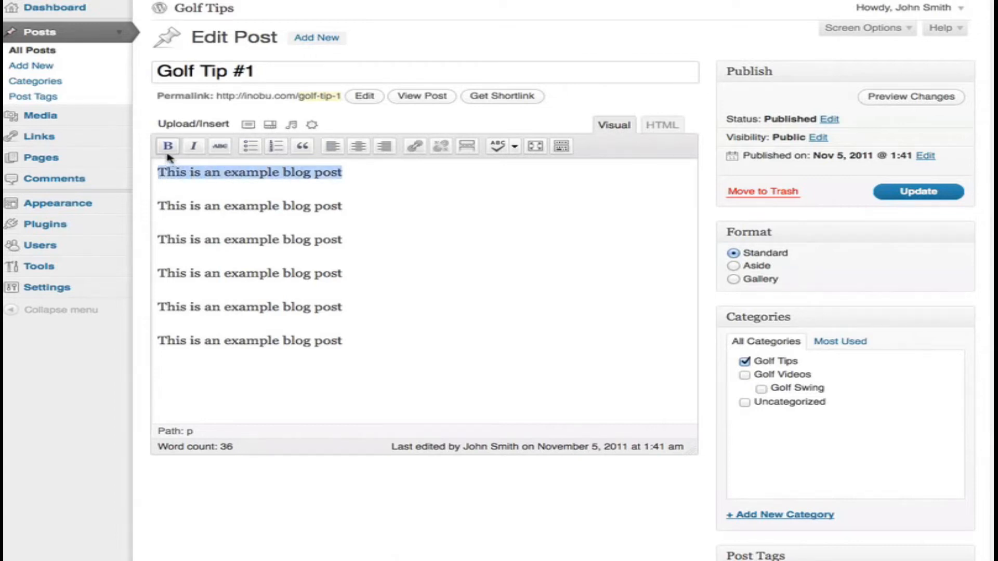
left_click(381, 180)
left_click_drag(353, 180, 146, 183)
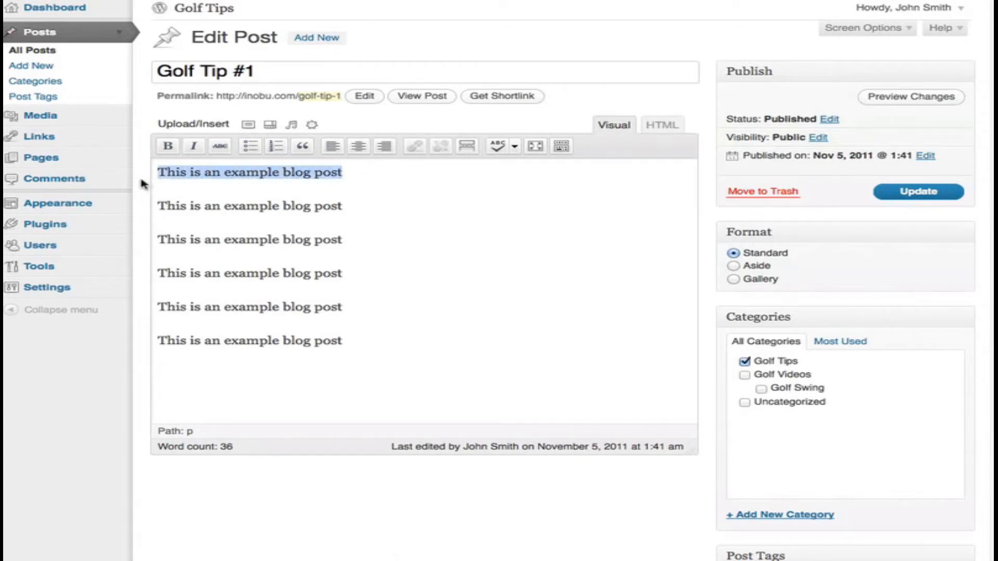
left_click(167, 147)
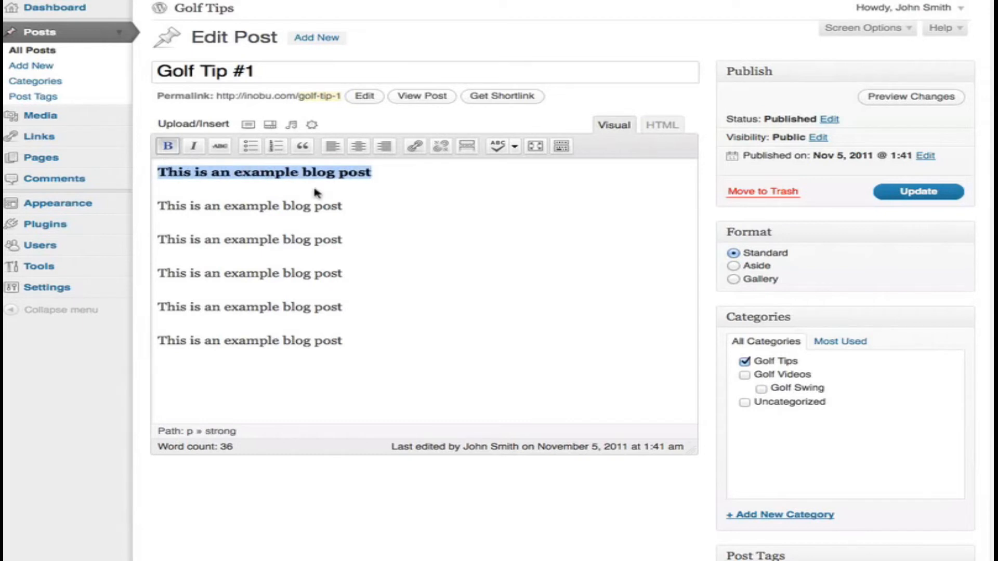
key("Right")
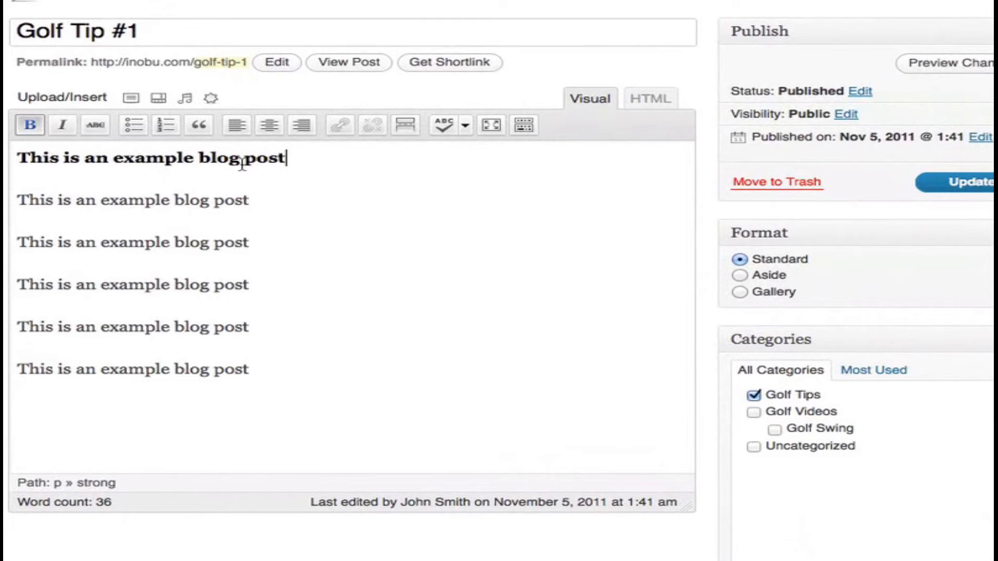
- Italicize the word "blog" in the second line of the post and show the Kitchen Sink formatting row
left_click(184, 203)
left_click_drag(209, 201, 181, 203)
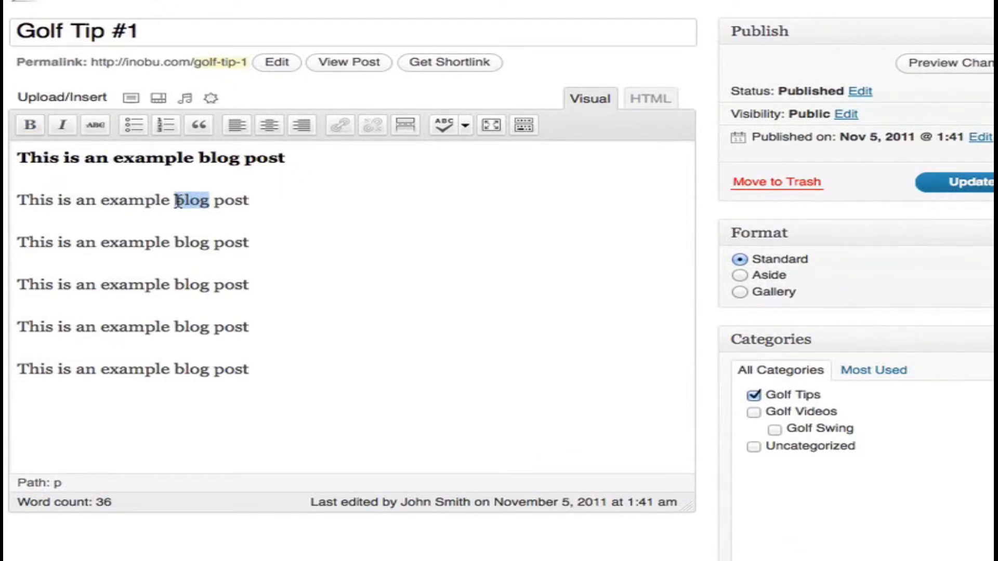
left_click(63, 126)
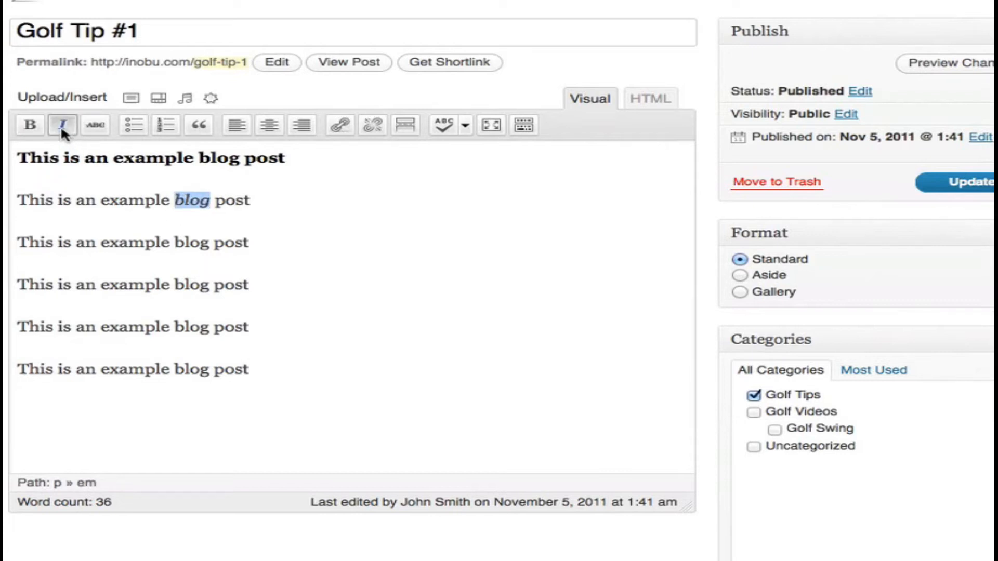
left_click(523, 125)
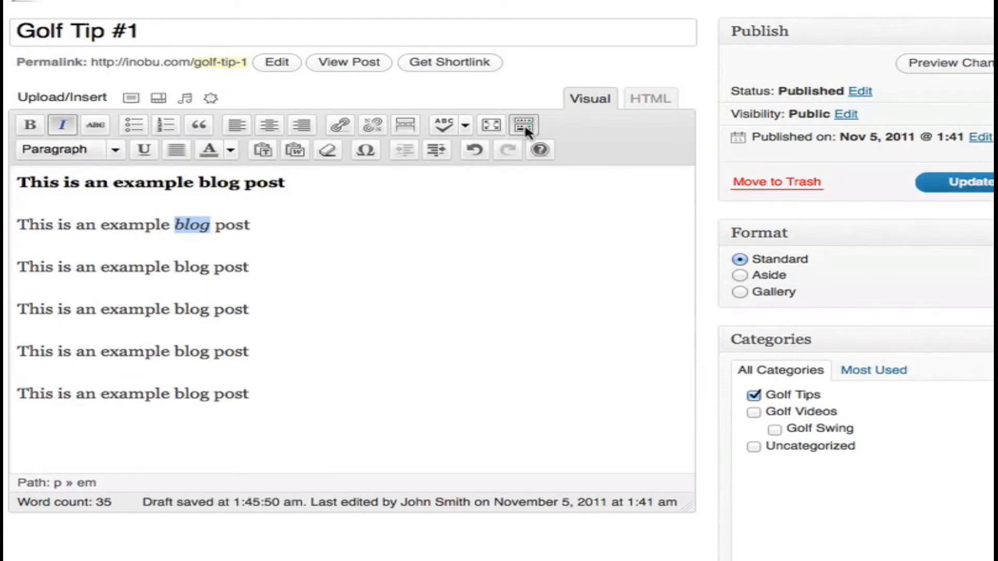
- Underline the entire third line of the Golf Tip #1 post body
left_click(271, 265)
left_click_drag(264, 266, 7, 276)
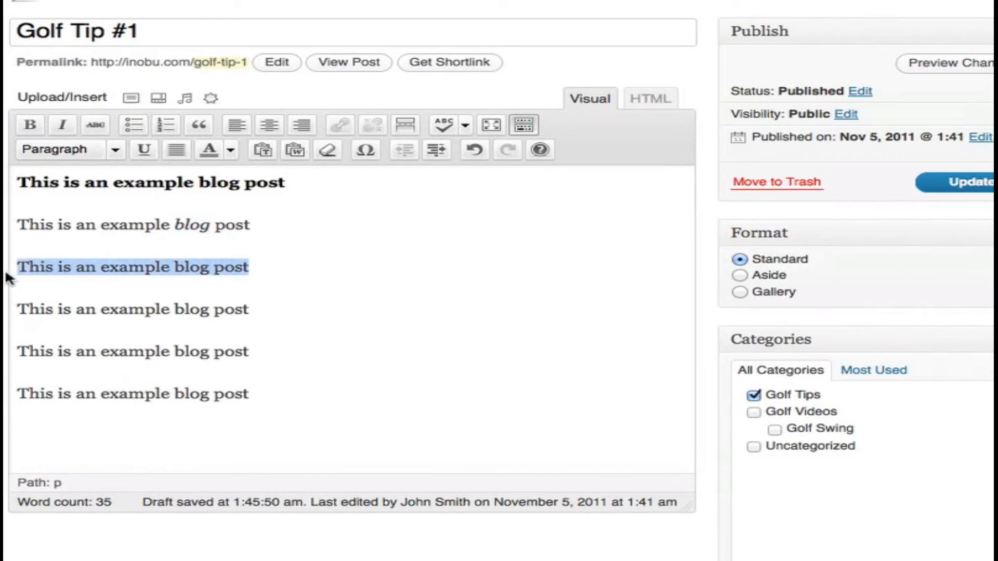
left_click(144, 150)
left_click(186, 267)
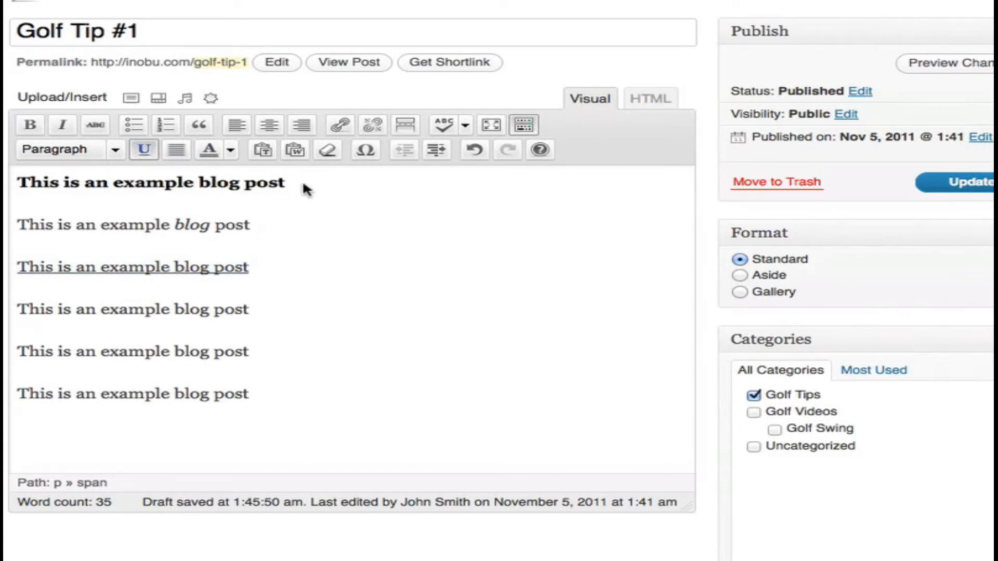
- Color the words "example blog post" red in the first line of the post
left_click_drag(313, 183, 116, 186)
left_click(230, 151)
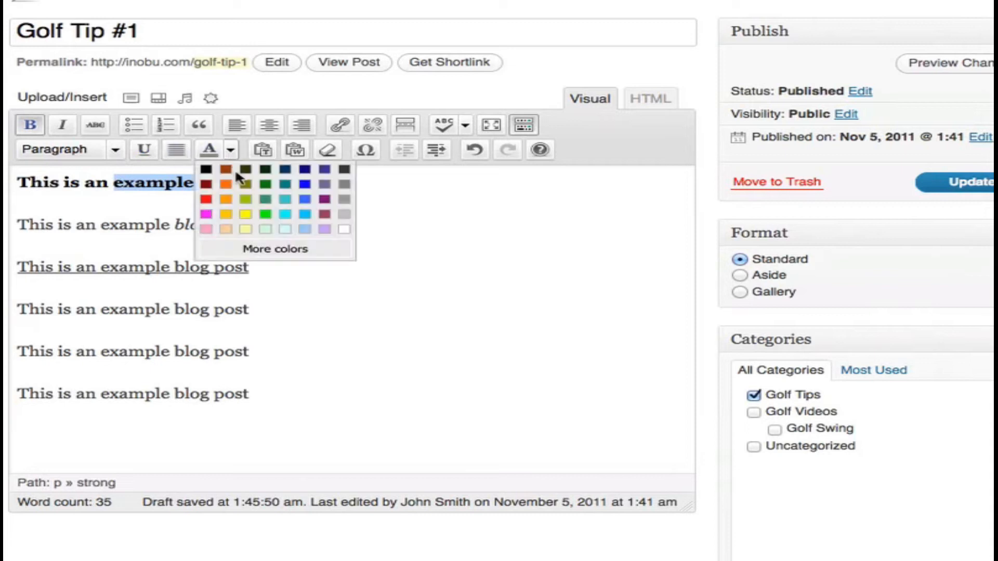
left_click(206, 200)
left_click(314, 225)
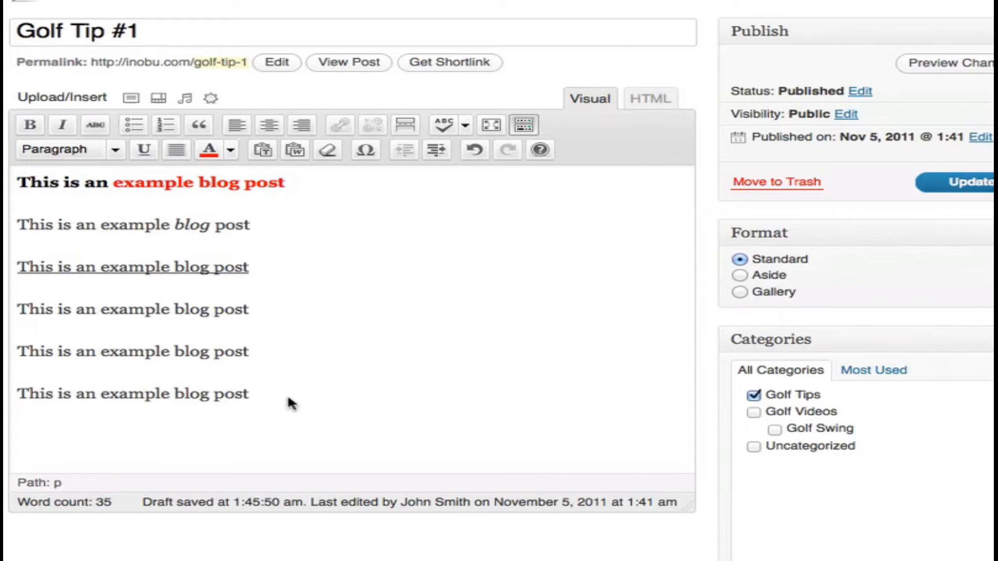
- Turn the last three lines of the post into a numbered list and update the post
left_click_drag(305, 392, 17, 309)
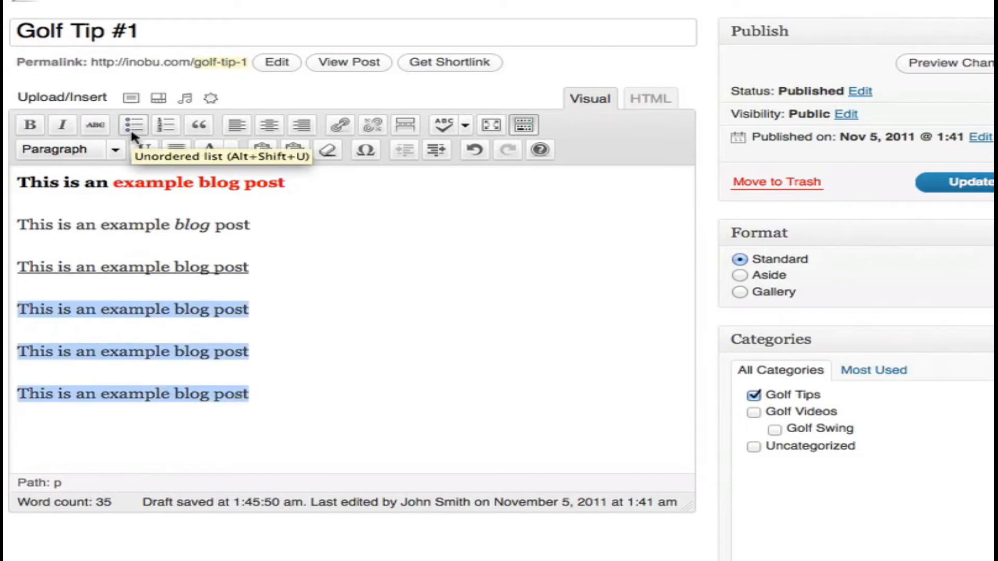
left_click(166, 123)
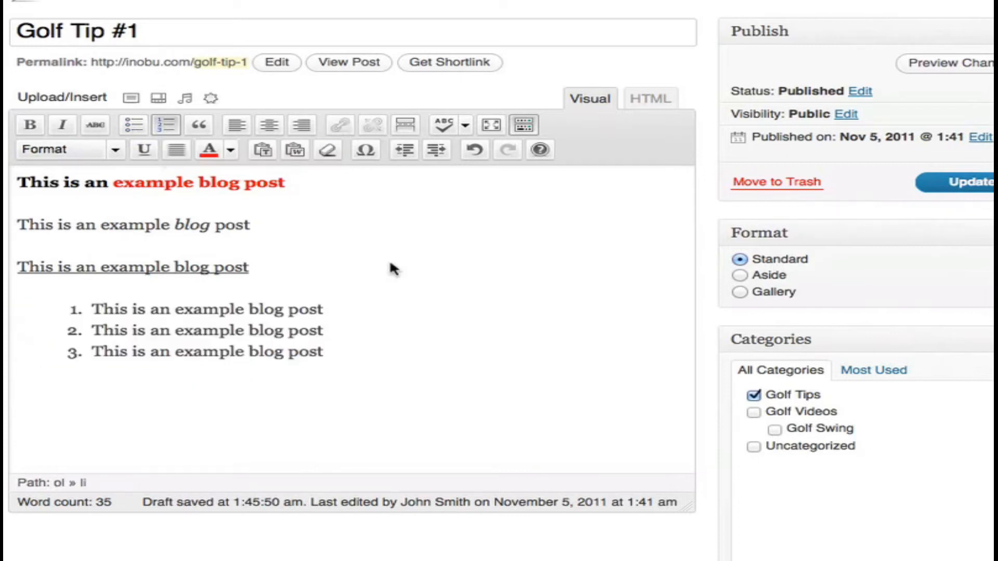
left_click(962, 187)
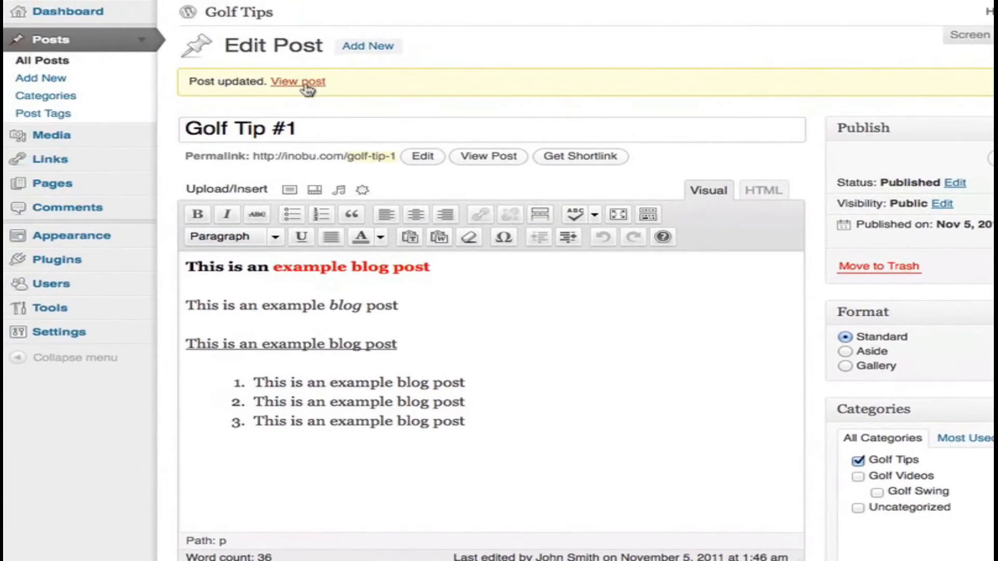
left_click(306, 83)
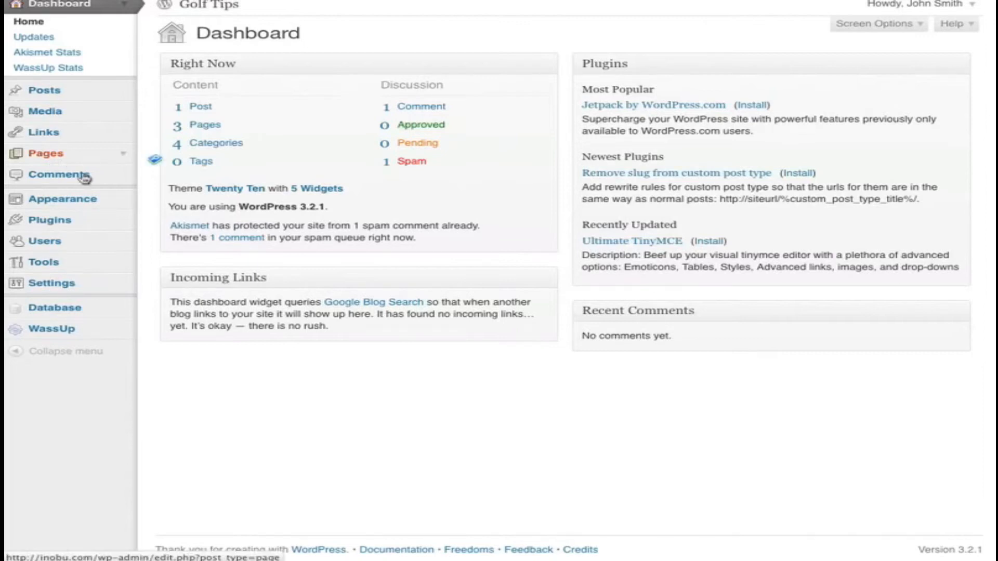
- Search for new plugins to install using the term "all in one seo"
left_click(123, 223)
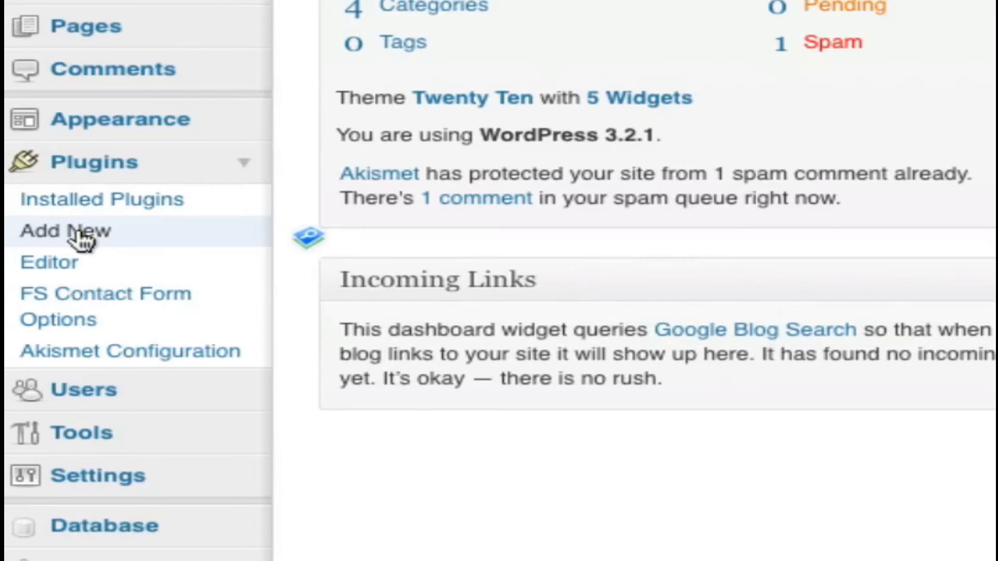
left_click(78, 231)
left_click(352, 185)
type("all in one seo")
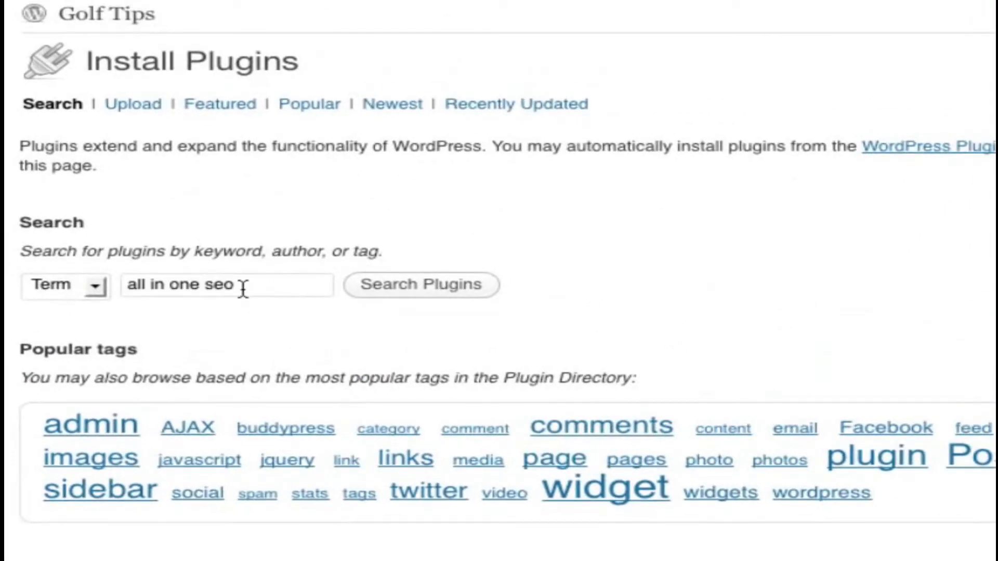
left_click(407, 293)
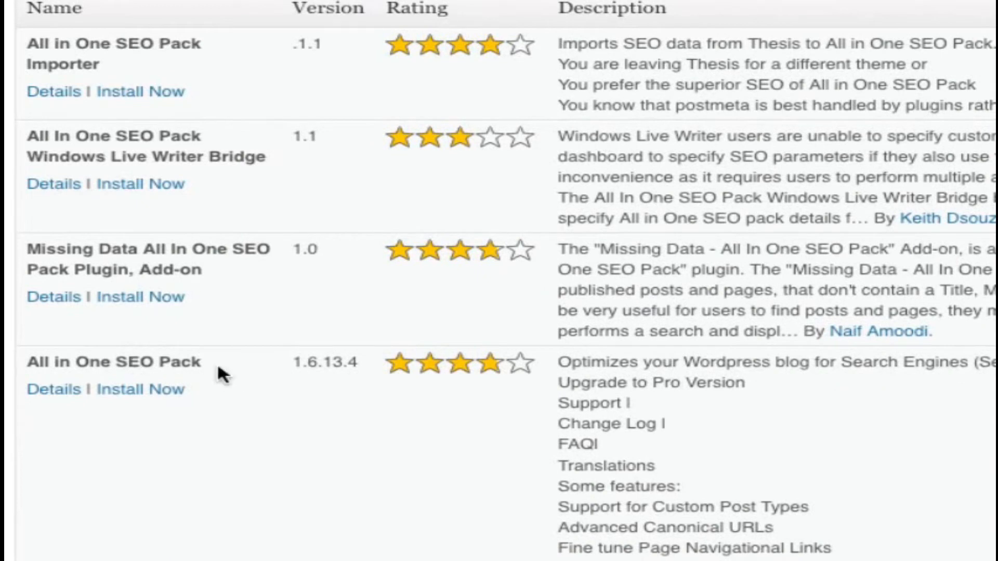
- Install the All in One SEO Pack 1.6.13.4 plugin and activate it
left_click(125, 394)
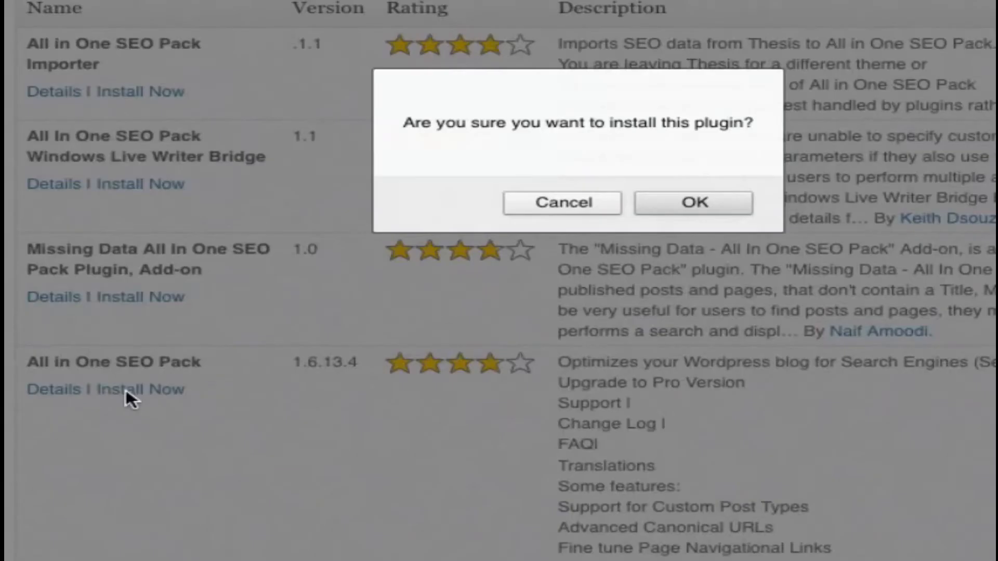
left_click(680, 207)
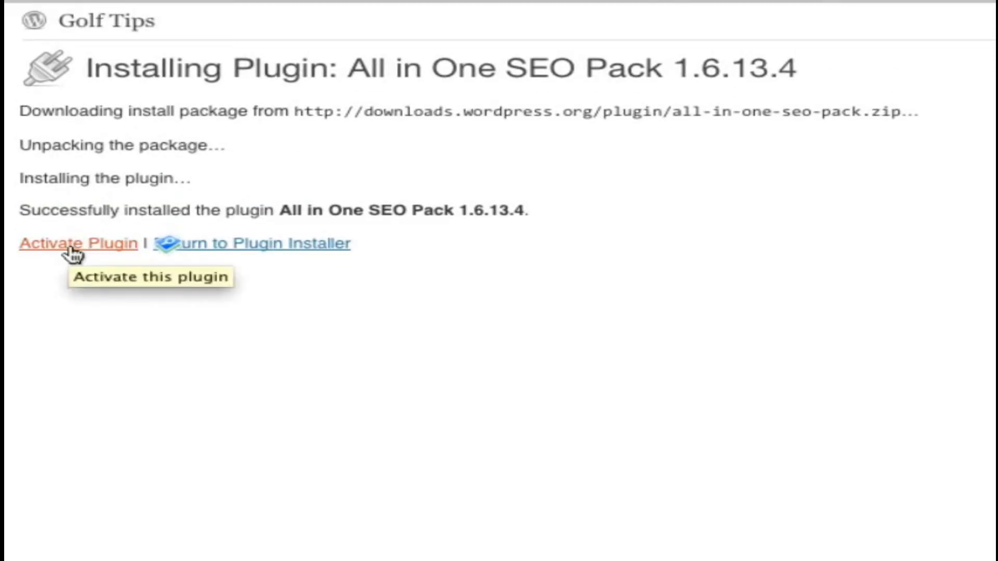
left_click(71, 250)
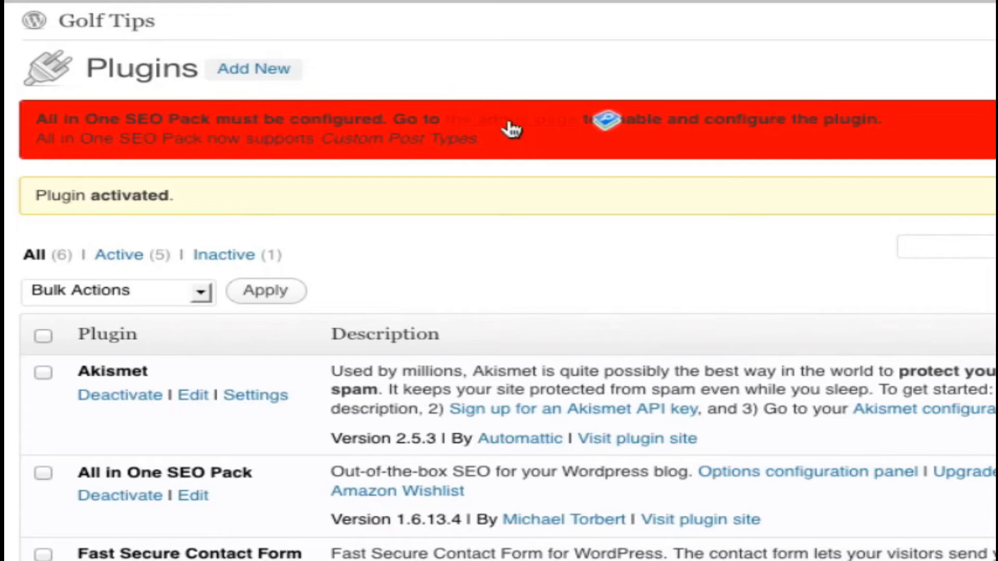
- Open the All in One SEO Pack configuration page and set Plugin Status to Enabled
left_click(537, 130)
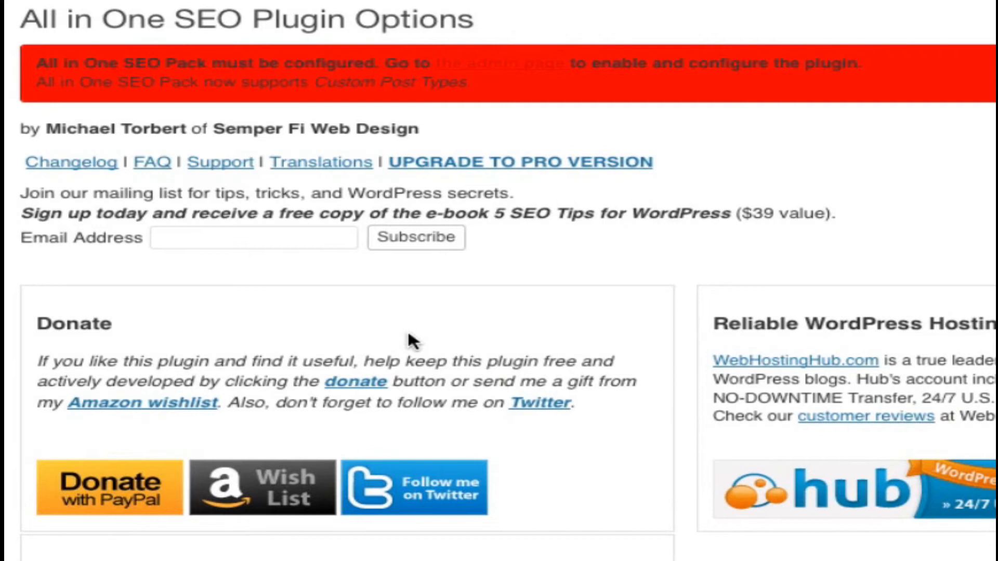
scroll(544, 414, "down", 15)
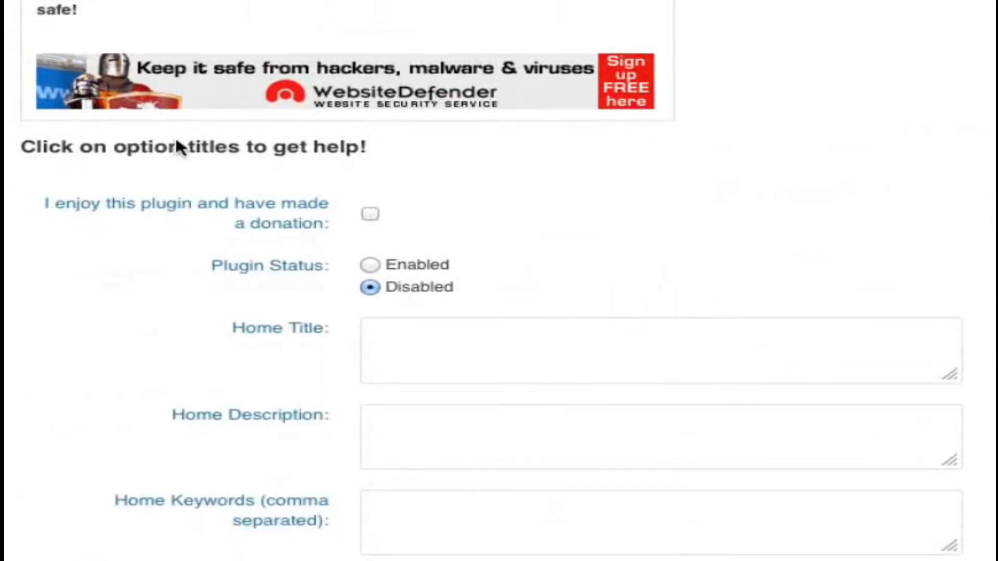
left_click(369, 265)
scroll(468, 367, "down", 1)
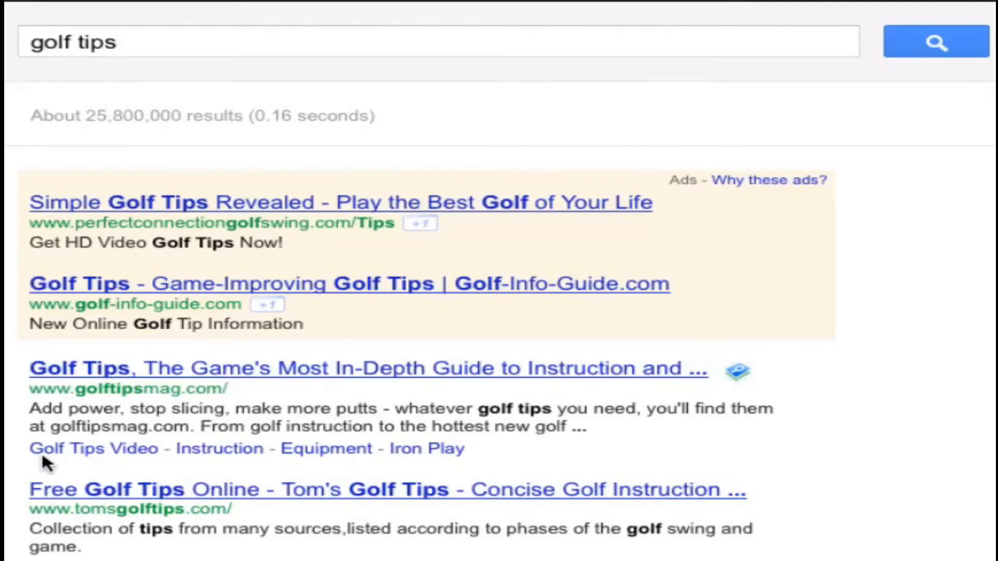
mouse_move(32, 410)
left_mouse_down()
mouse_move(594, 420)
mouse_move(29, 414)
left_mouse_up()
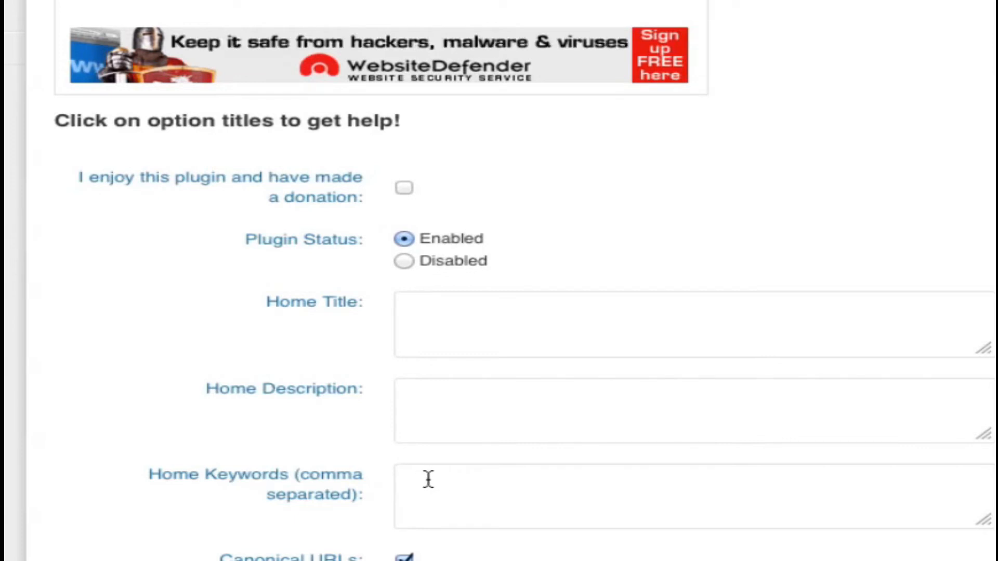
- Set the Home Title to "Golf Tips - Valuable Tips On Improving Your Golf"
left_click(453, 316)
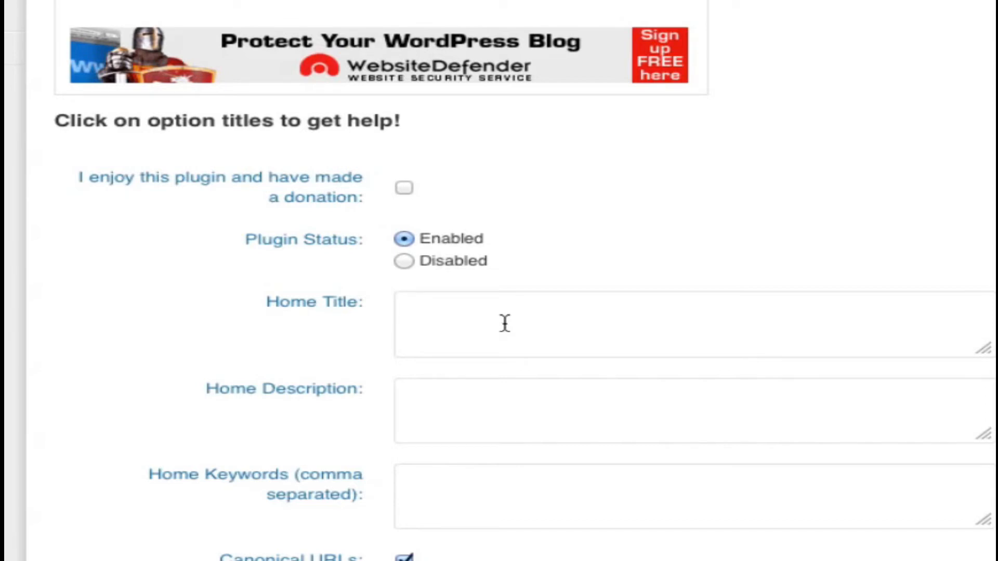
scroll(506, 328, "up", 6)
scroll(503, 319, "up", 6)
scroll(503, 319, "down", 14)
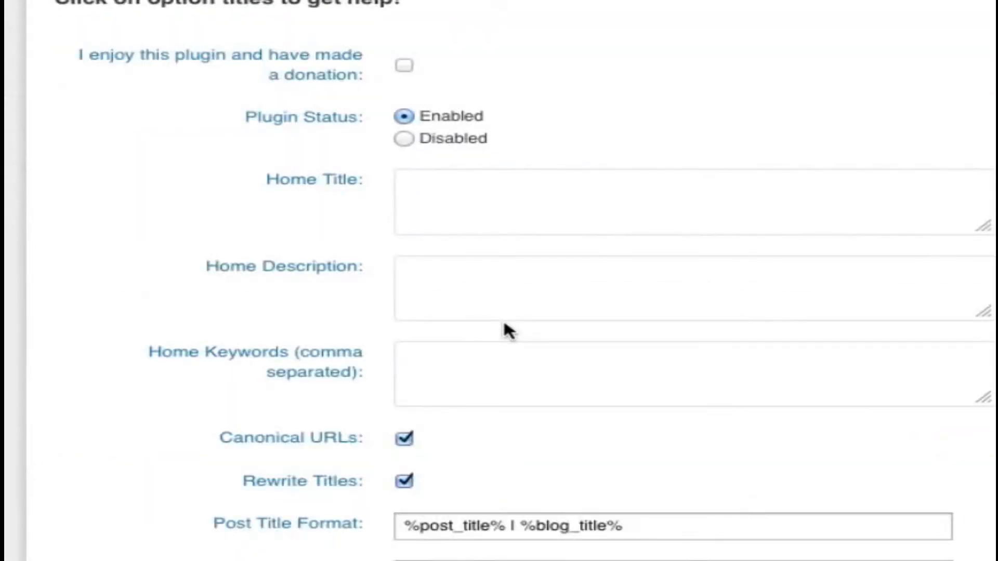
type("Golf Tips")
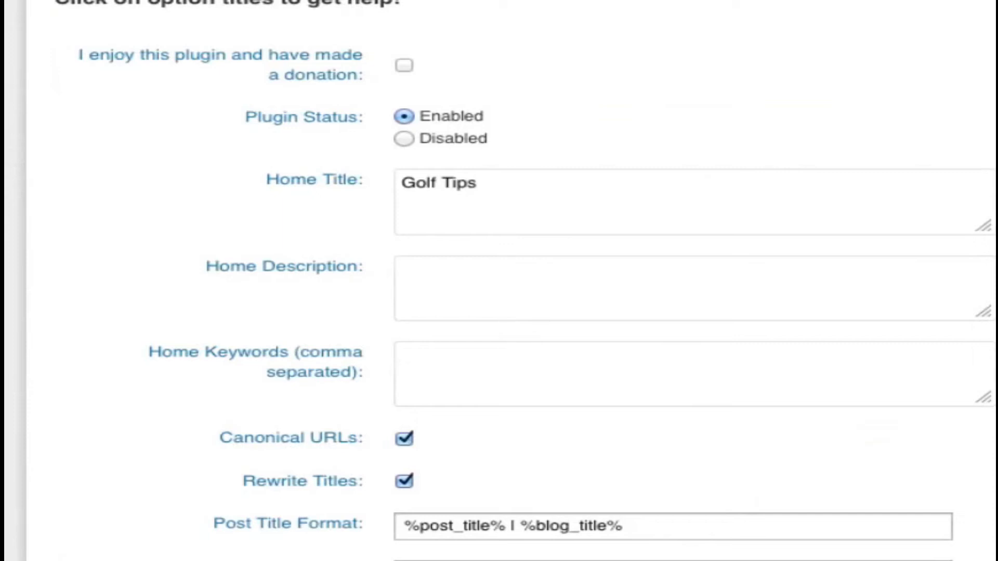
type("- Valuable Tips On Improving Your Golf")
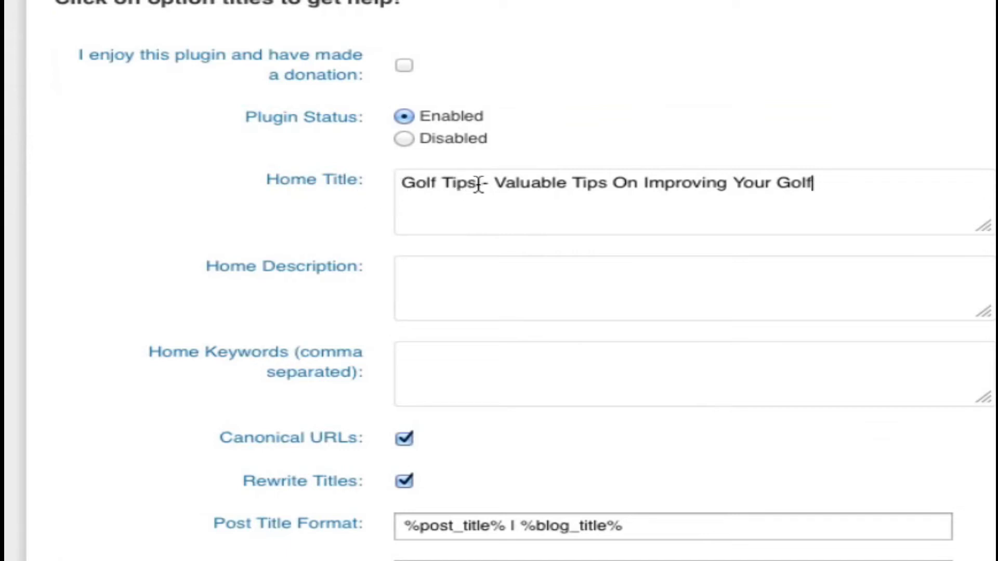
- Compare the Home Title with the way titles and descriptions are shown in the Google results for "golf tips"
left_click_drag(478, 185, 411, 186)
left_click(857, 191)
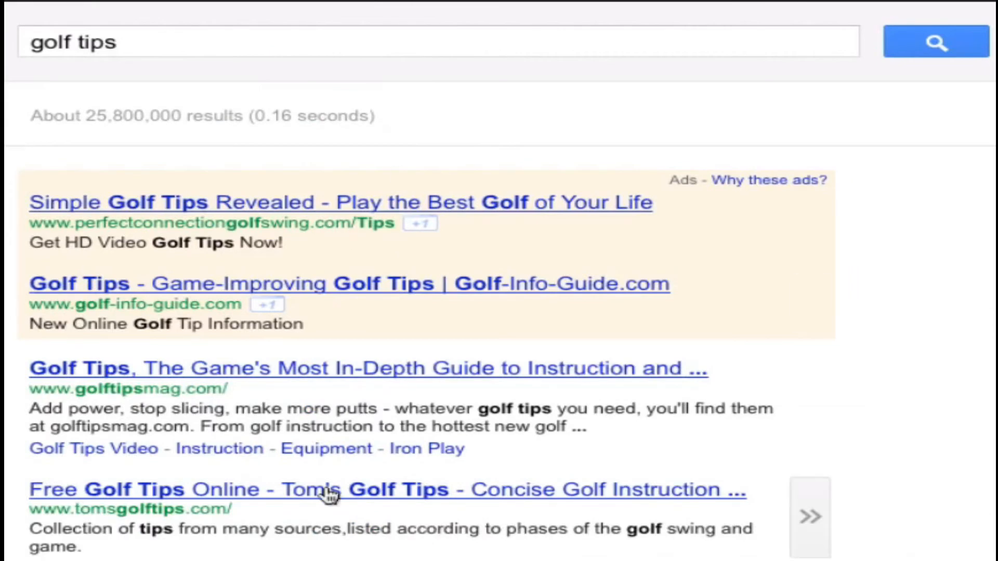
left_click_drag(33, 407, 593, 440)
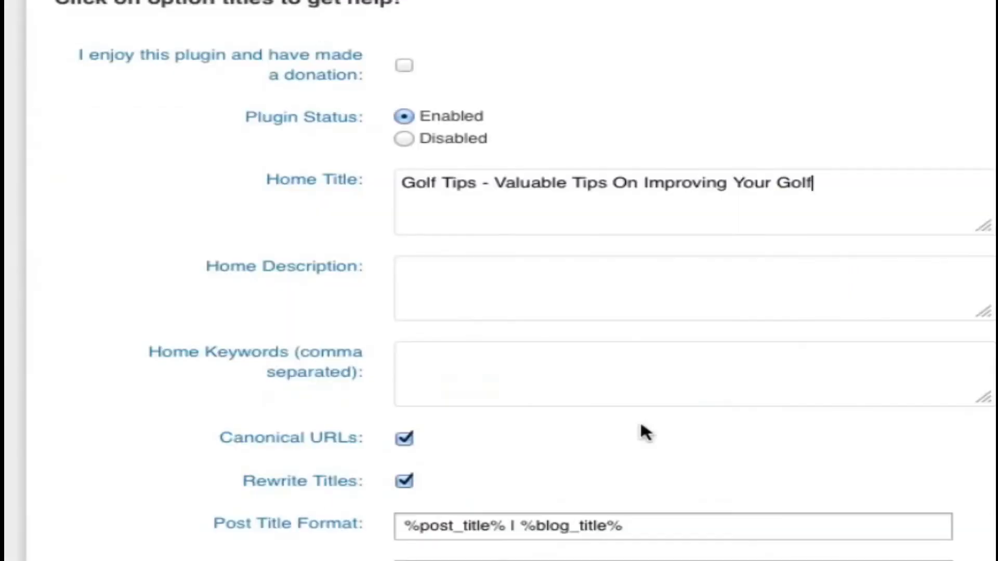
- Set the Home Description to "A blog dedicated to providing golf tips. Get free articles, videos, tutorials and more."
left_click(476, 304)
type("A blog dedicated to providing golf tips")
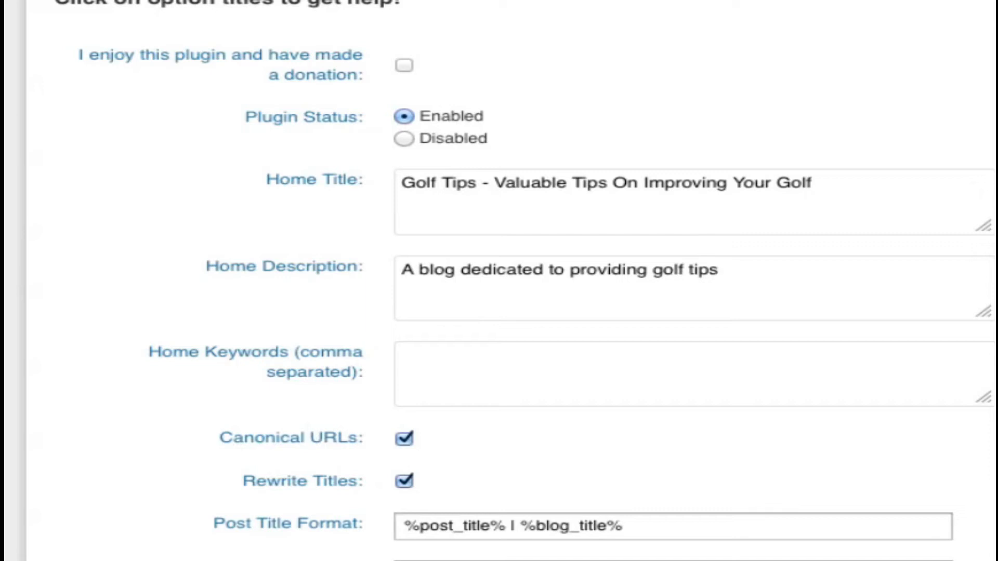
type(". Get free articles, videos, tutorials and more.")
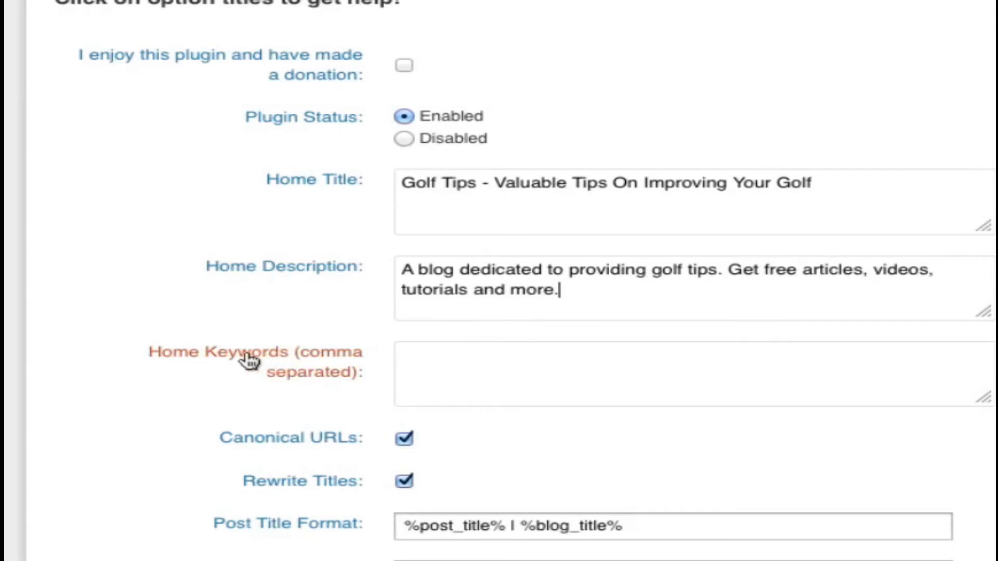
- Set the Home Keywords to "golf tips, improve golf swing, golf blog, golf articles" and save the plugin options
left_click(515, 365)
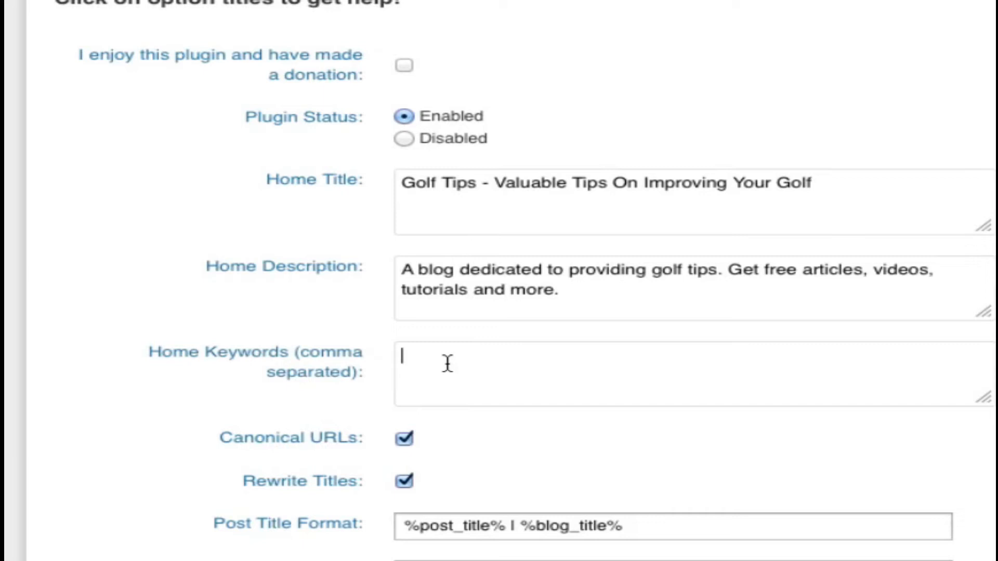
type("golf tips, improve golf swing, golf blog, golf articles")
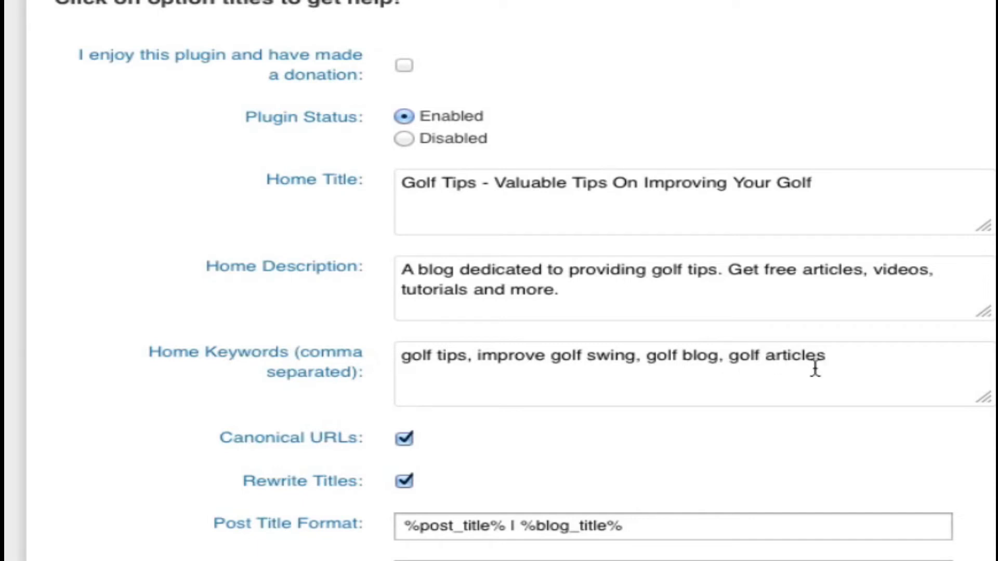
scroll(736, 457, "down", 3)
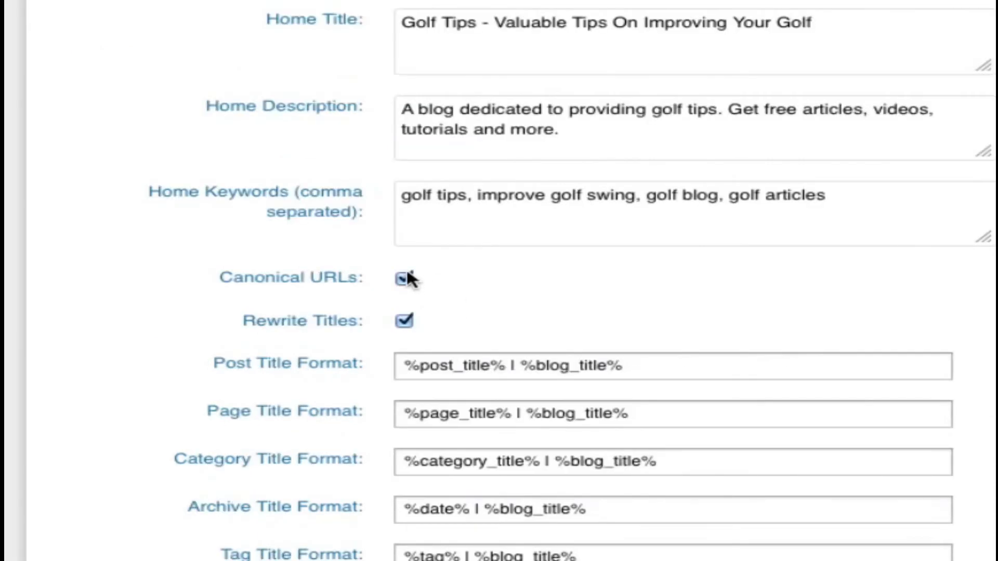
scroll(486, 499, "down", 5)
scroll(438, 460, "down", 20)
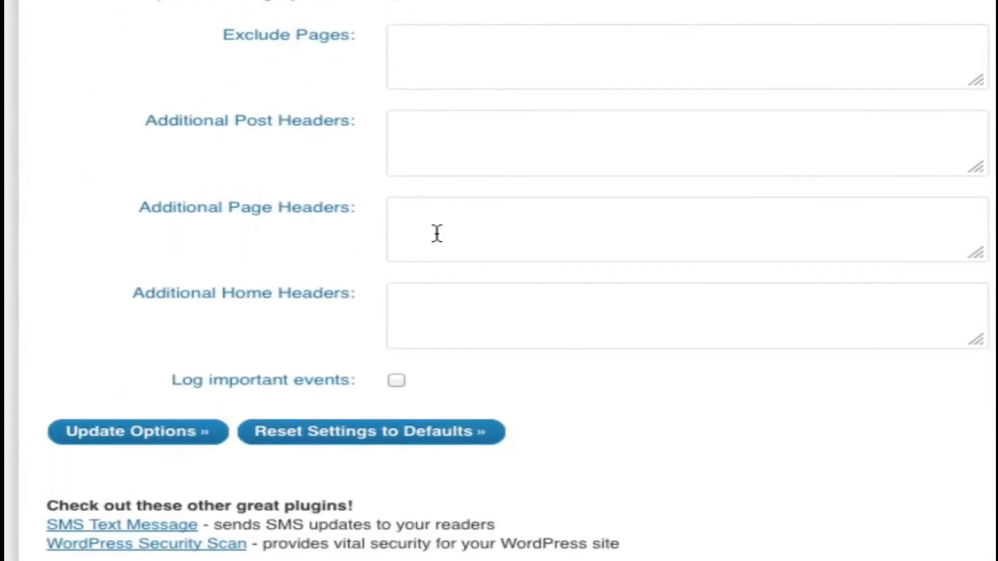
left_click(137, 435)
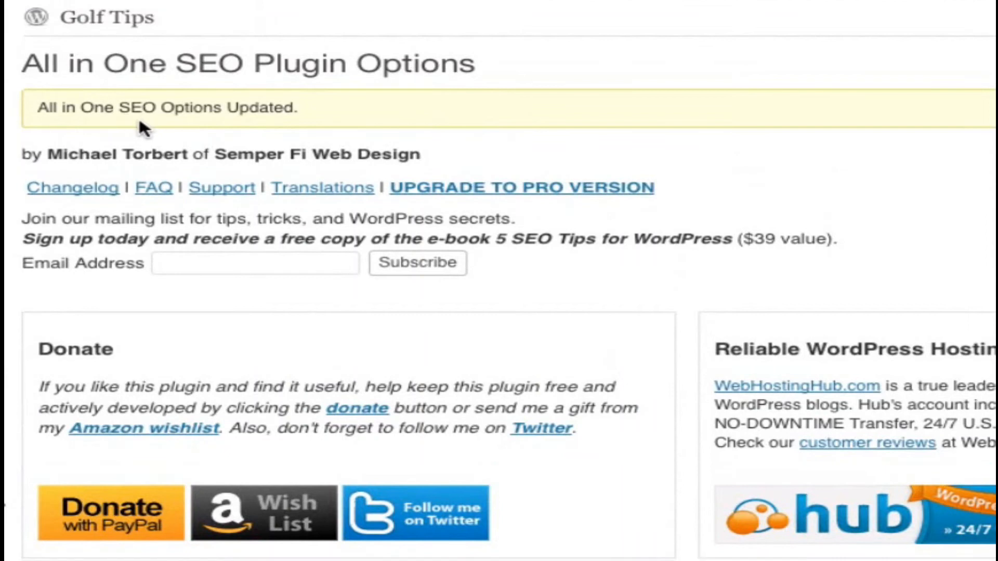
right_click(100, 22)
left_click(145, 31)
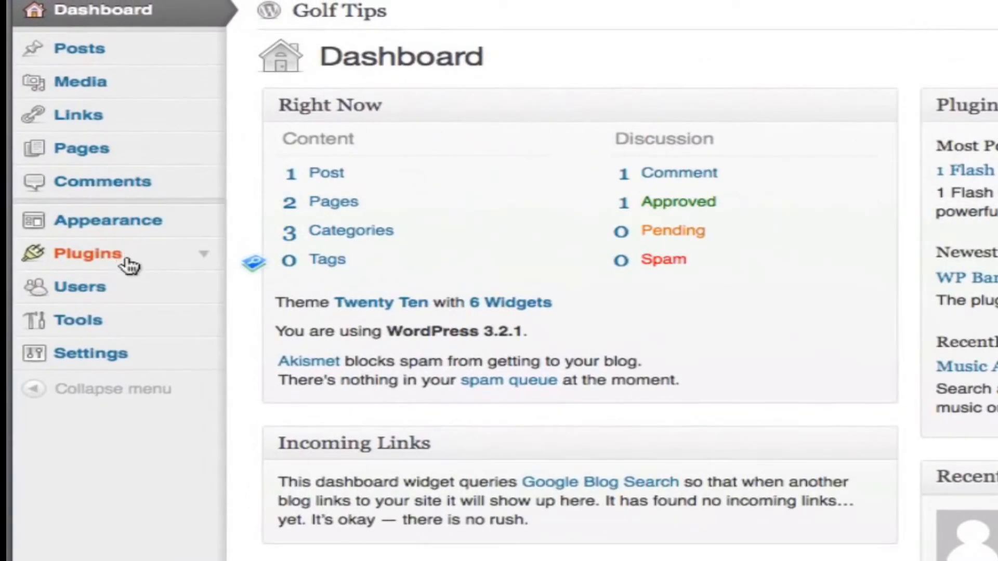
- Go from the Dashboard to the installed plugins and search for new plugins with the term "all in one seo"
left_click(129, 260)
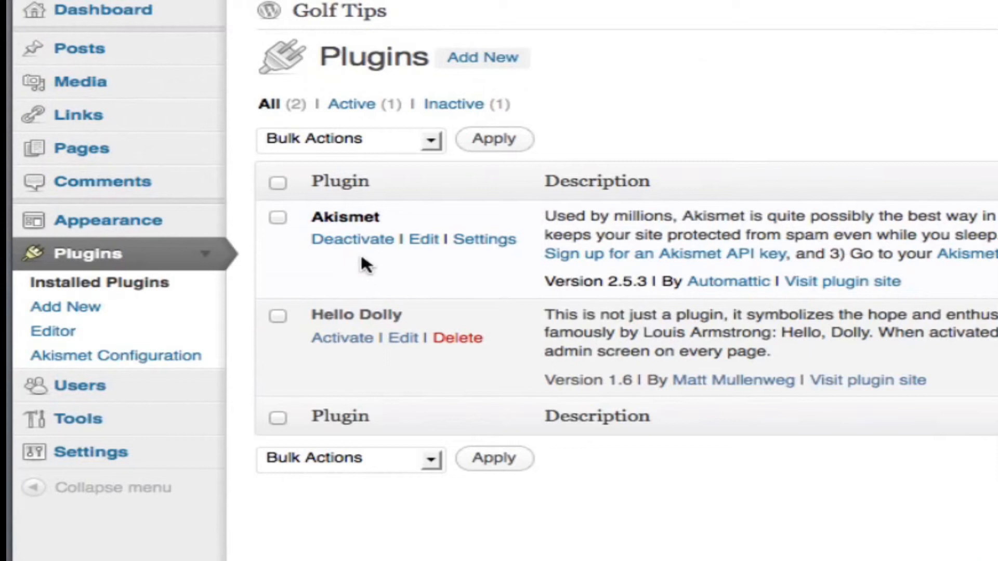
left_click(484, 58)
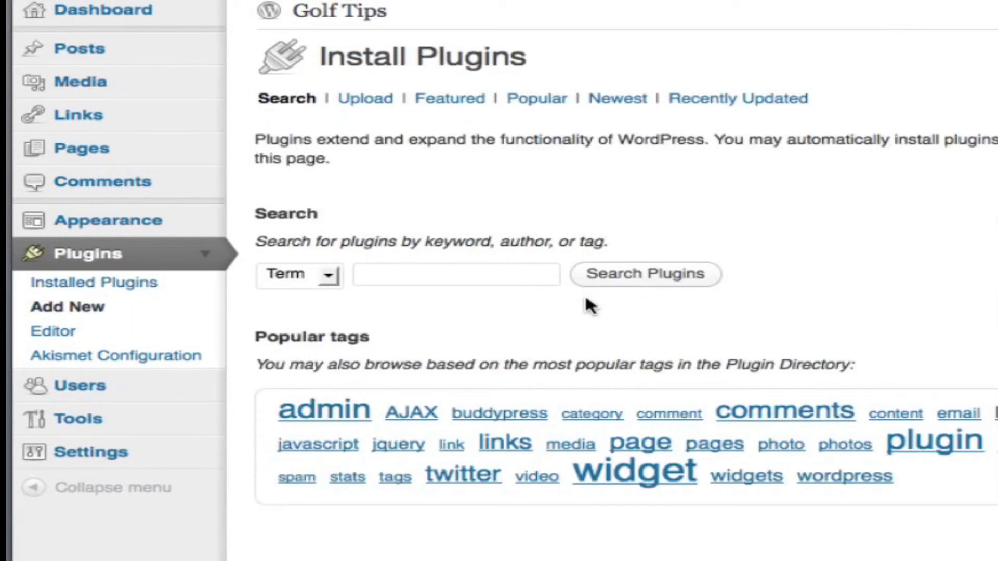
left_click(493, 276)
type("all in one seo")
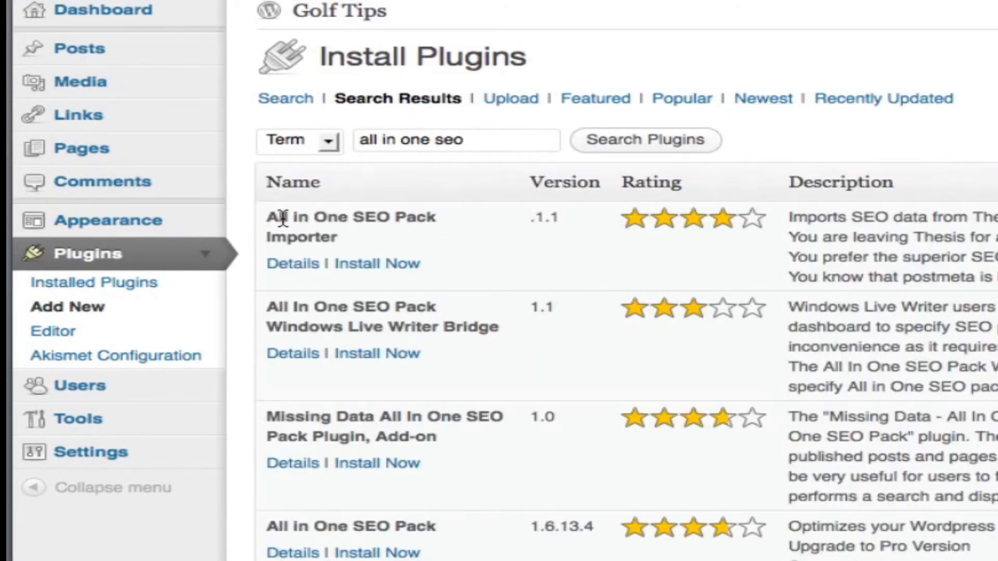
- Install the All in One SEO Pack plugin, version 1.6.13.4, from the search results and activate it
scroll(278, 219, "down", 3)
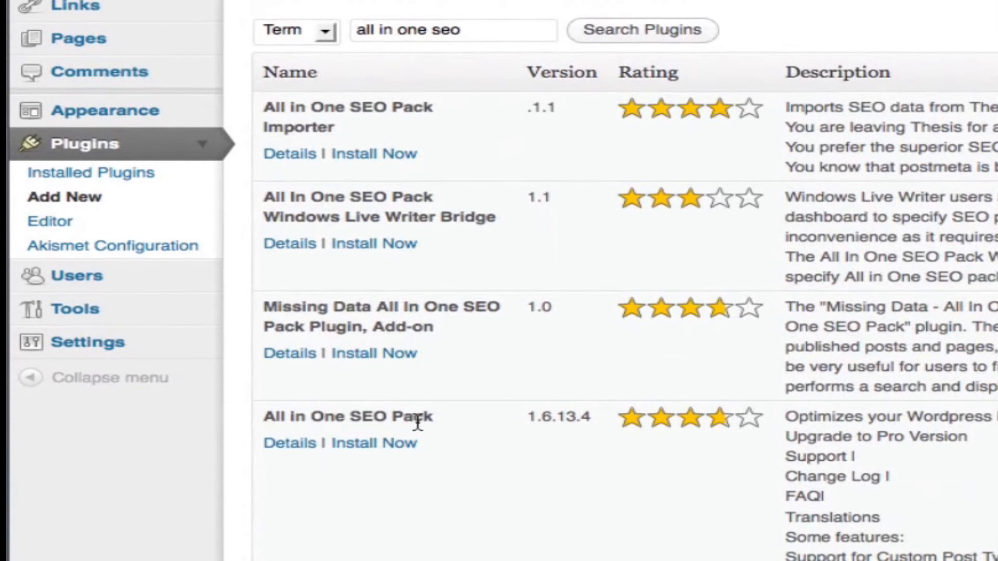
left_click(368, 446)
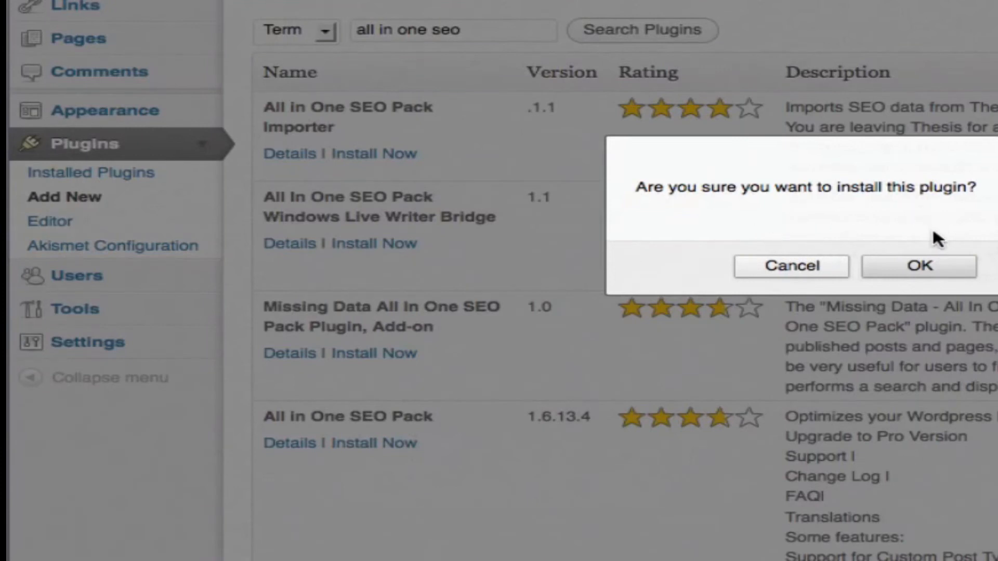
left_click(900, 261)
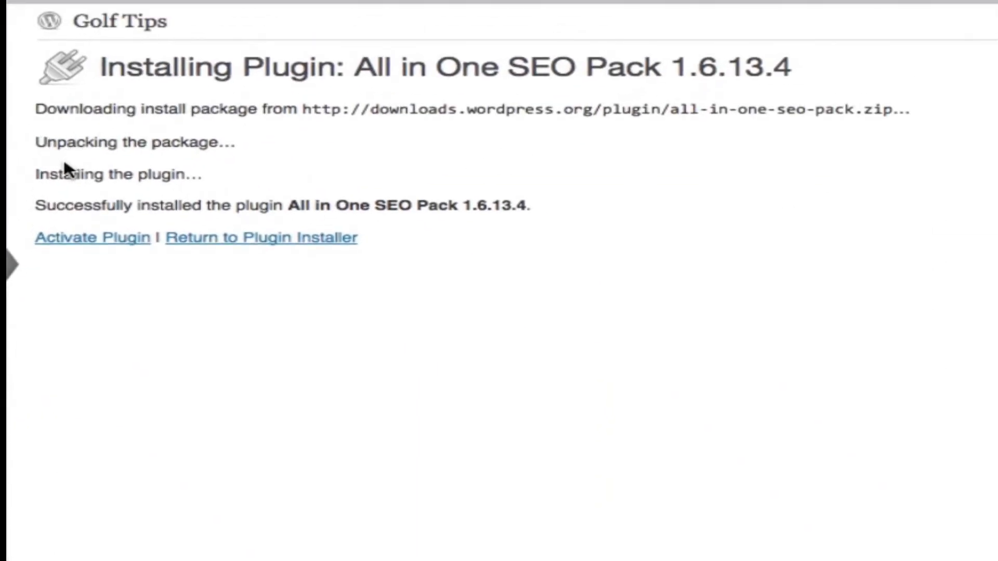
left_click(111, 240)
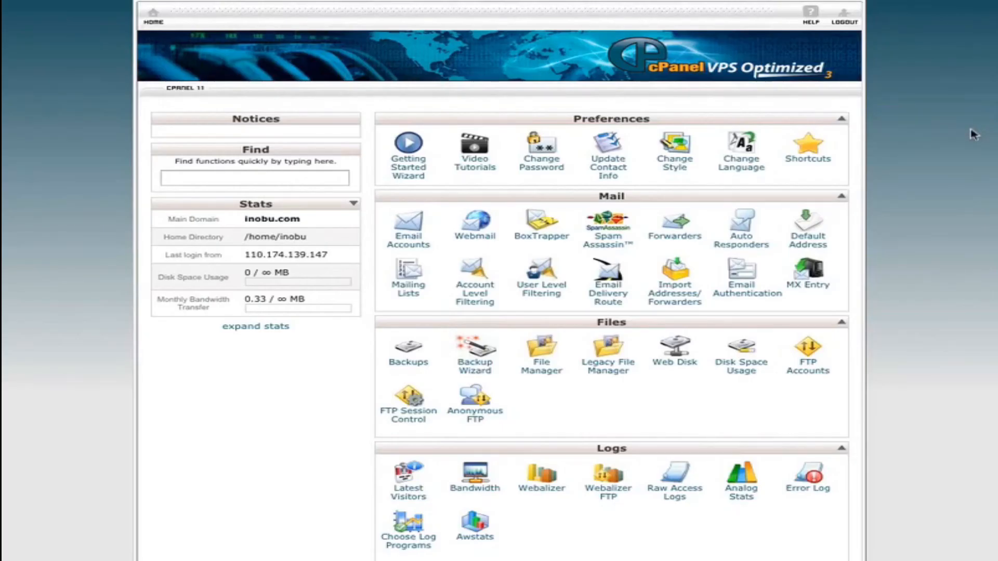
- In cPanel, open Fantastico De Luxe and start a new WordPress installation
scroll(974, 134, "down", 5)
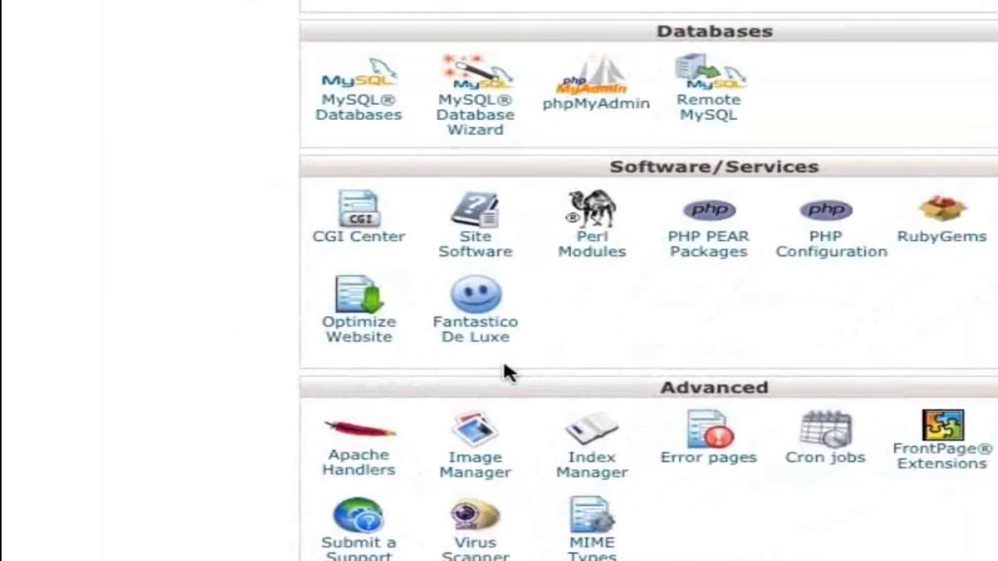
left_click(488, 344)
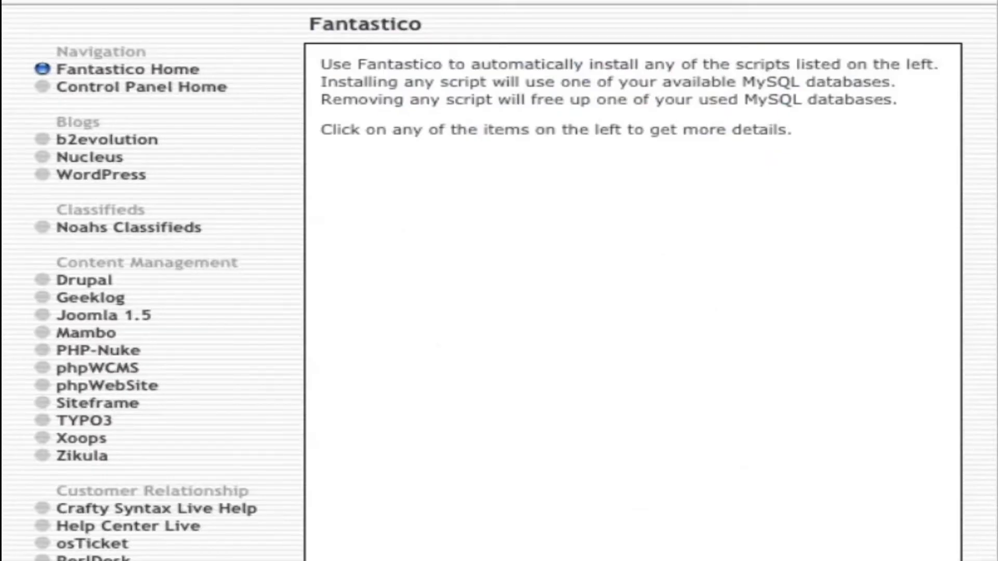
mouse_move(117, 181)
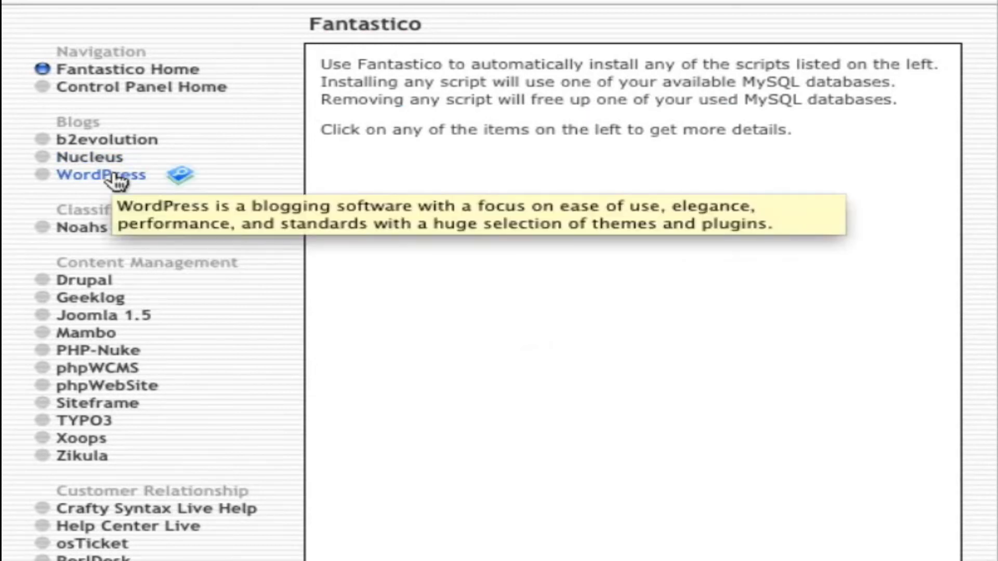
left_click(117, 181)
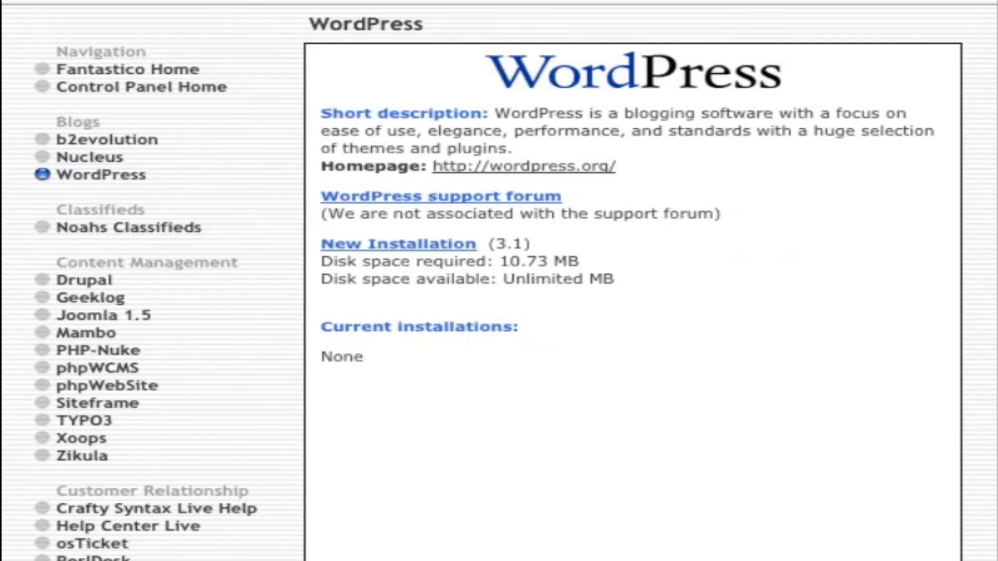
left_click(411, 246)
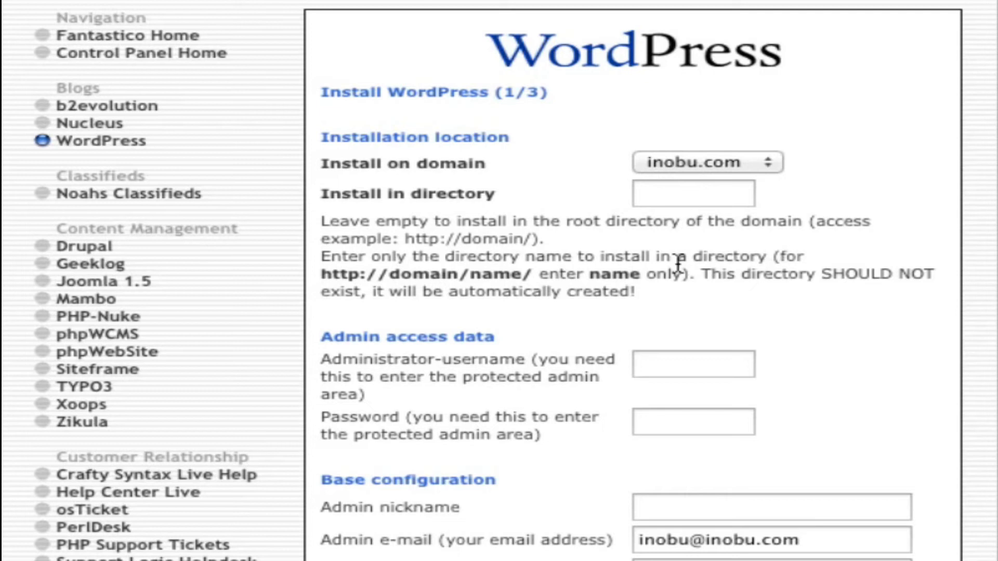
- Enter "admin" as the administrator username, then fill in the administrator password and the admin nickname
left_click(649, 367)
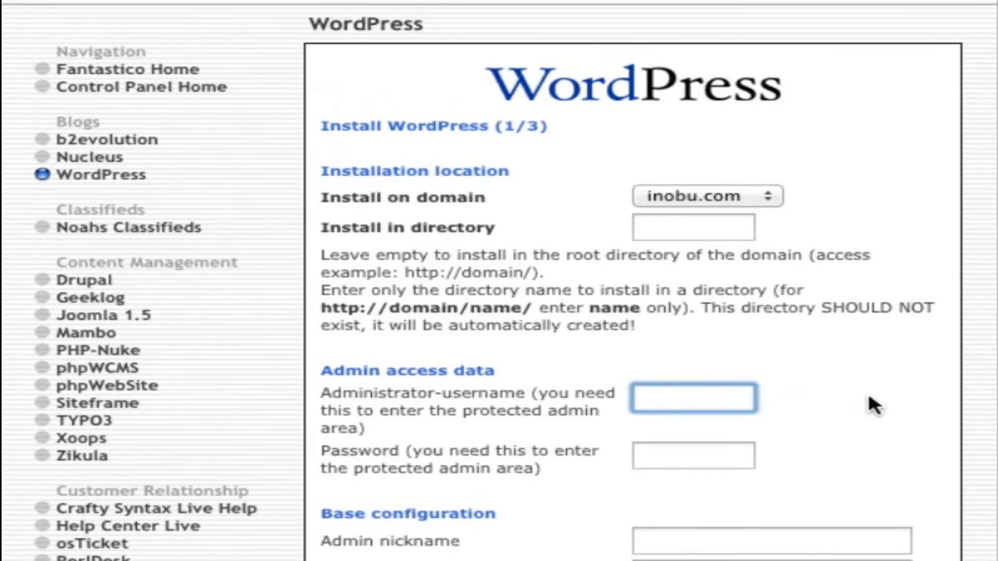
type("admin")
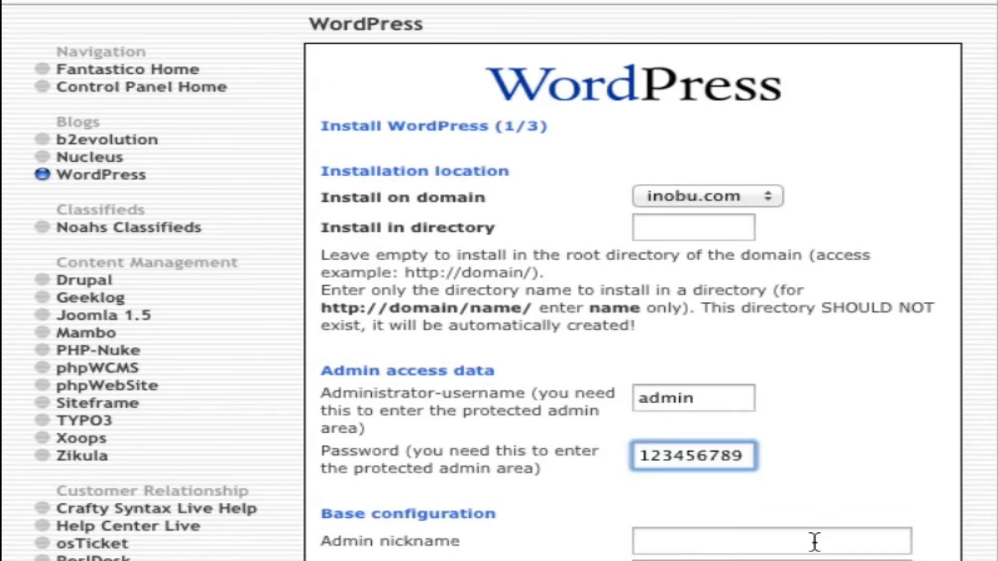
left_click(815, 541)
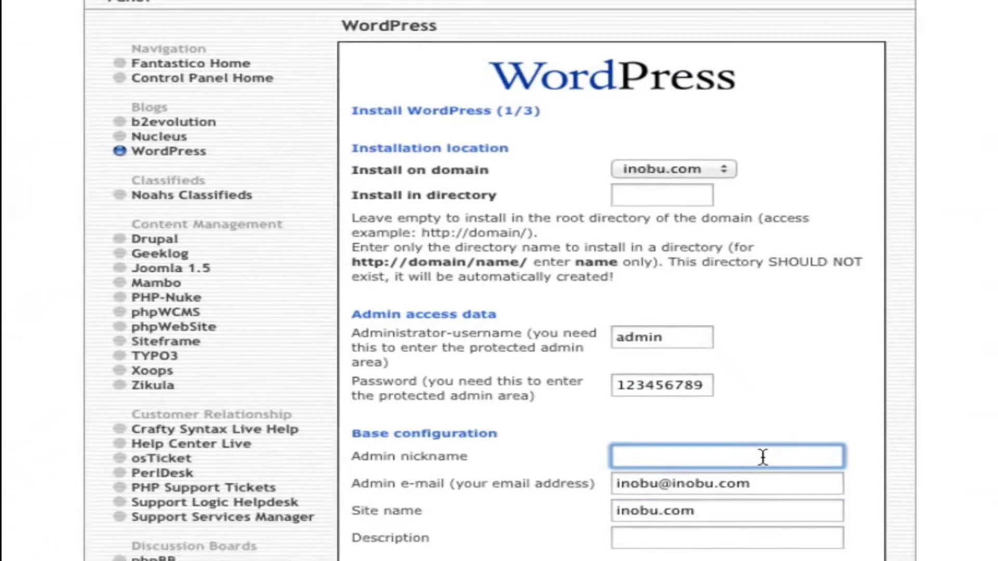
type("John Smith")
key("Tab")
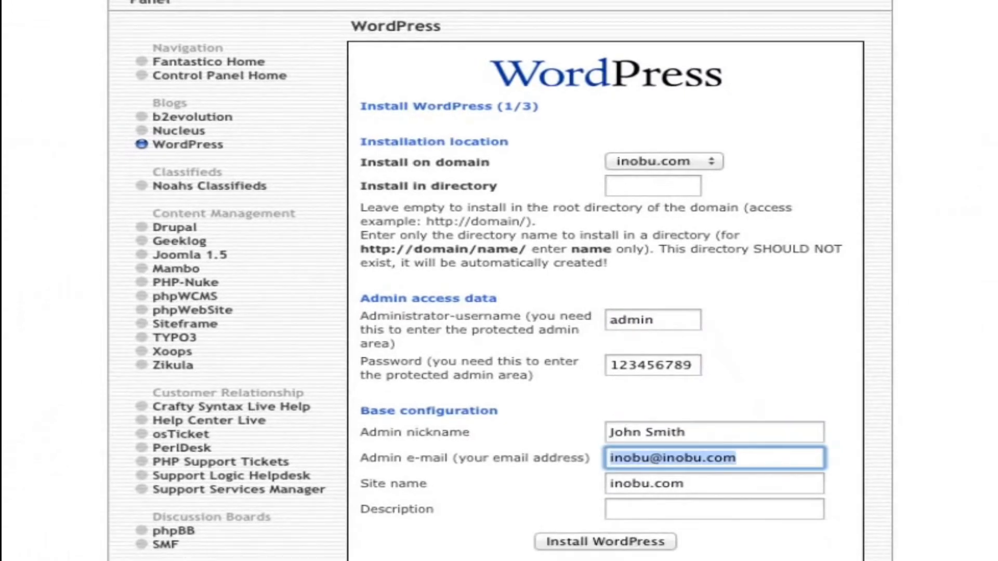
- Set the site name to "Golf Tips" and the description to "A blog about golf", and run the WordPress installation through to its finish
key("Tab")
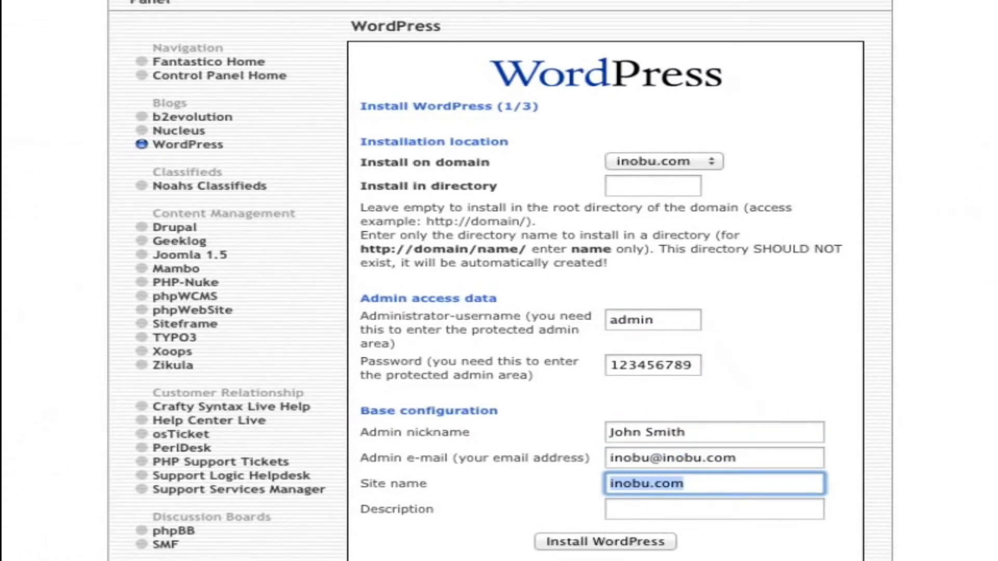
type("Golf Tips")
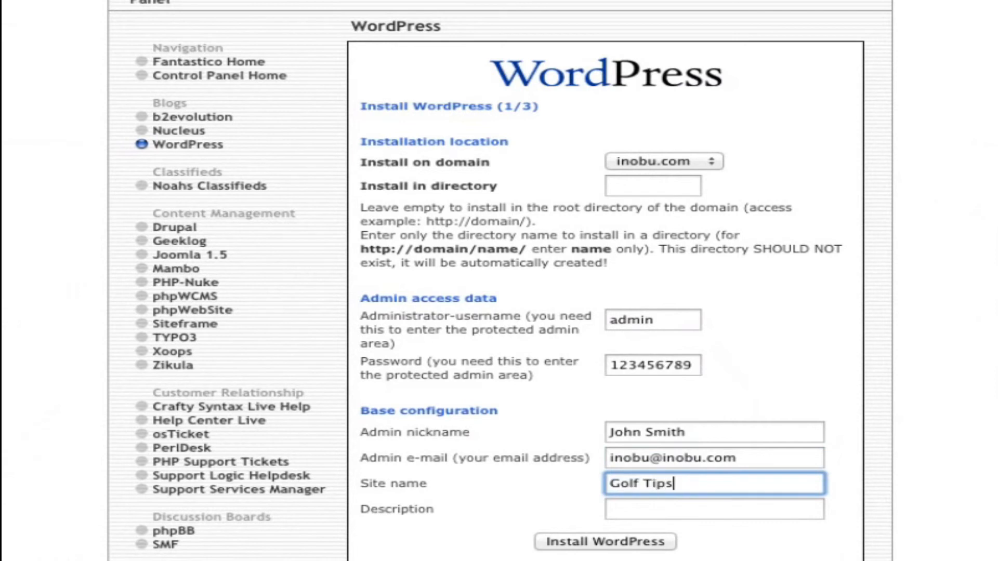
key("Tab")
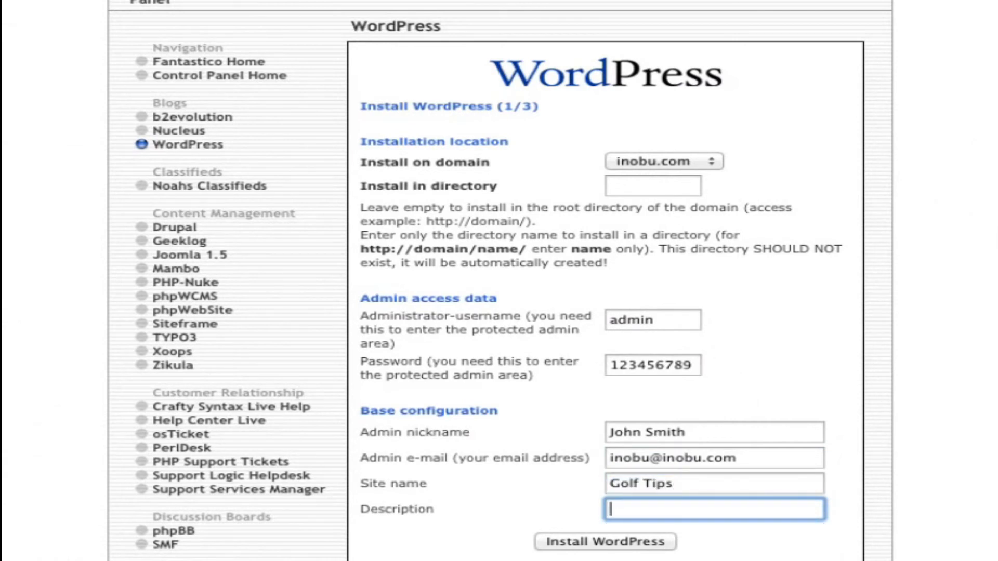
type("A blog about go")
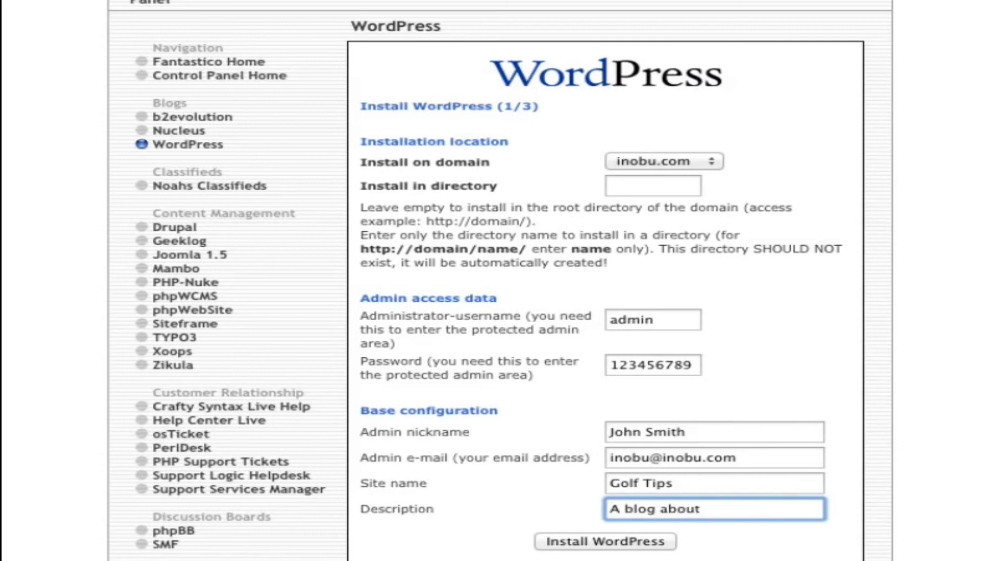
type("lf")
left_click(645, 550)
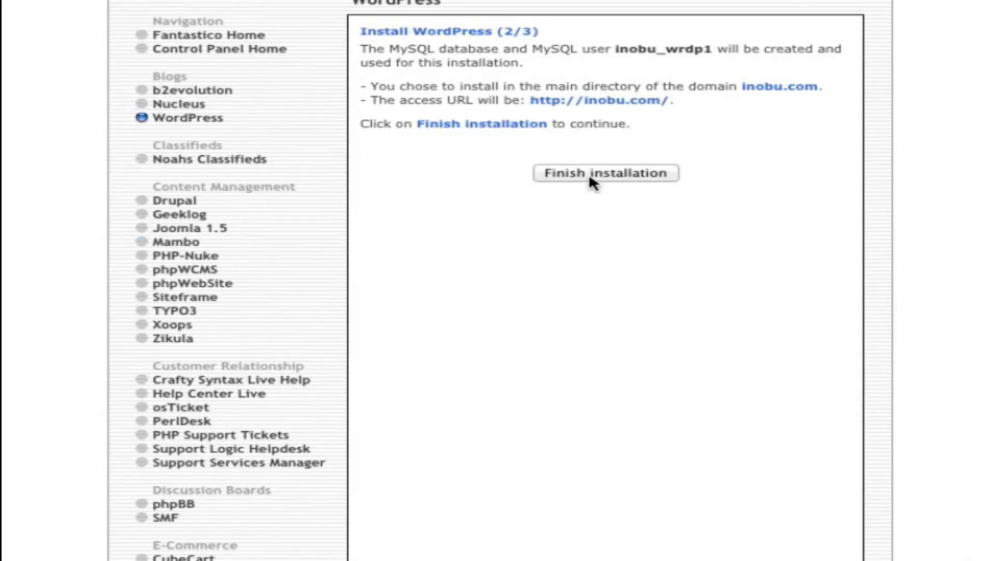
left_click(589, 177)
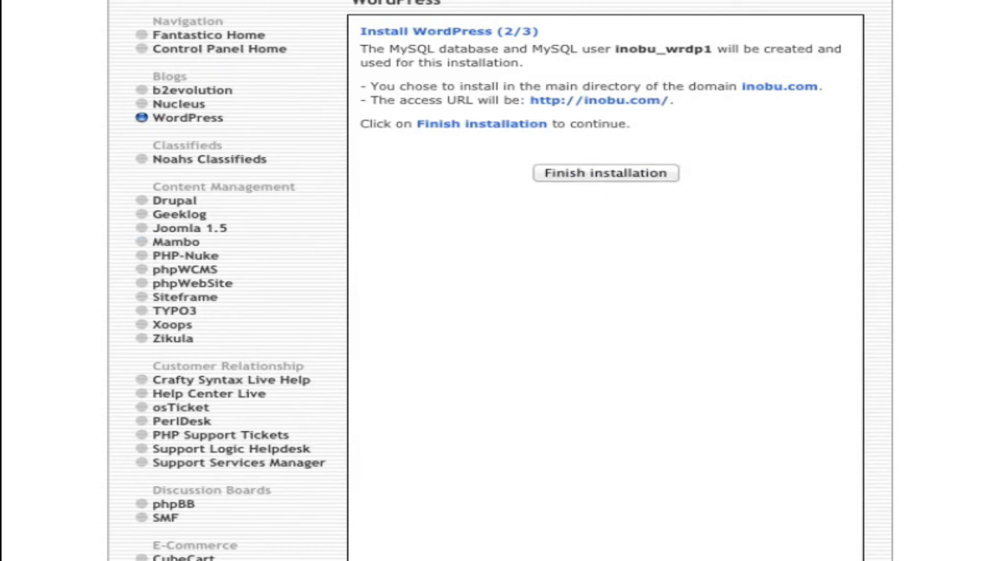
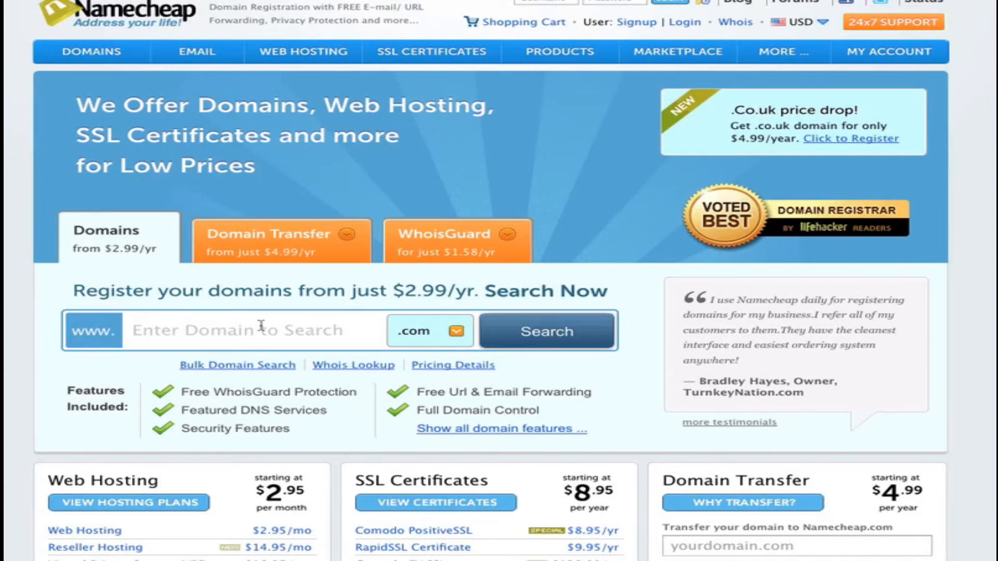
- On Namecheap, search for the availability of the domain "yourchoiceofdomainname" with the .com extension
left_click(234, 331)
type("yourchoiceofdomainname")
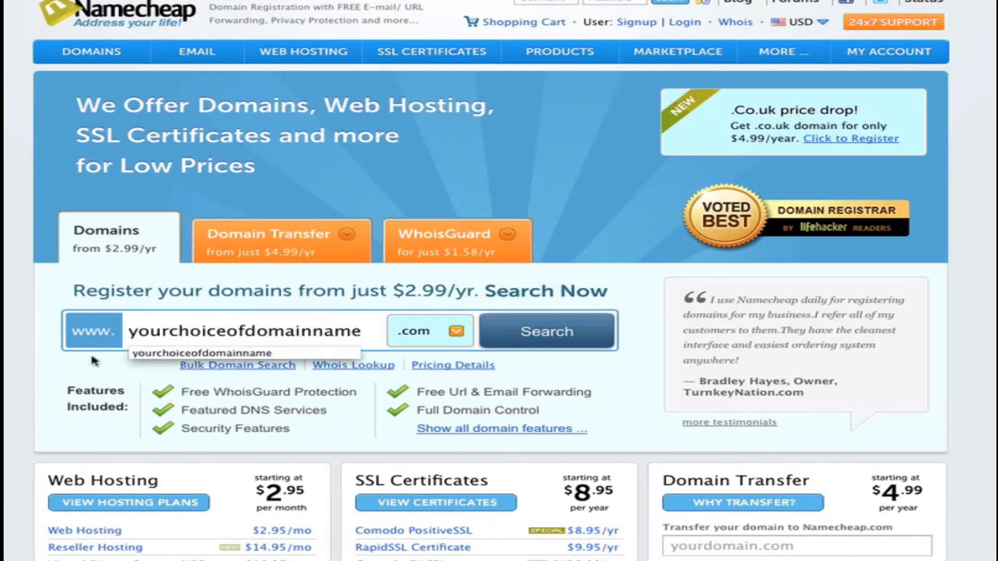
left_click(82, 369)
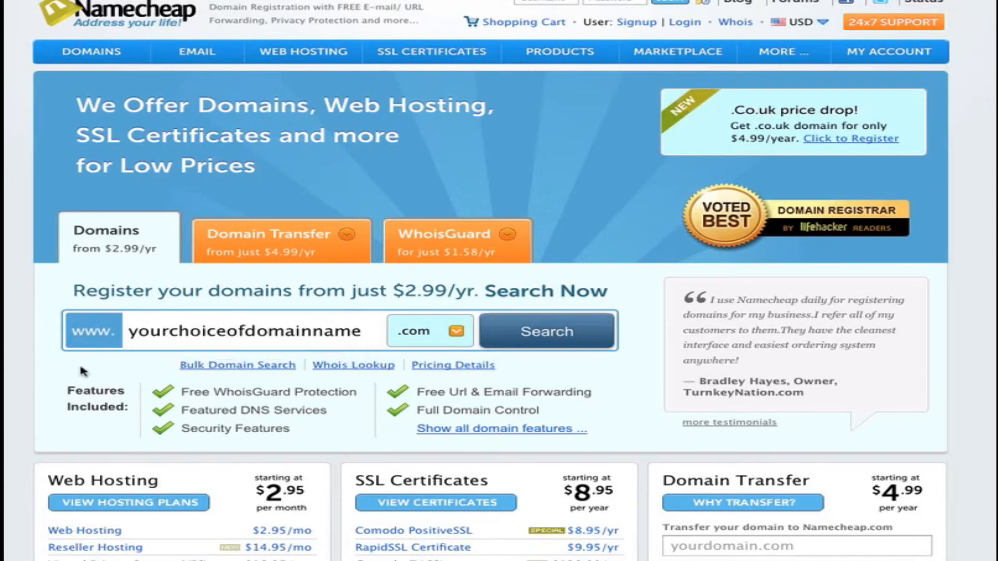
left_click(458, 332)
left_click(458, 332)
left_click(457, 333)
left_click(529, 337)
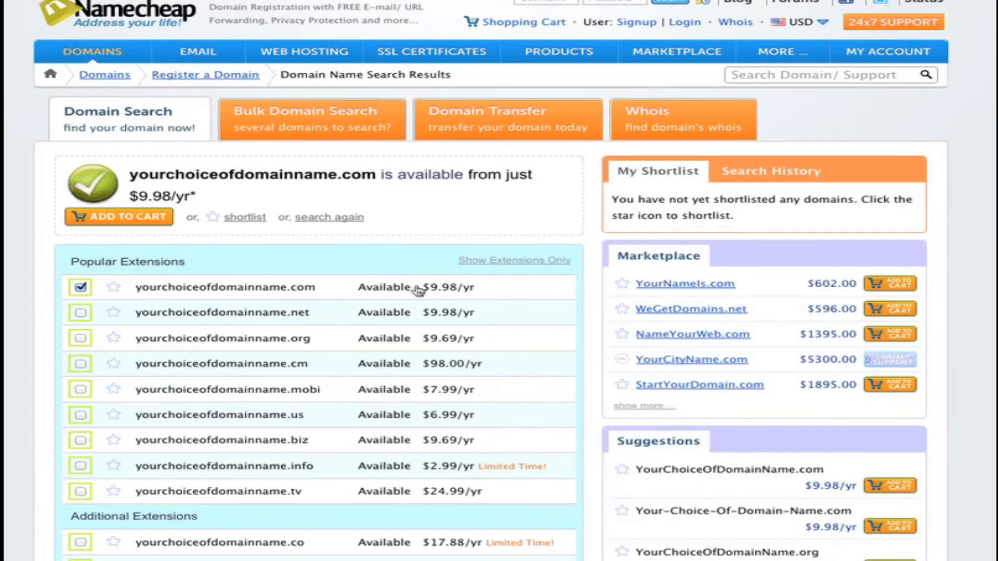
- Add yourchoiceofdomainname.com to the shopping cart and proceed to the express checkout
left_click(135, 221)
left_click(108, 219)
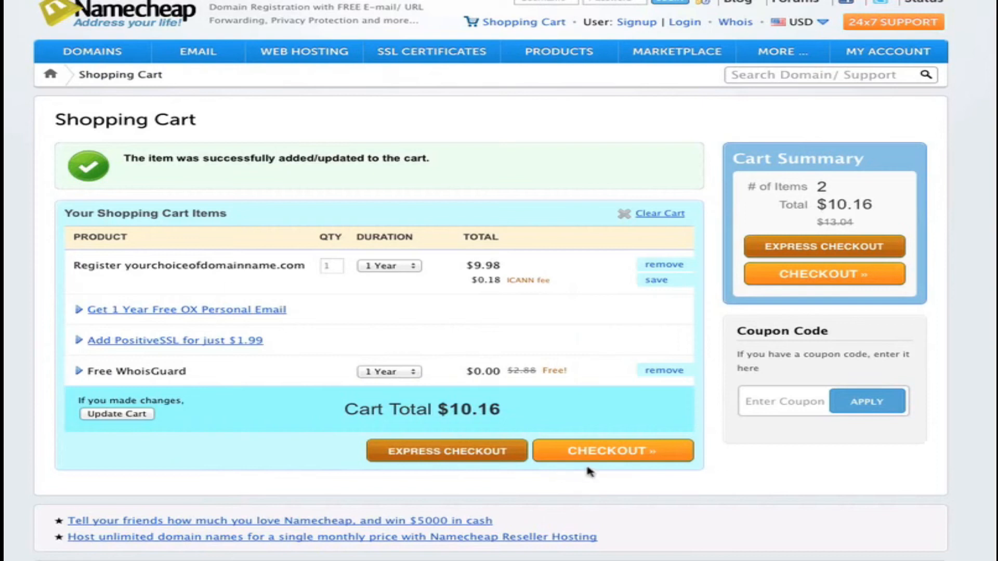
left_click(436, 462)
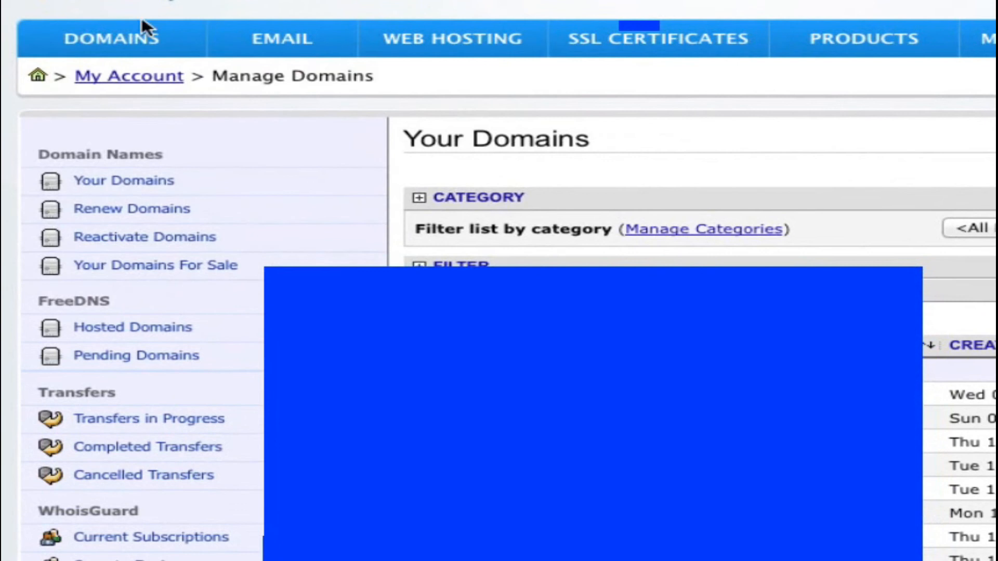
- Open a registered domain from the Namecheap account's domain list and go to its Domain Name Server Setup
mouse_move(99, 60)
left_click(392, 130)
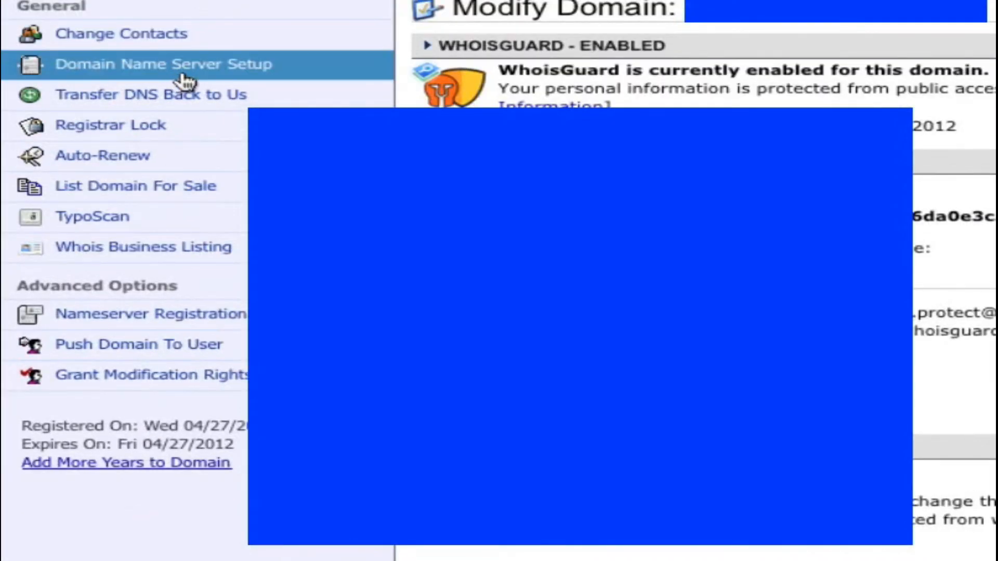
left_click(182, 78)
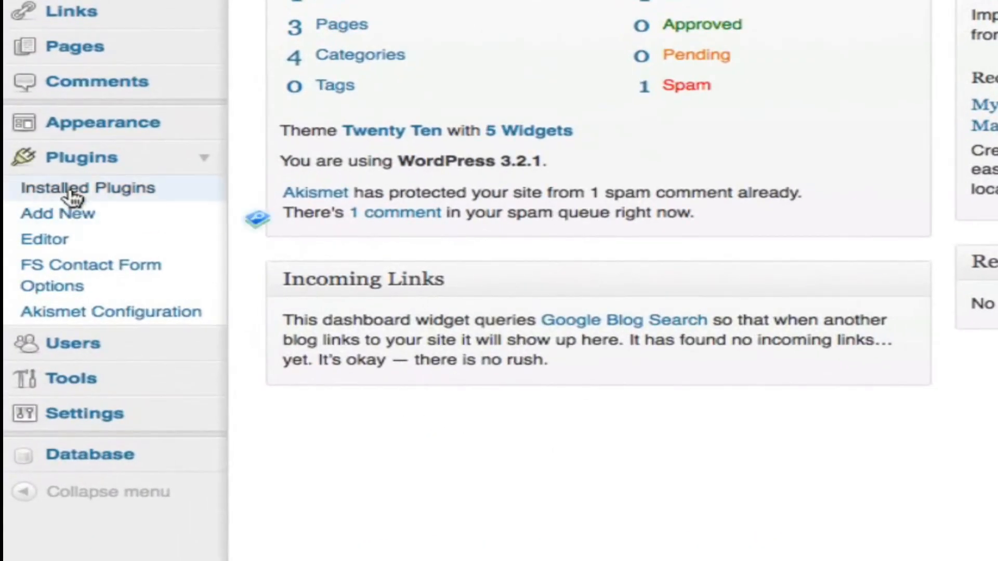
- In the Golf Tips WordPress dashboard, search for new plugins with "wassup", then install and activate WassUp version 1.8.3
left_click(78, 214)
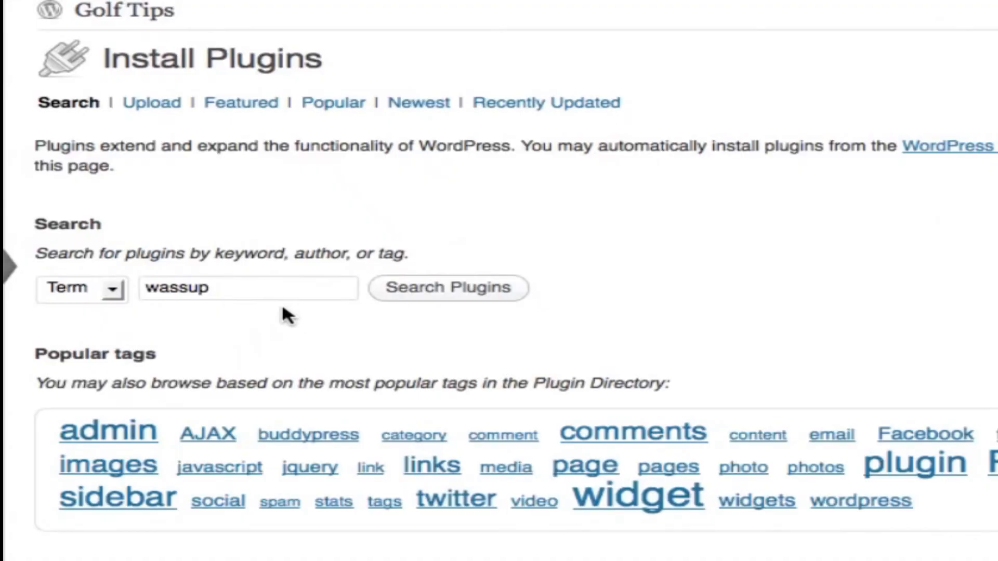
left_click(470, 302)
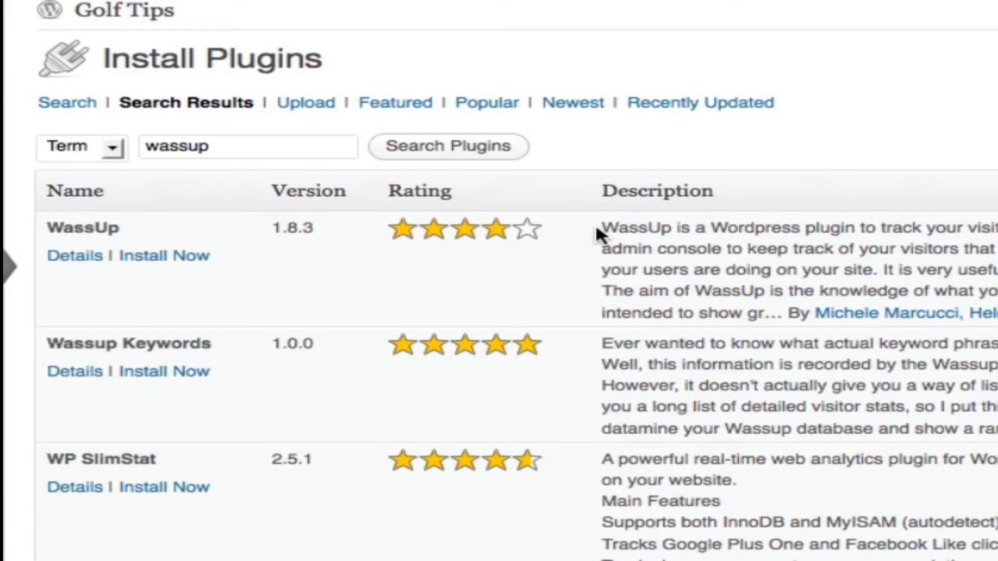
left_click(171, 257)
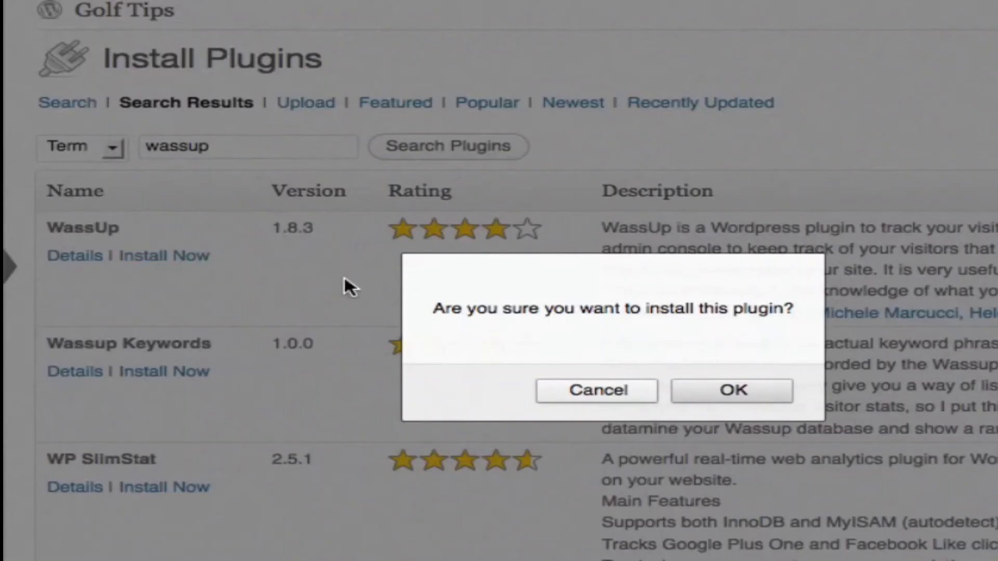
left_click(722, 391)
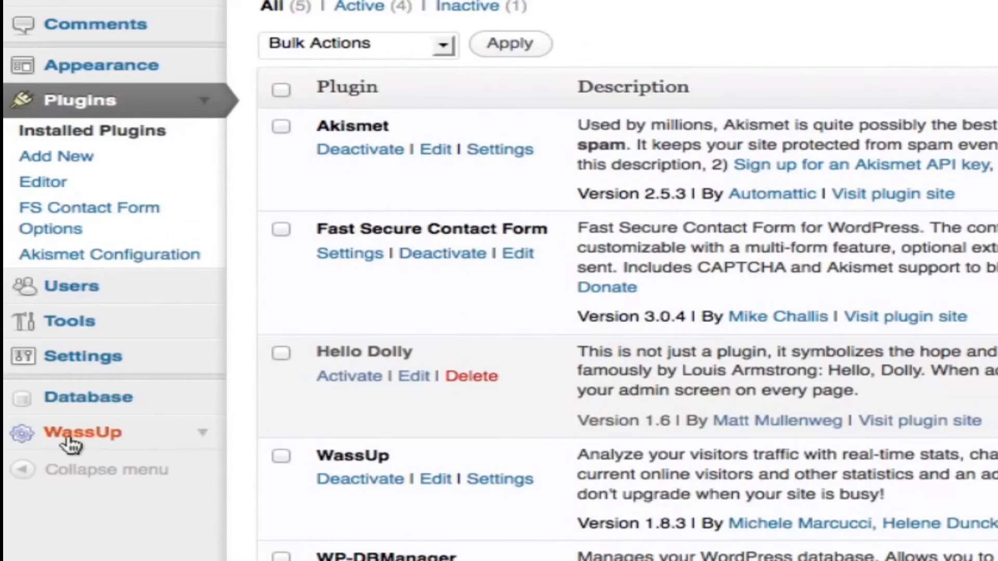
- Open WassUp's Visitor Details, look over the time period choices, and filter the latest hits by "No Spam, No Spider"
left_click(204, 436)
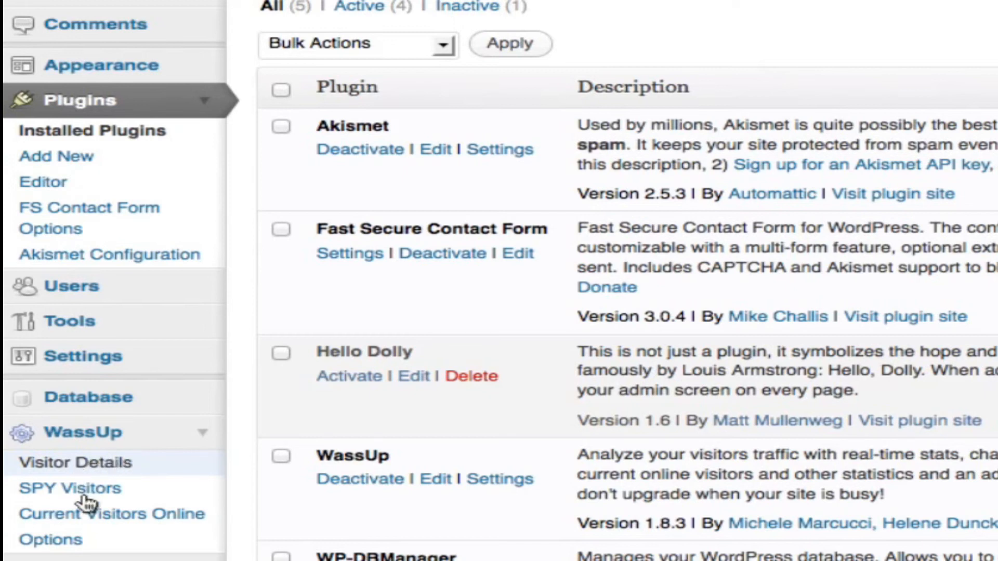
left_click(75, 464)
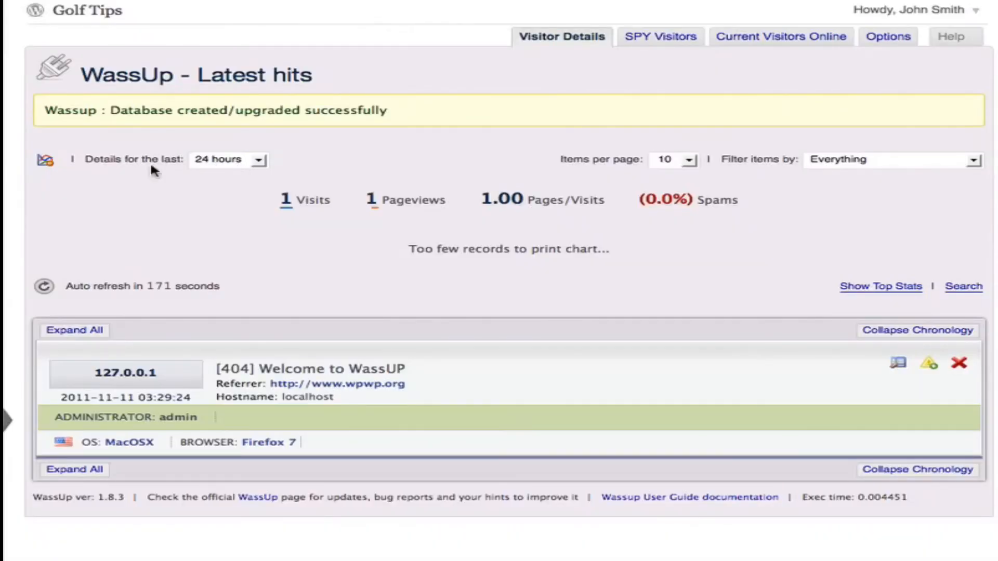
left_click(222, 164)
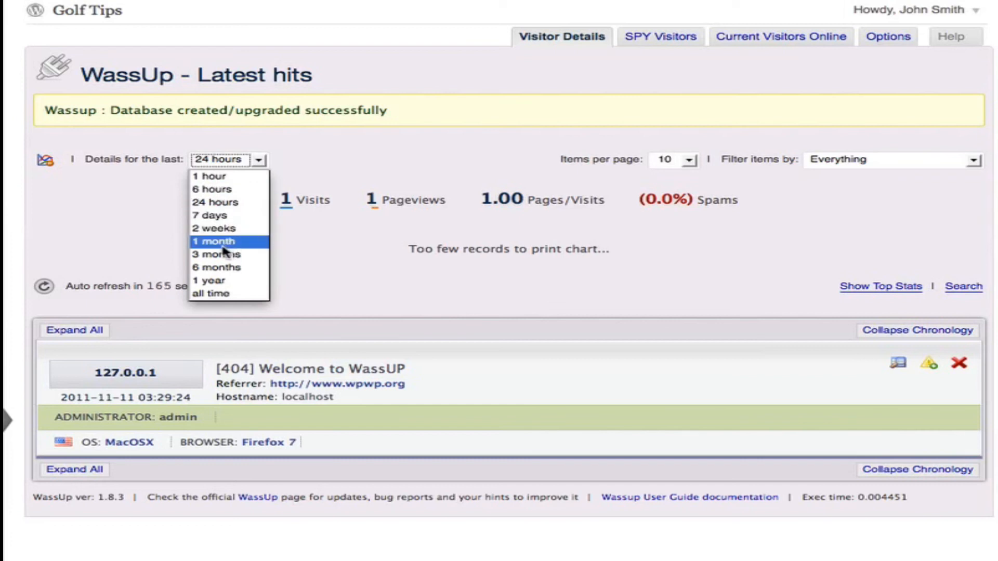
left_click(343, 257)
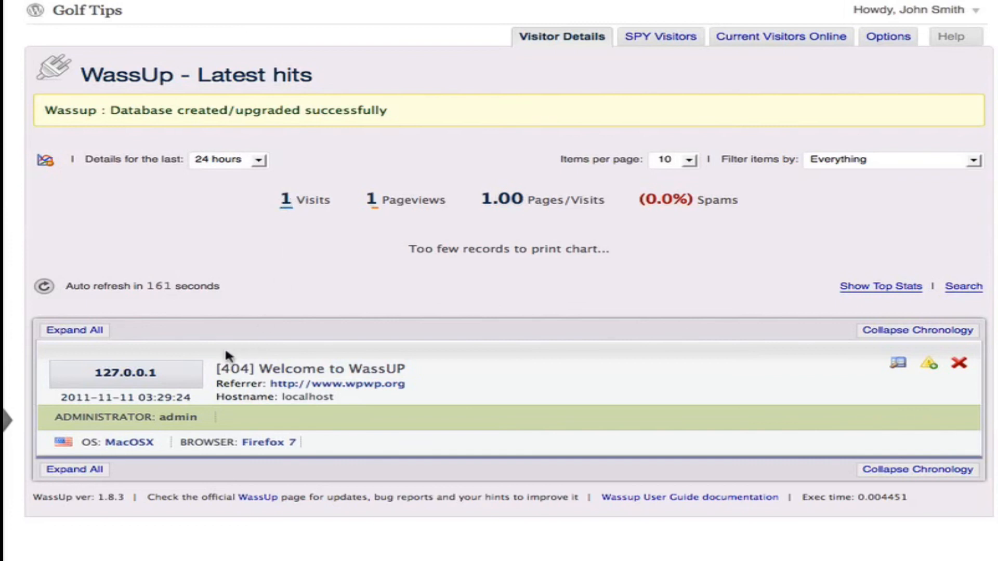
left_click(830, 165)
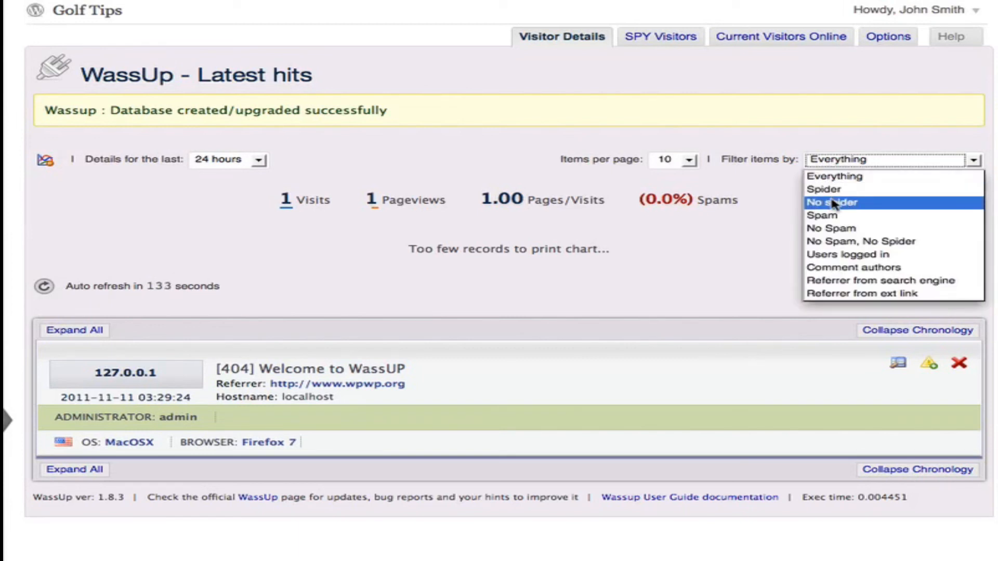
left_click(849, 242)
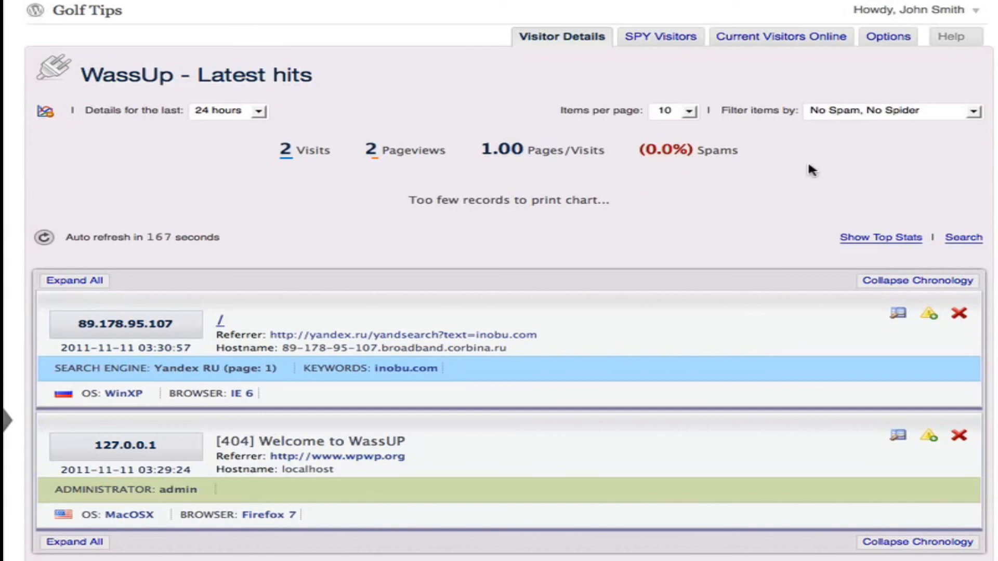